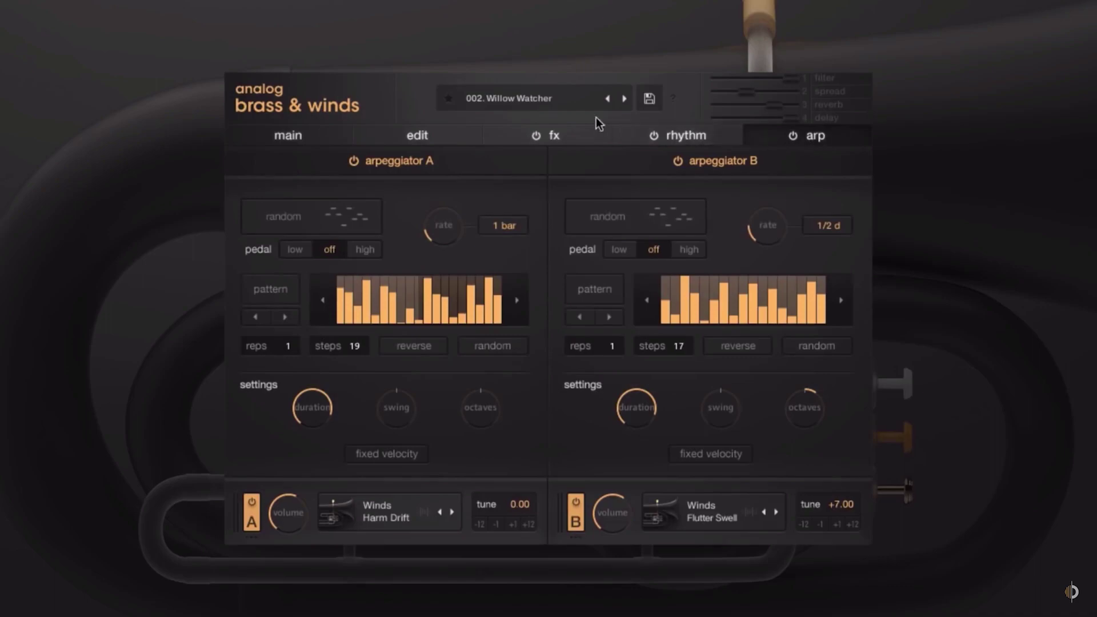
# Try out the filter slider on the Party Time preset in Exhale
pyautogui.click(544, 100)
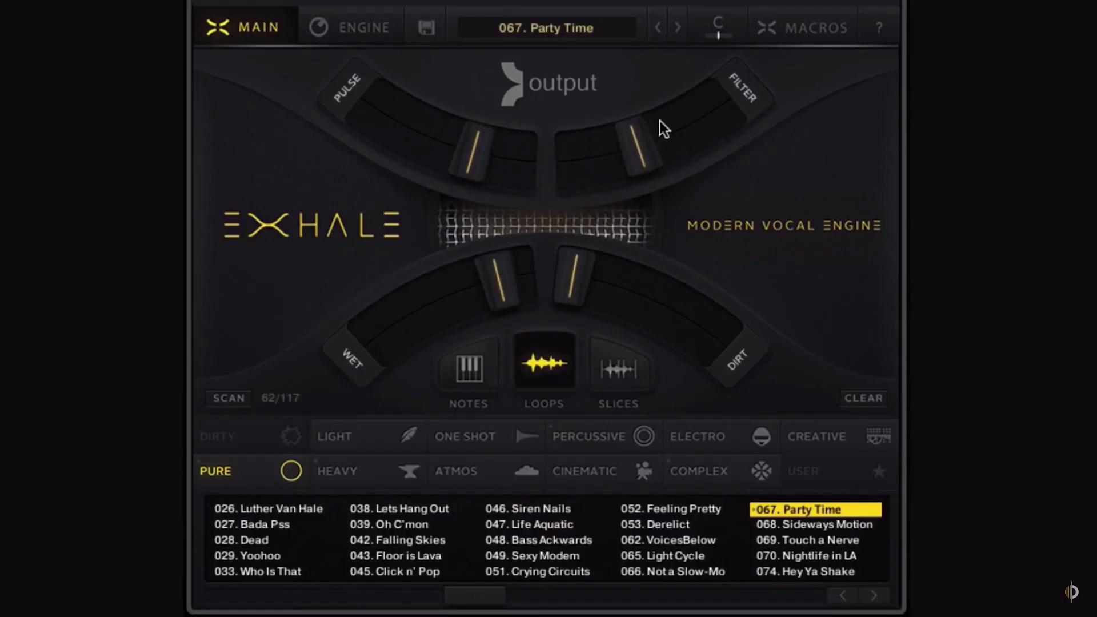
pyautogui.moveTo(660, 121); pyautogui.dragTo(621, 138)
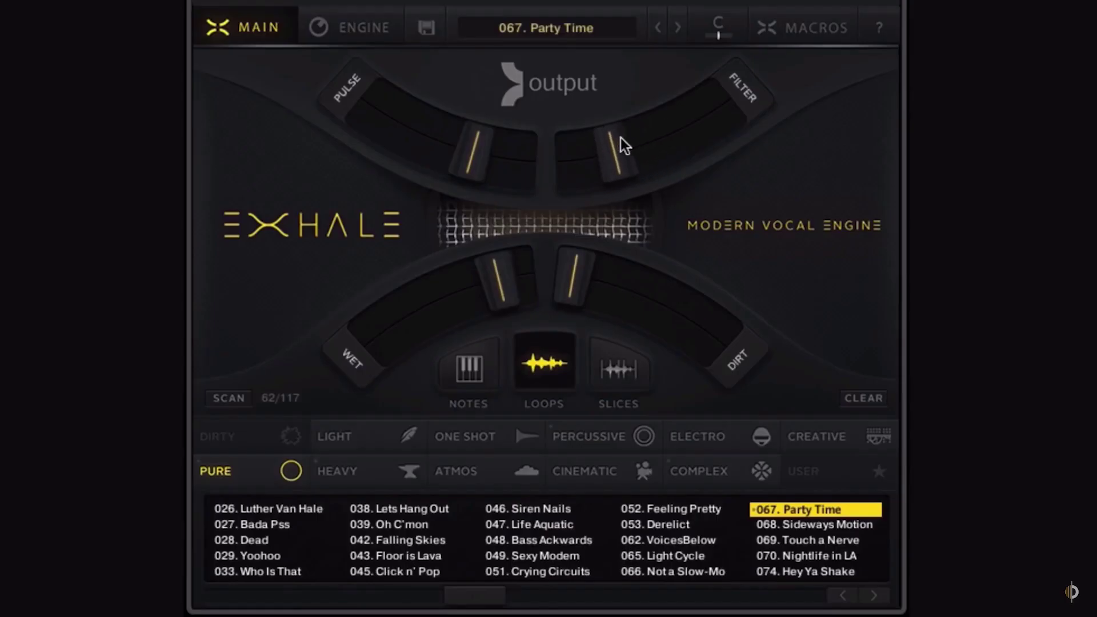
pyautogui.moveTo(417, 128); pyautogui.dragTo(353, 71)
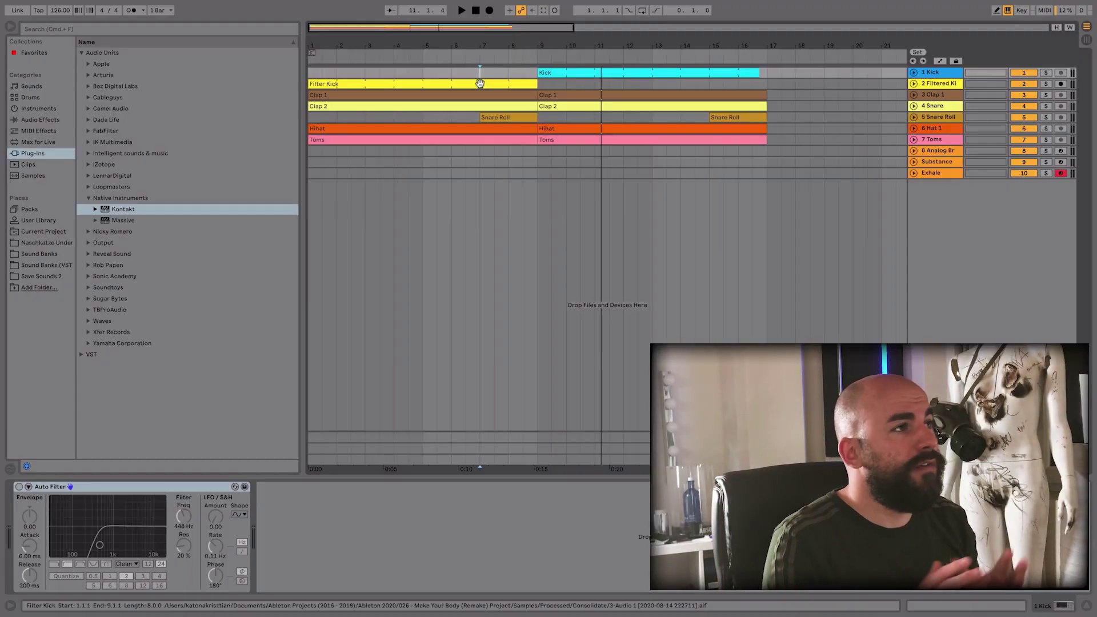
# Switch to Ableton Live and play the drum arrangement from bar 7 through the start of the drop
pyautogui.press('space')
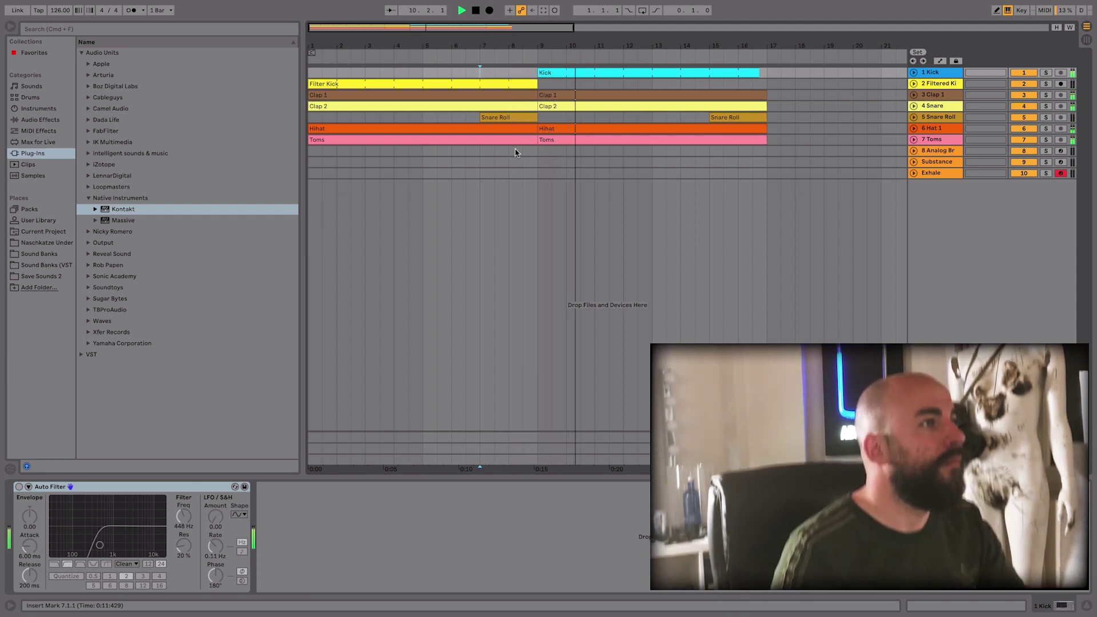
pyautogui.press('space')
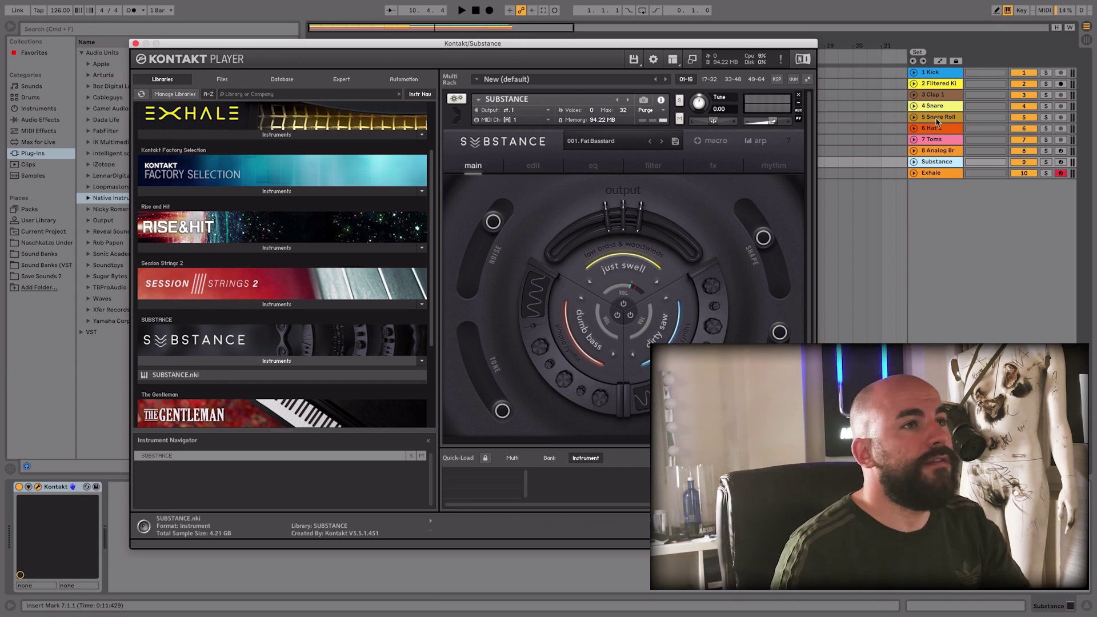
# Arm the Substance track and audition its presets, including 163. Nottingham and the sub-category preset 176. Titans Realm Rhythm
pyautogui.click(1061, 162)
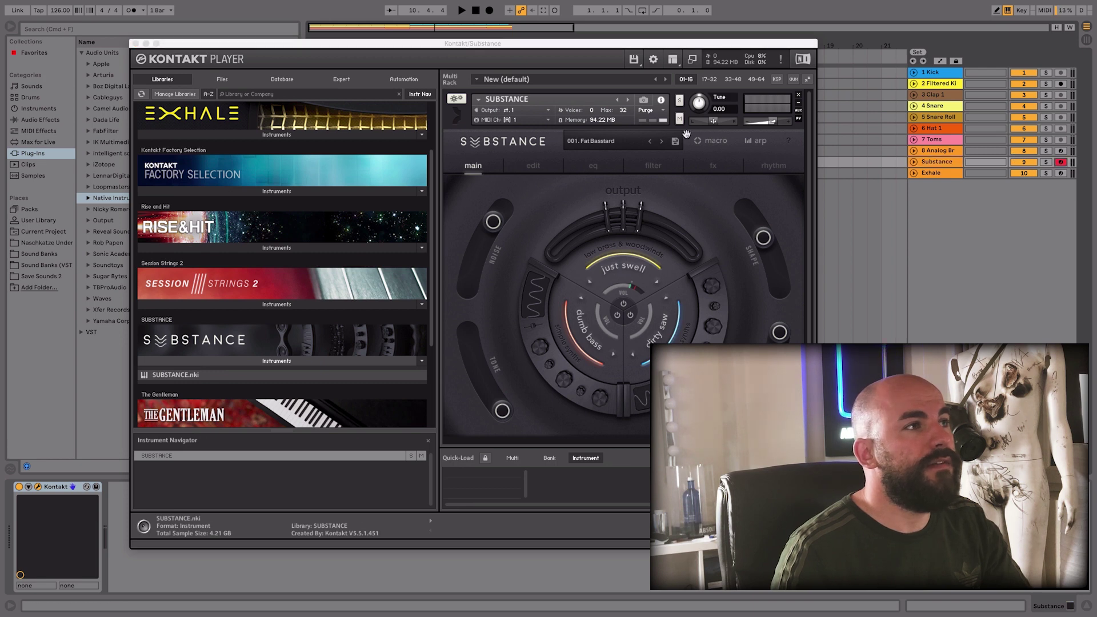
pyautogui.click(591, 140)
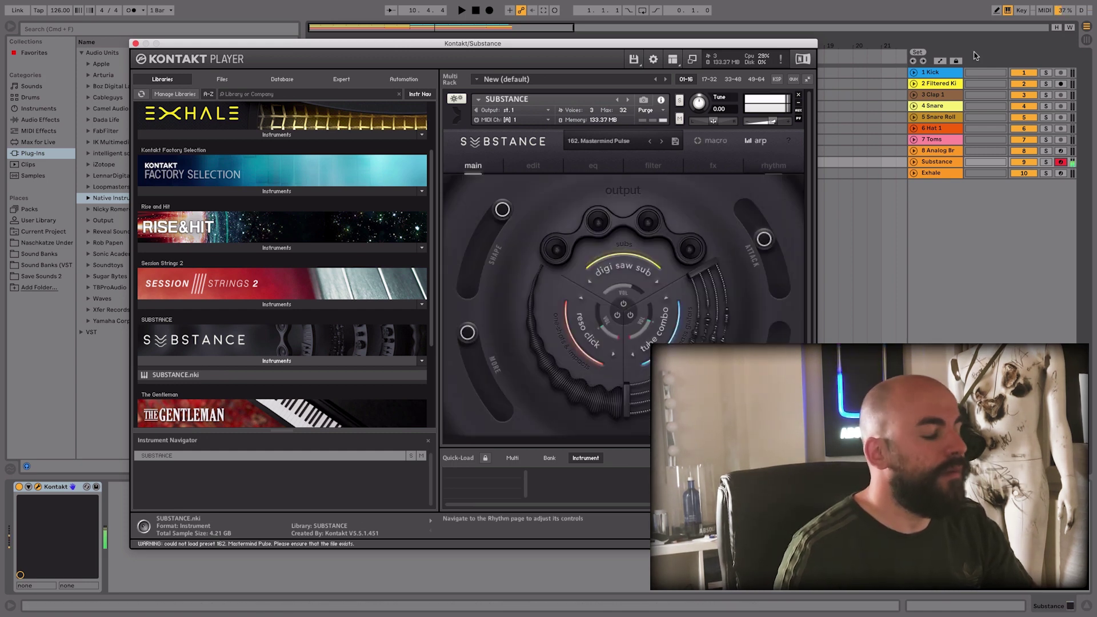
pyautogui.click(662, 140)
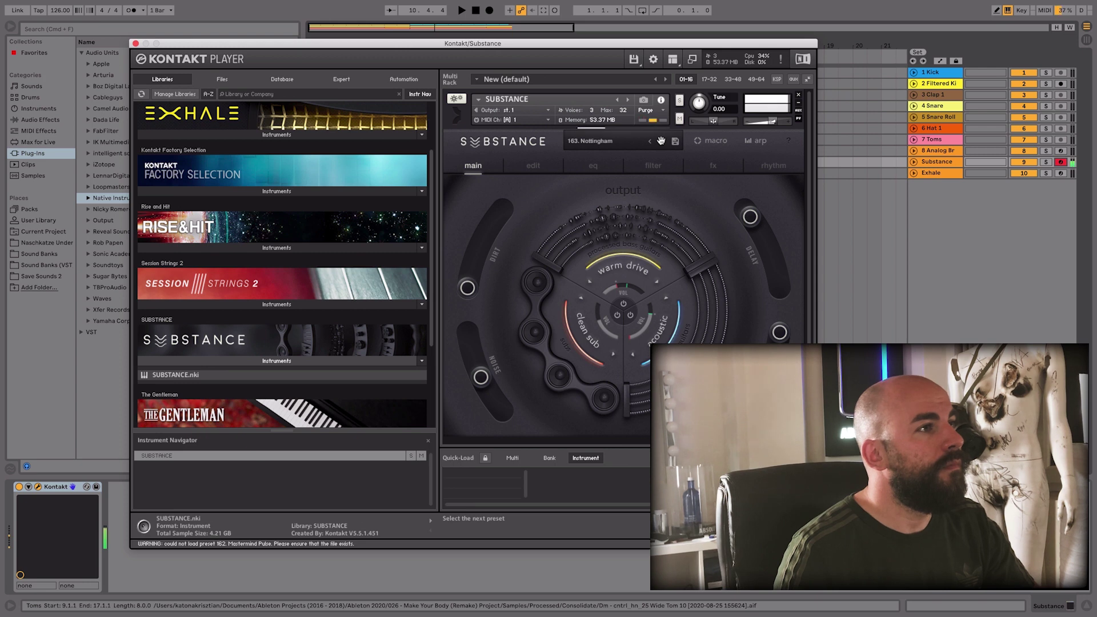
pyautogui.click(662, 141)
pyautogui.click(662, 141)
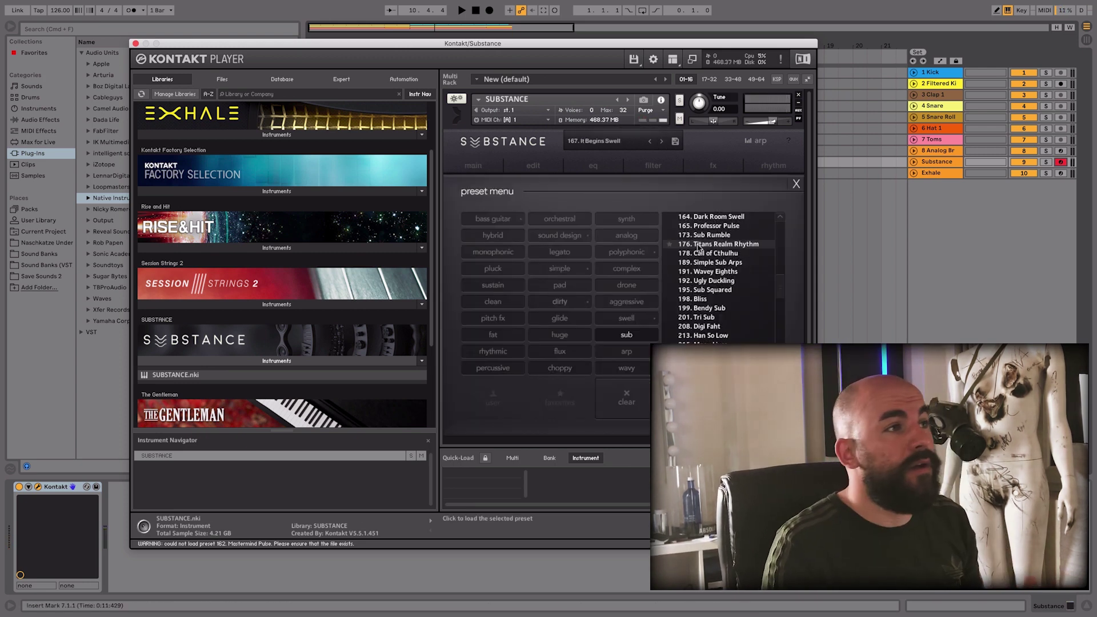
pyautogui.click(699, 244)
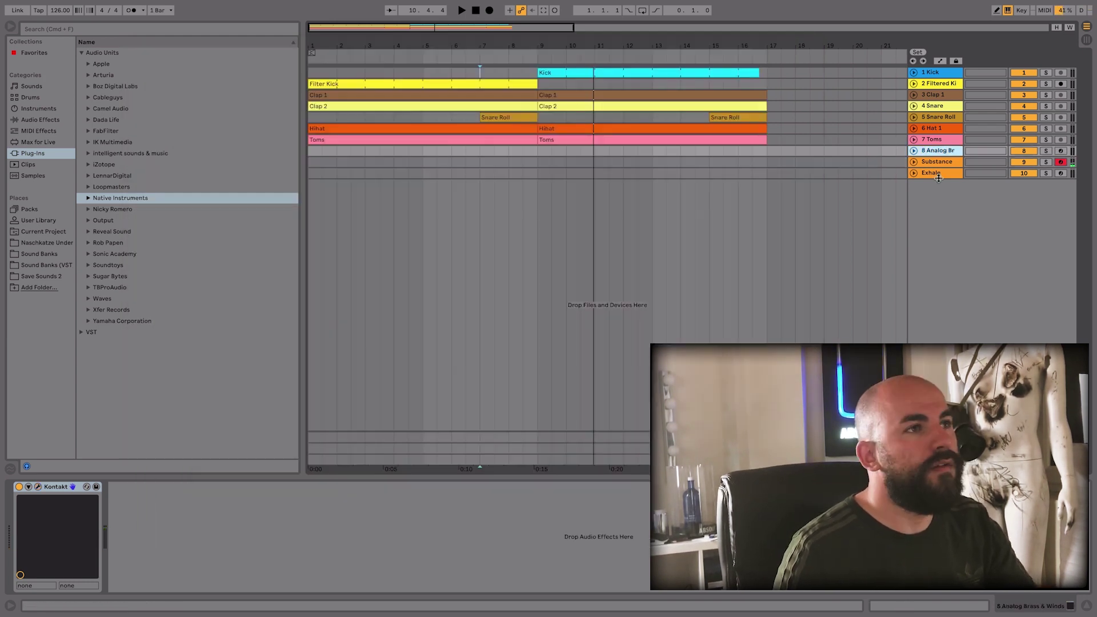
# Deactivate the Analog Brass & Winds and Exhale tracks, leaving the Substance track active and selected
pyautogui.click(933, 175)
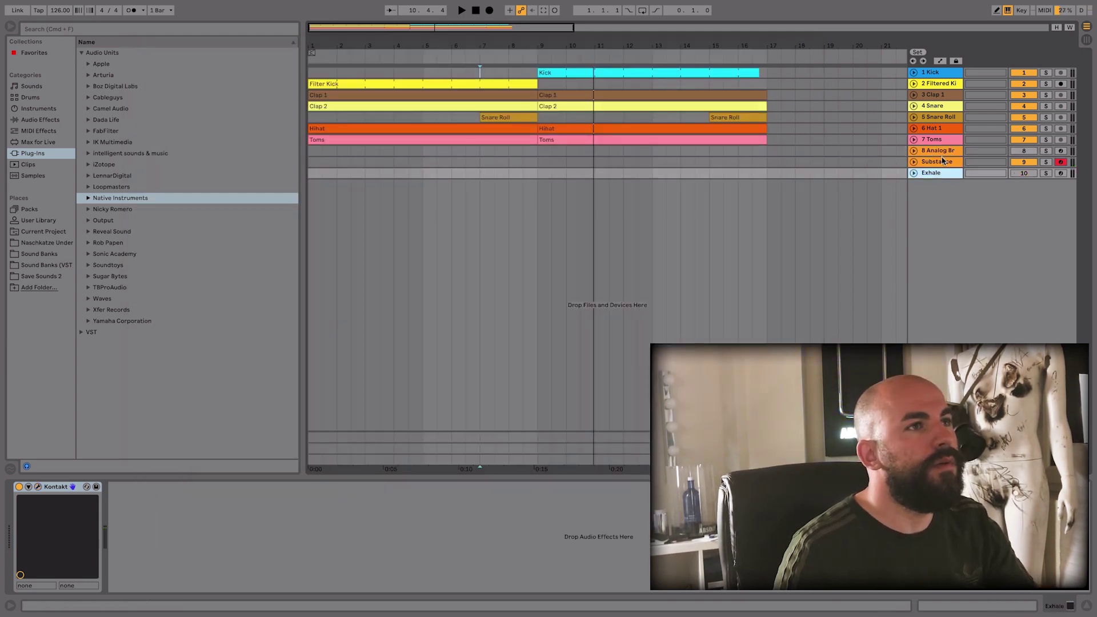
pyautogui.click(943, 161)
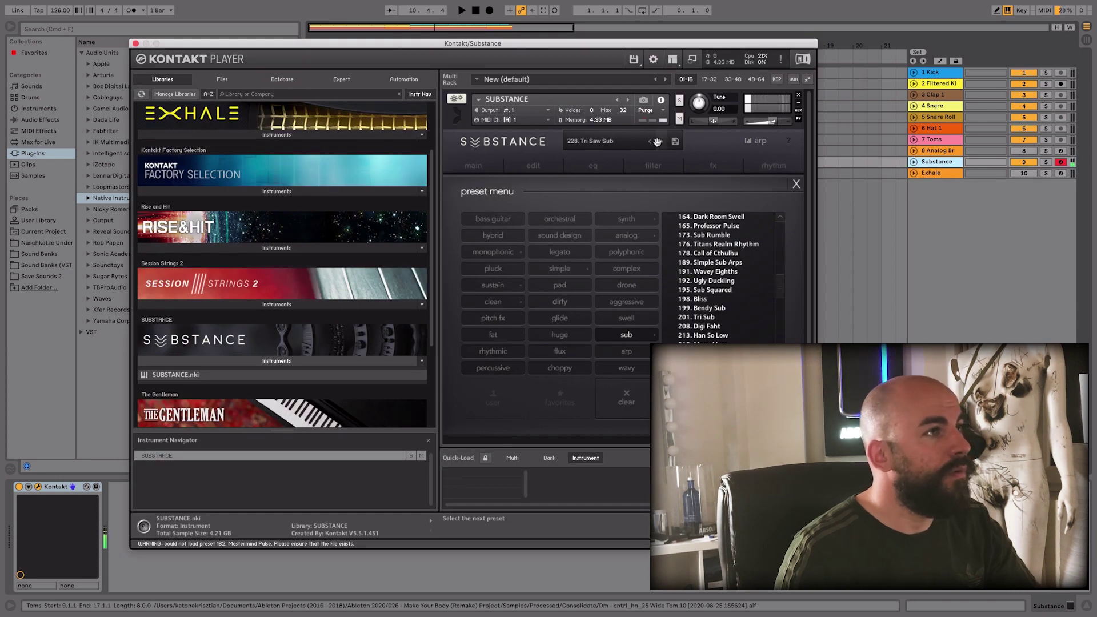
# Audition 201. Tri Sub one octave lower, load the sub preset 045. Clean B0B, and close the Kontakt window
pyautogui.click(715, 317)
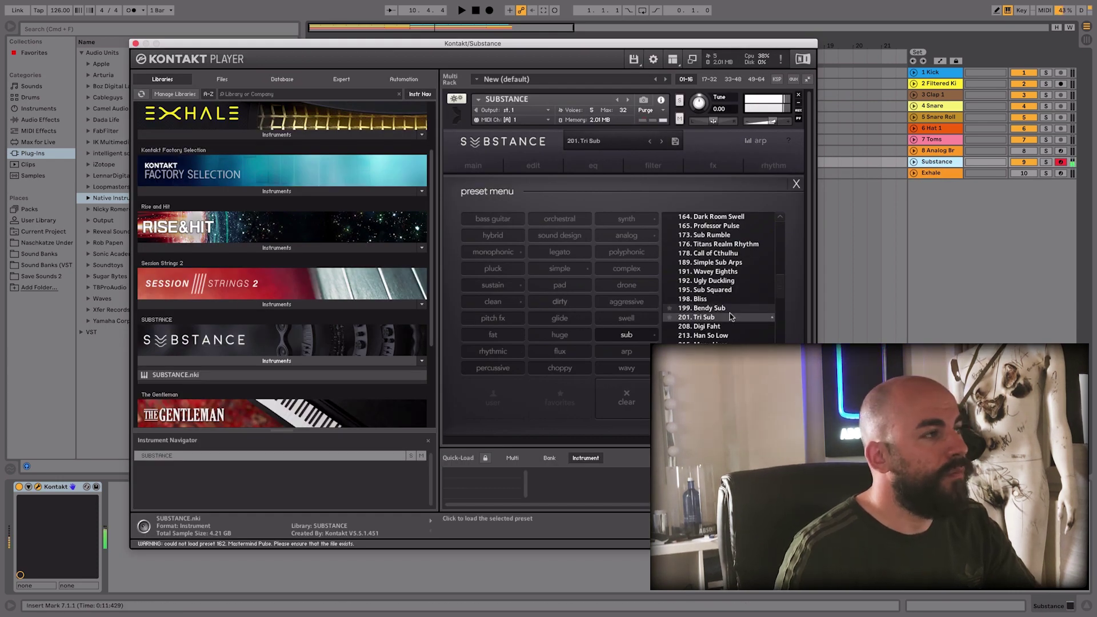
pyautogui.press('z')
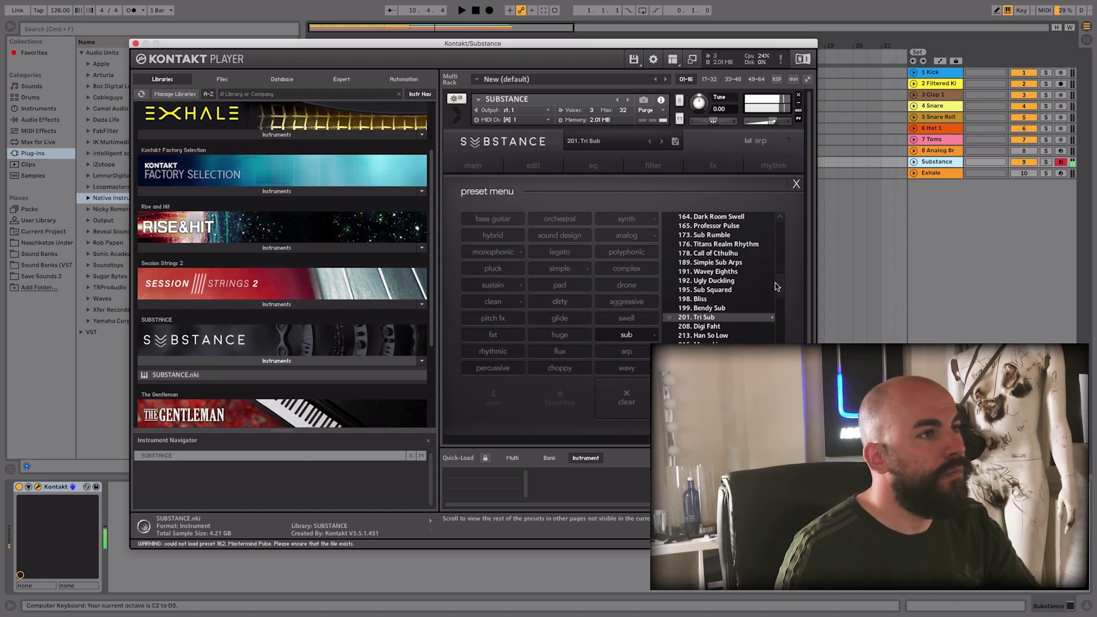
pyautogui.scroll(10, 715, 274)
pyautogui.click(702, 281)
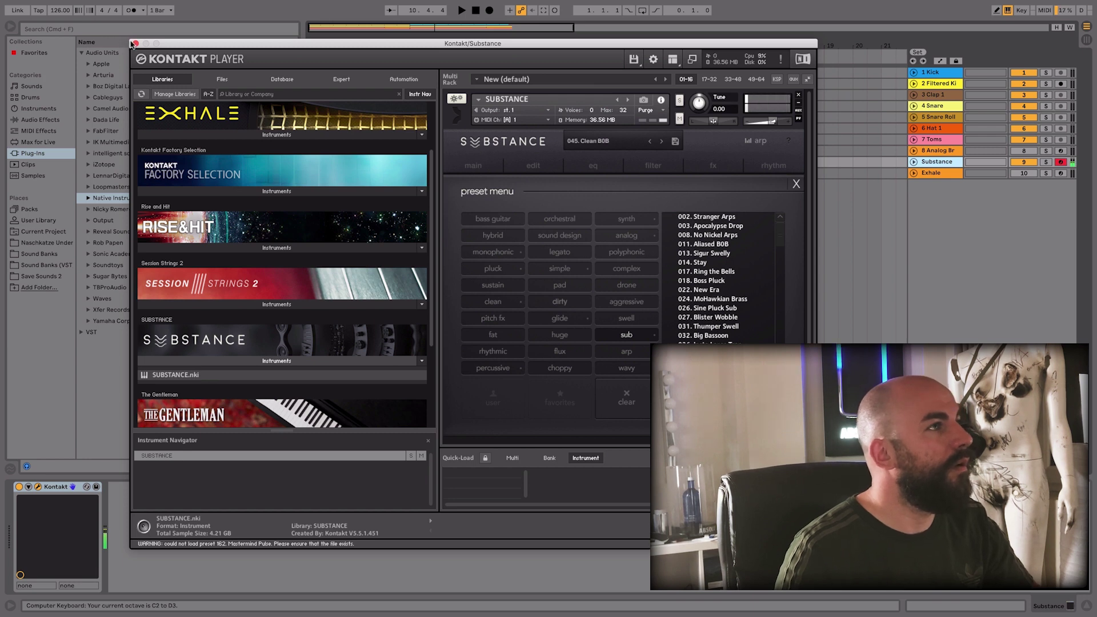
pyautogui.click(135, 44)
# Create a MIDI clip at bar 9 on the Substance track with a repeating pattern of short A1 notes up to bar 17
pyautogui.doubleClick(541, 168)
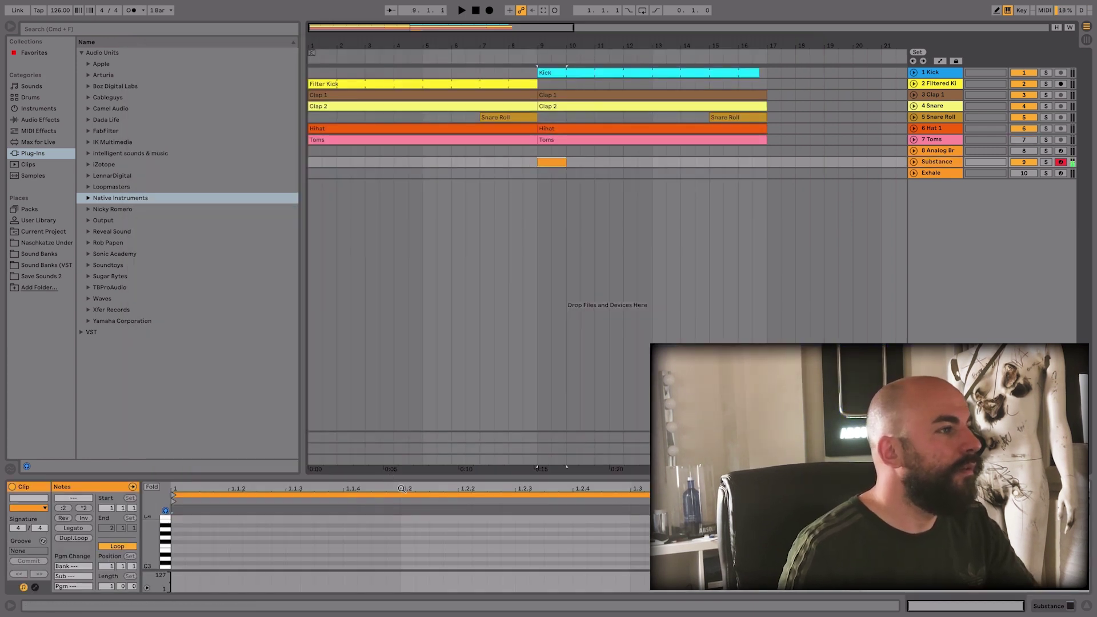
pyautogui.moveTo(399, 478); pyautogui.dragTo(399, 277)
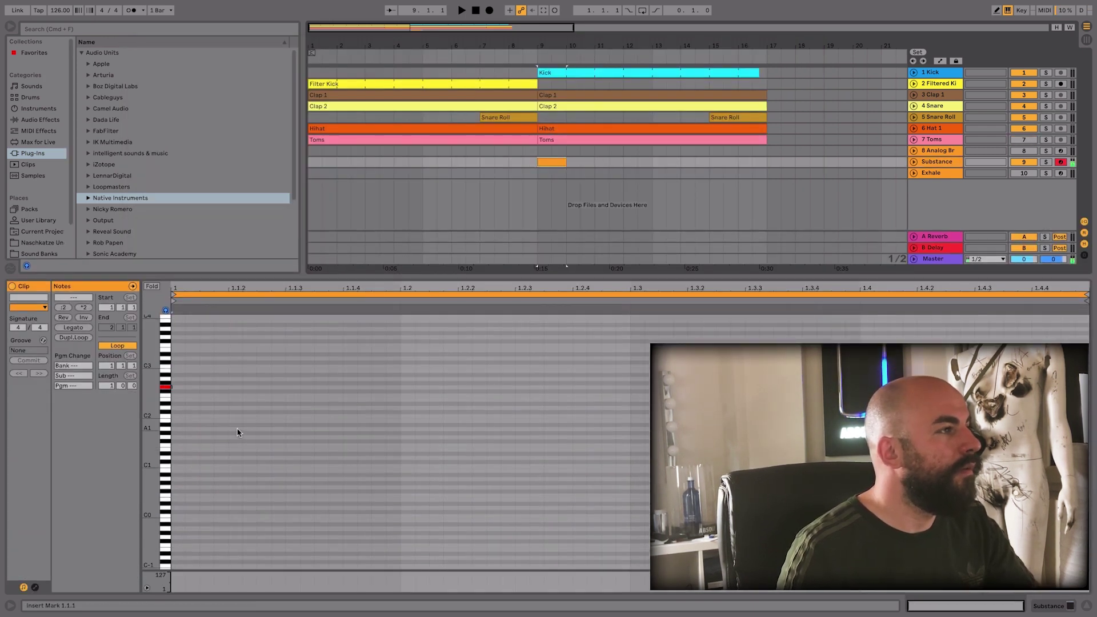
pyautogui.moveTo(173, 388); pyautogui.dragTo(164, 379)
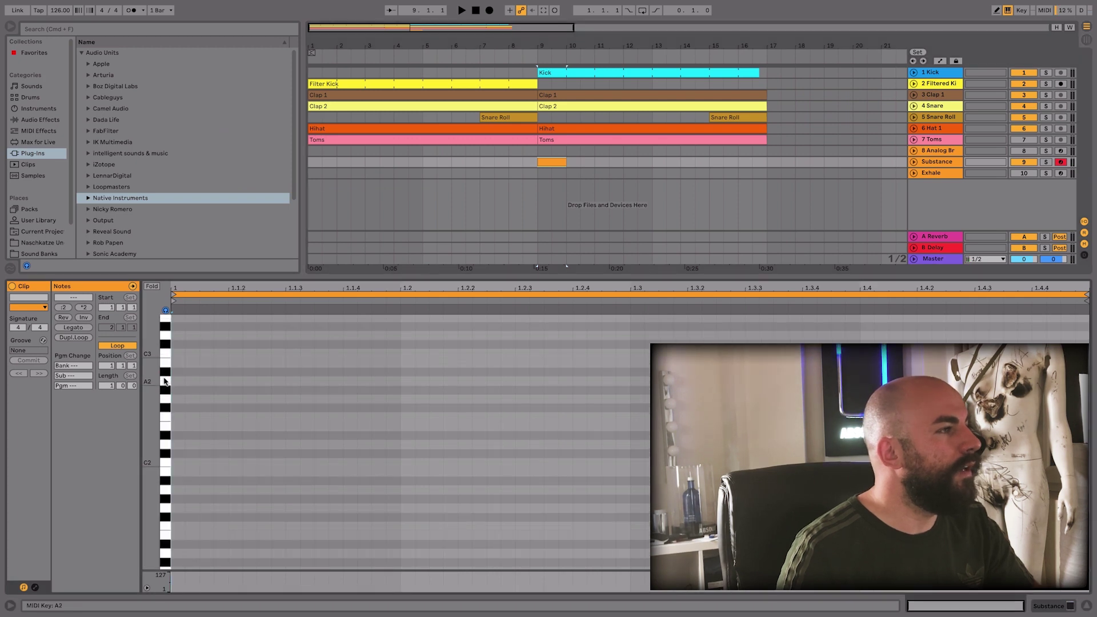
pyautogui.click(164, 382)
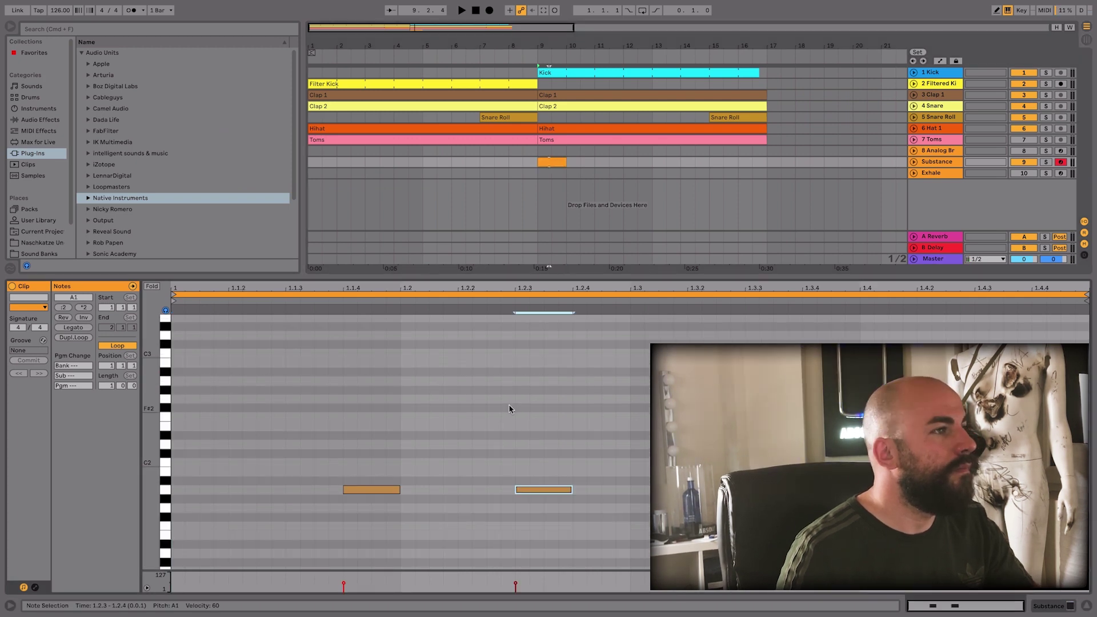
pyautogui.press('space')
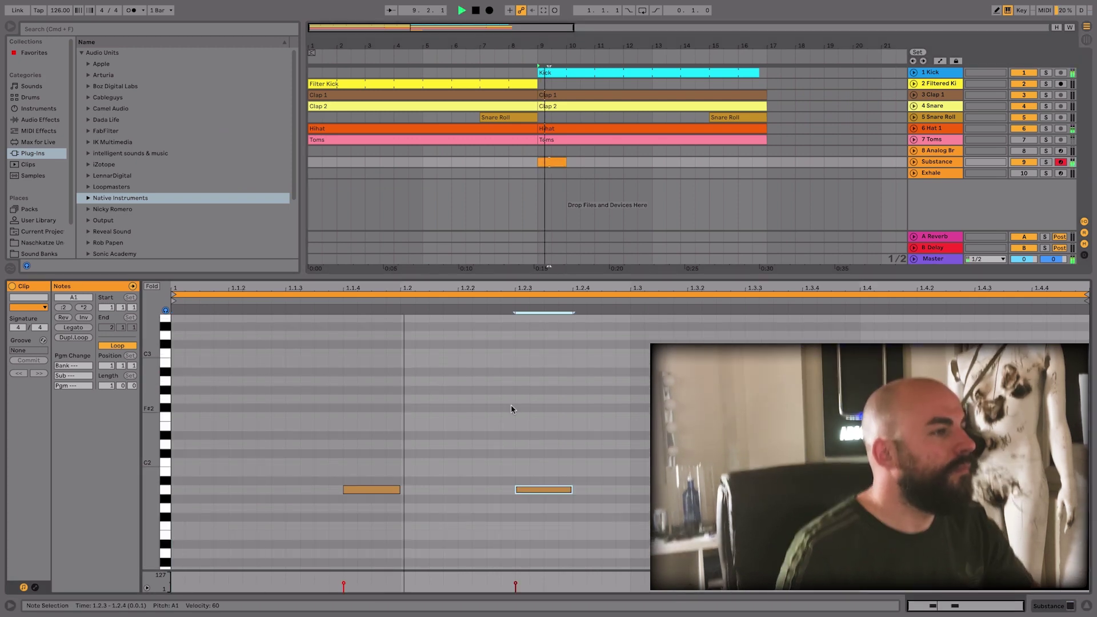
pyautogui.press('space')
pyautogui.click(914, 163)
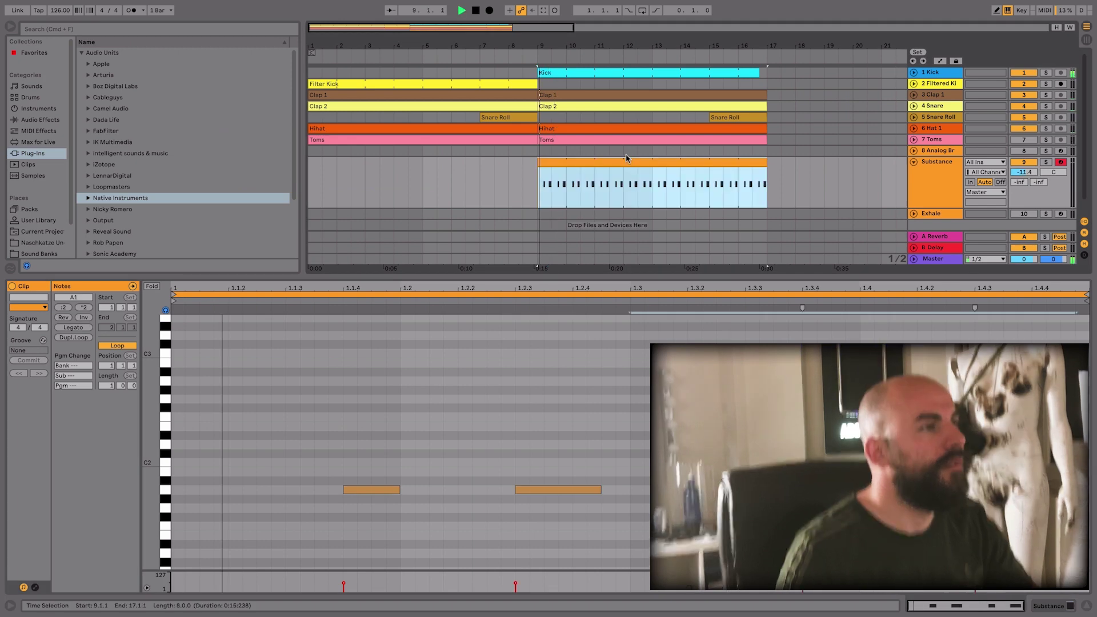
# Stop playback, duplicate the Substance track with its bass clip, and freeze the lower copy
pyautogui.press('space')
pyautogui.click(914, 163)
pyautogui.click(926, 163)
pyautogui.press('super+d')
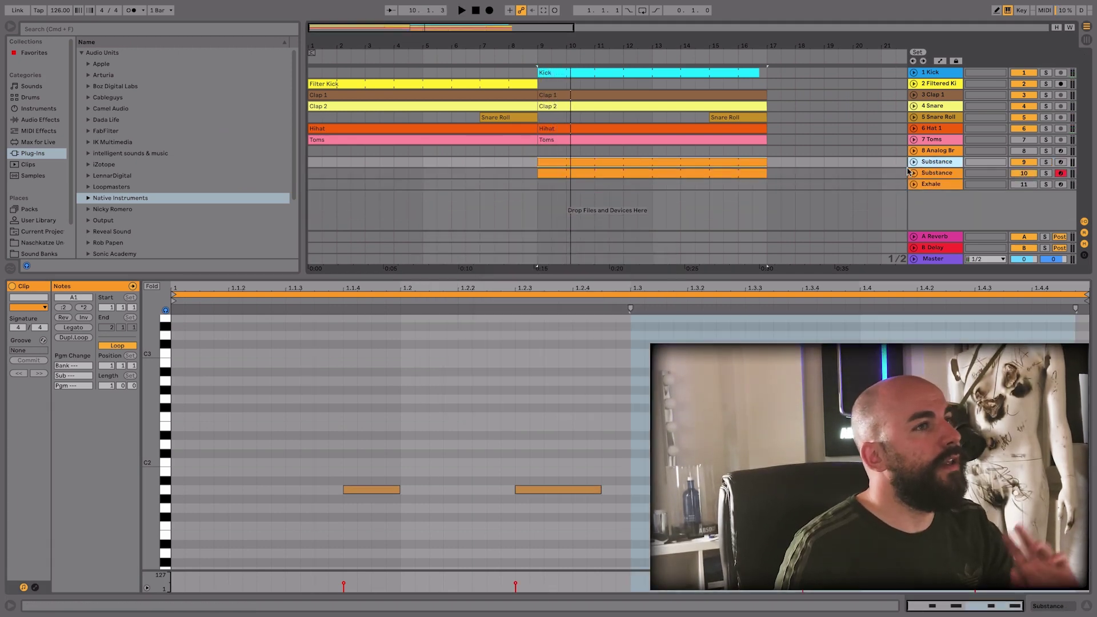
pyautogui.rightClick(938, 173)
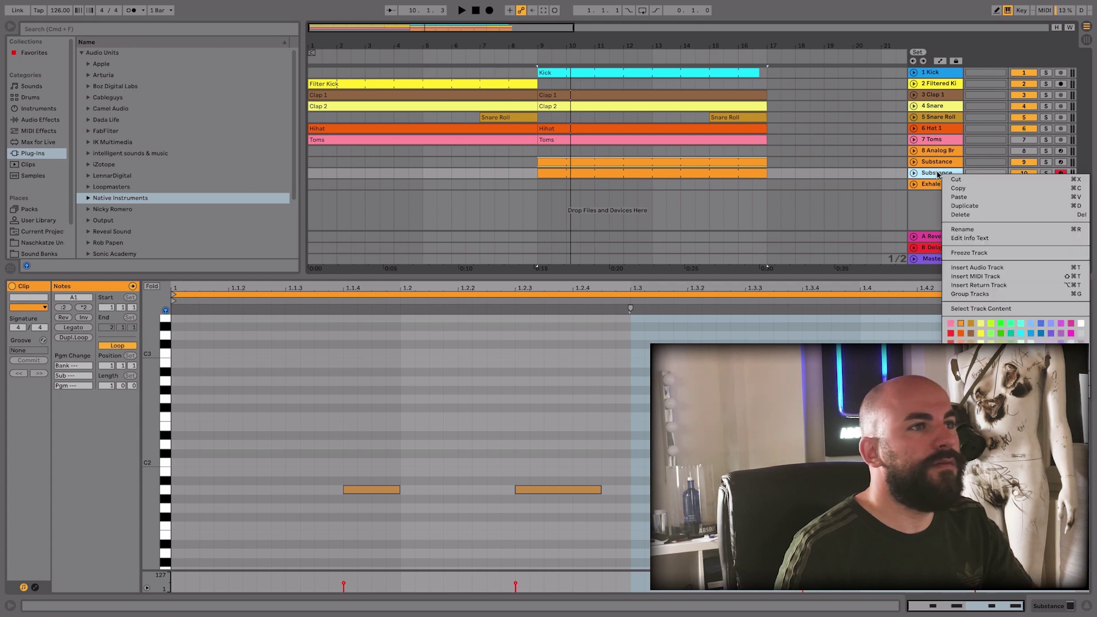
pyautogui.click(950, 253)
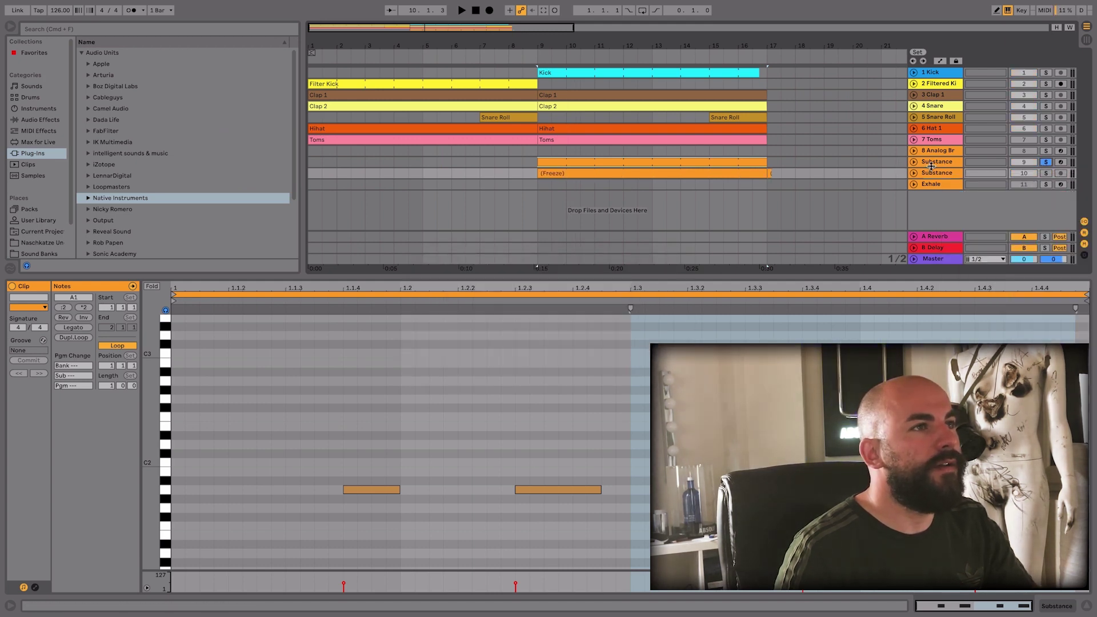
# Return to the unfrozen Substance track and advance its preset past 058. Day Dream while the bass part plays
pyautogui.click(924, 165)
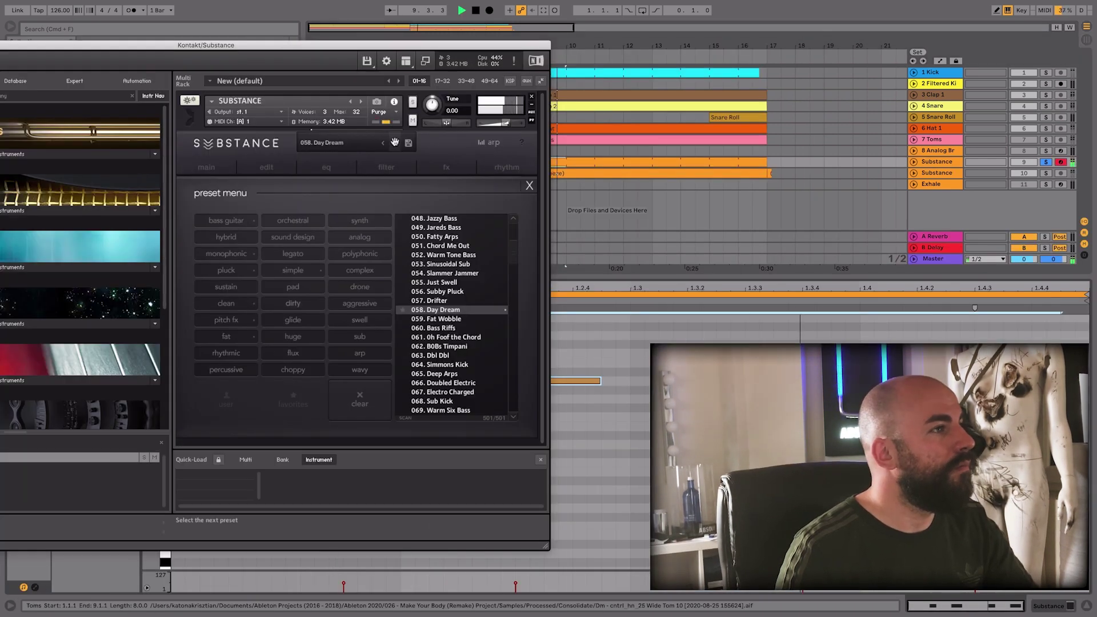
pyautogui.click(395, 143)
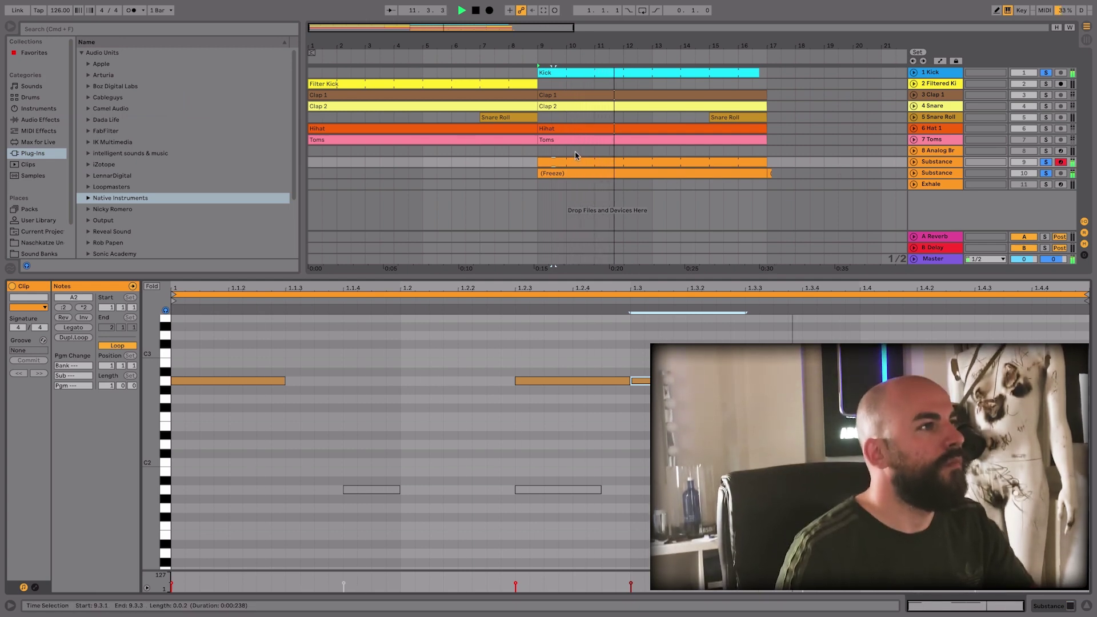
# Consolidate the first two bars of A2 notes from bar 9 on the unfrozen Substance track and turn on clip looping
pyautogui.moveTo(596, 152); pyautogui.dragTo(529, 162)
pyautogui.press('super+j')
pyautogui.press('space')
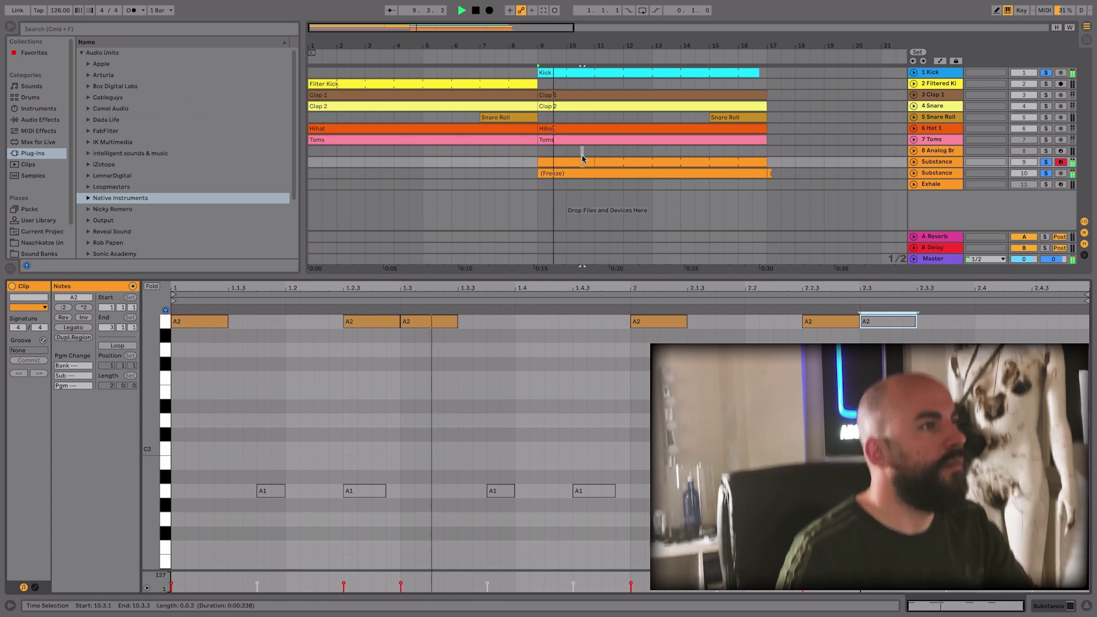
pyautogui.click(582, 162)
pyautogui.click(118, 346)
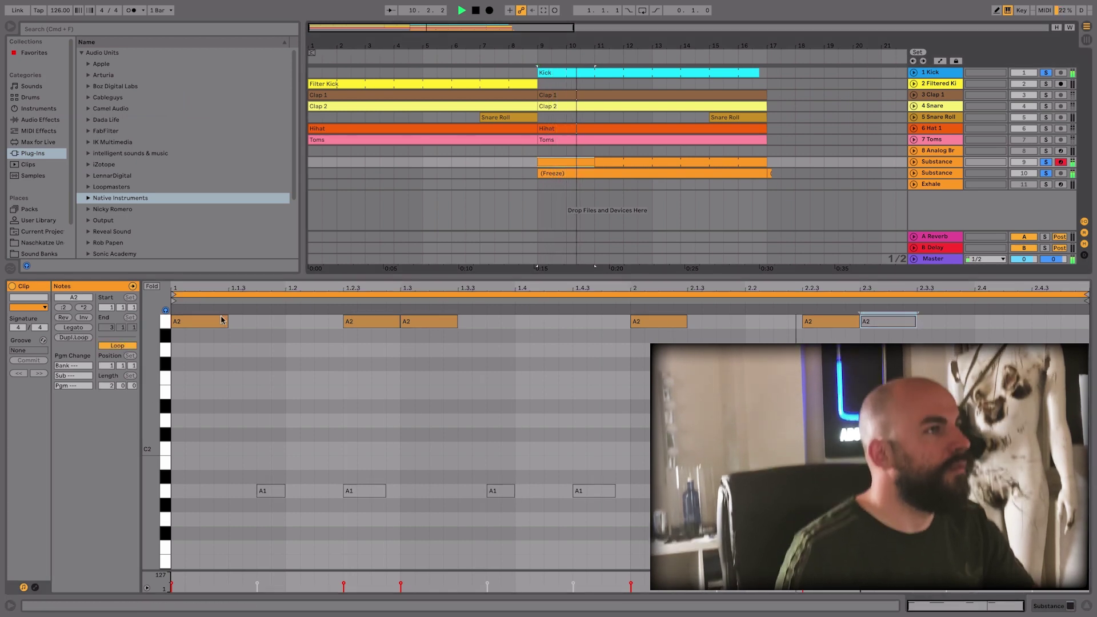
# Delete the freeze tail after bar 17 on the frozen Substance track
pyautogui.moveTo(772, 162); pyautogui.dragTo(776, 186)
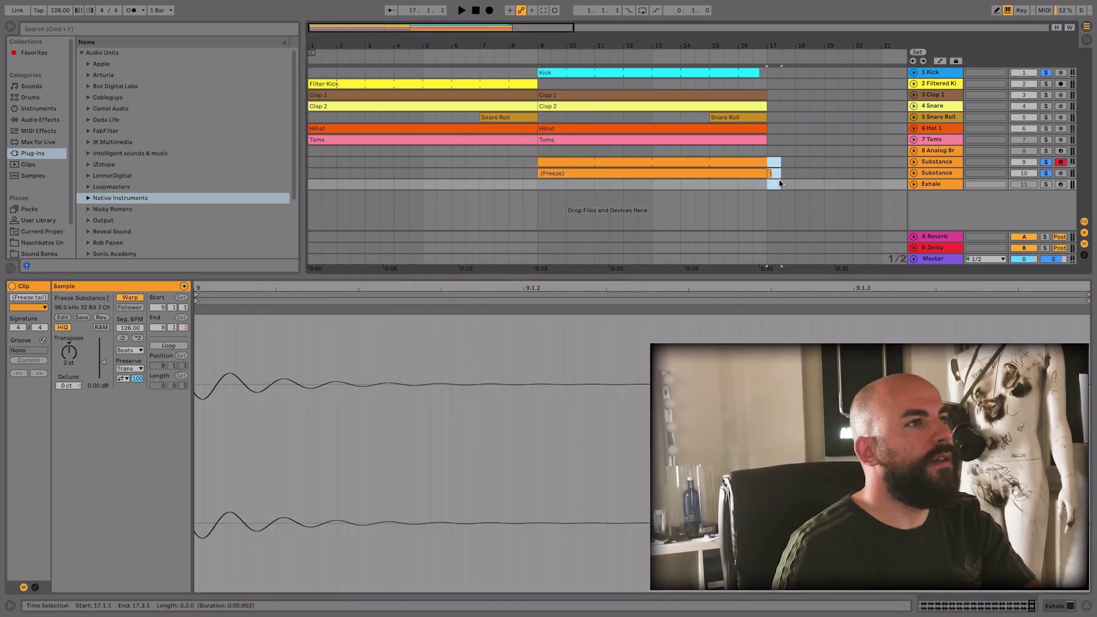
pyautogui.press('Delete')
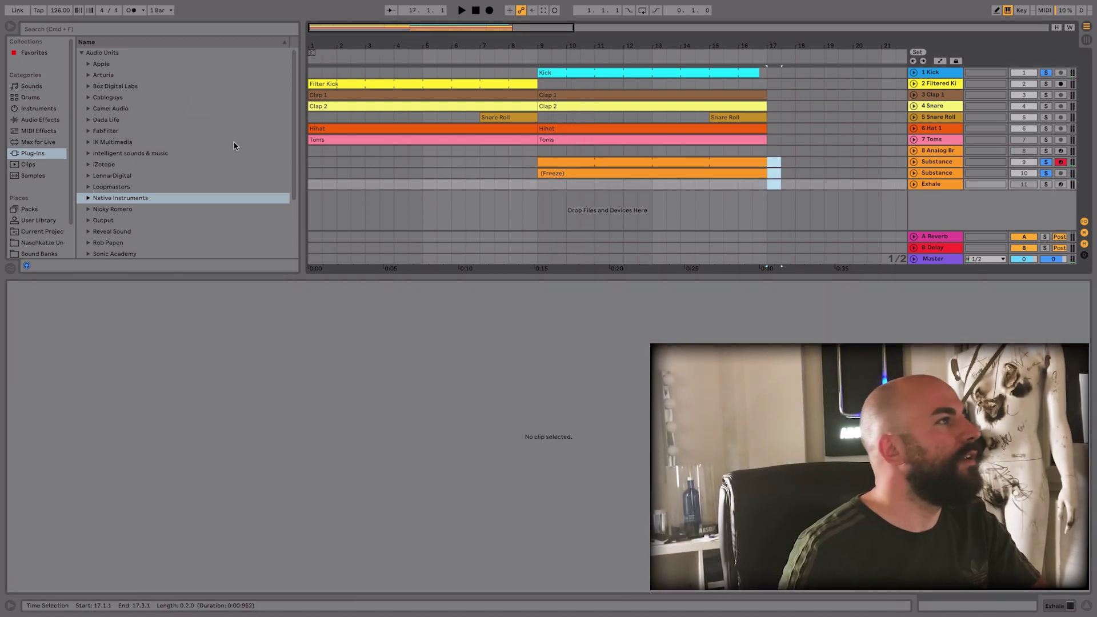
# Add the Kickstart plug-in to the unfrozen Substance track
pyautogui.click(105, 210)
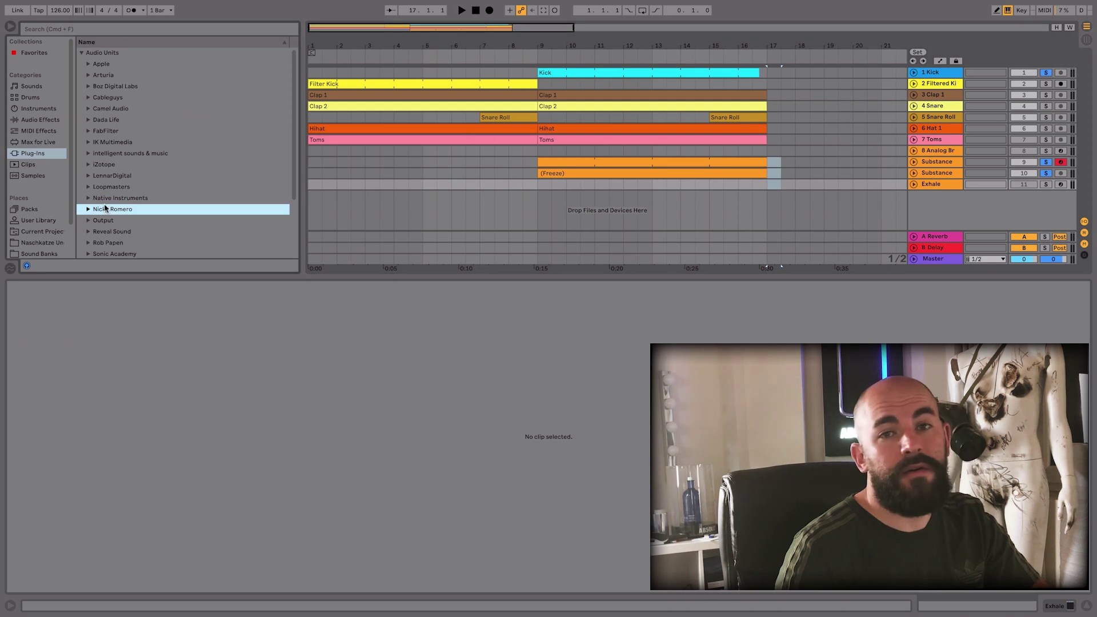
pyautogui.doubleClick(106, 222)
# Freeze and flatten a duplicate of the Kickstart-processed Substance track and name it Top Bass
pyautogui.rightClick(940, 163)
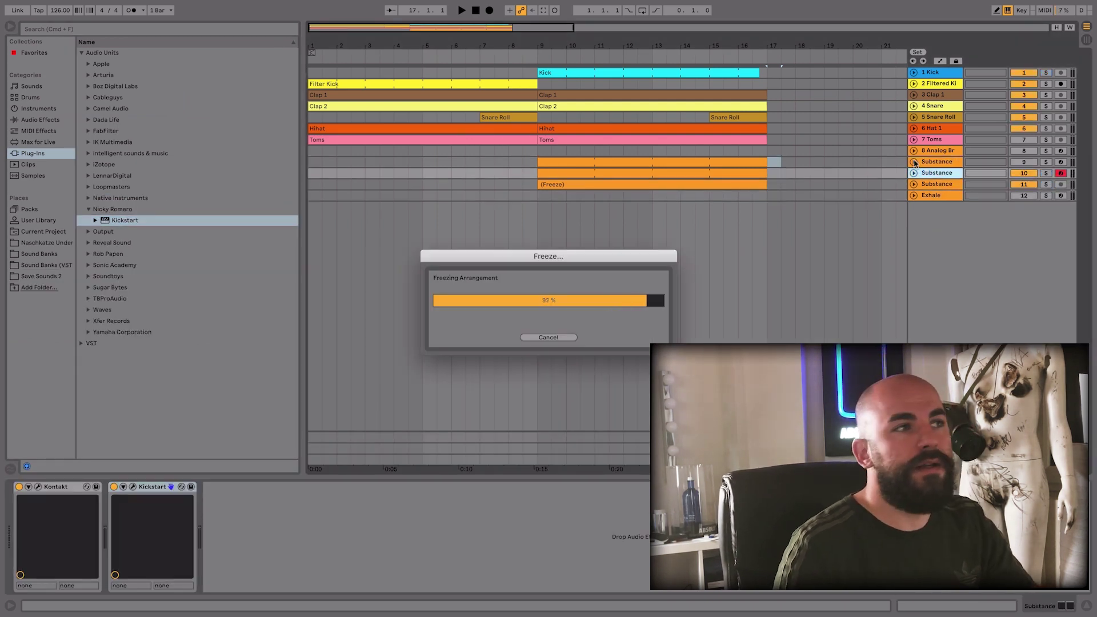
pyautogui.rightClick(933, 174)
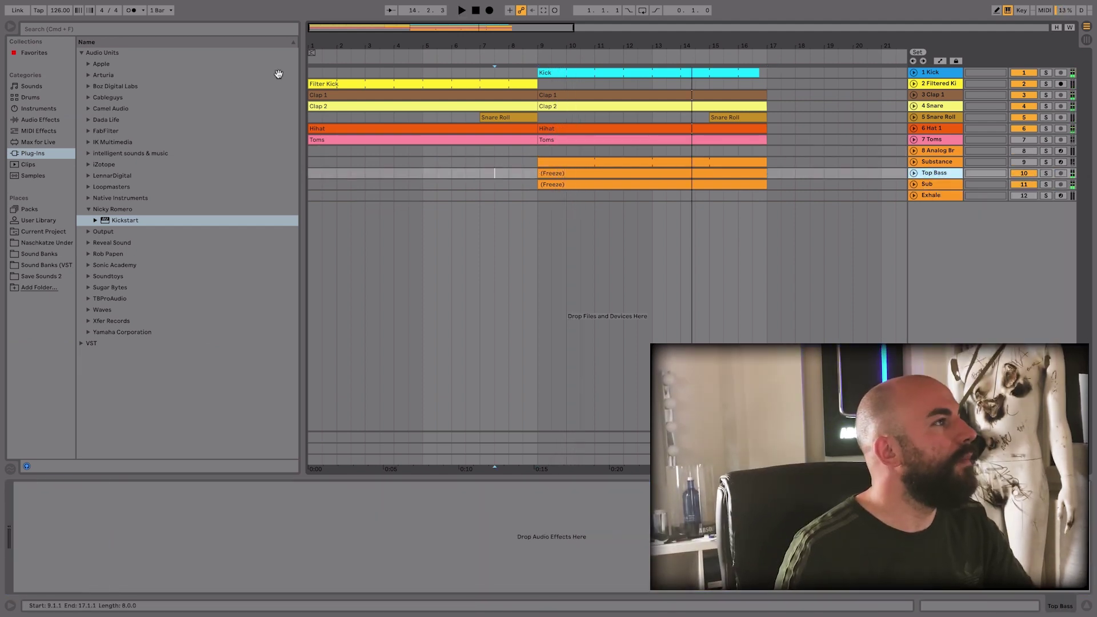
# Add an EQ Eight audio effect to the Top Bass track
pyautogui.click(35, 120)
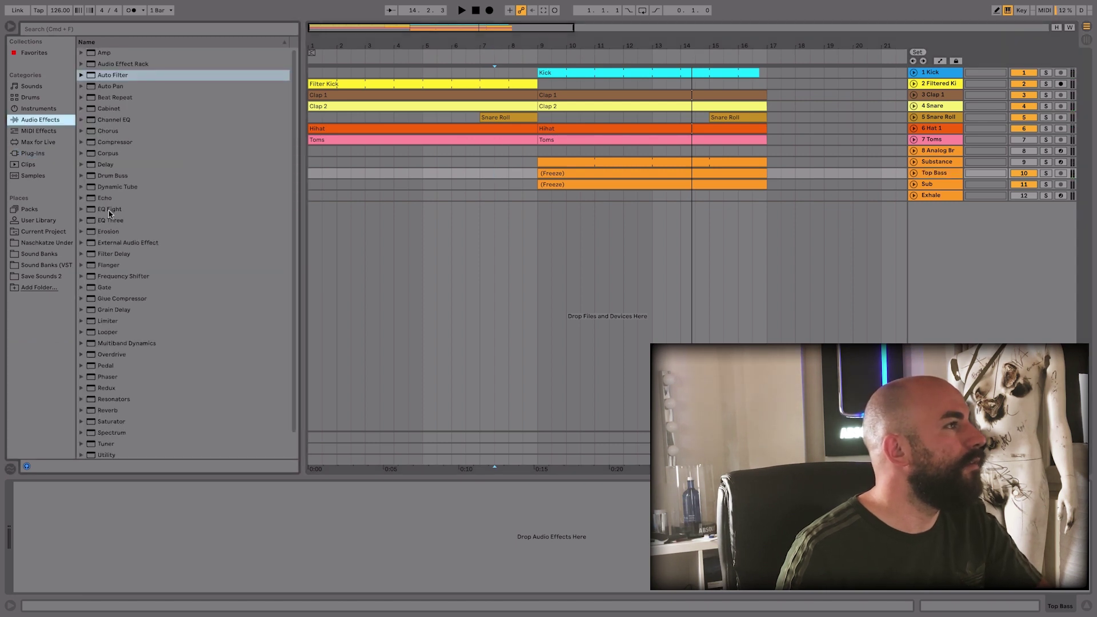
pyautogui.moveTo(109, 213); pyautogui.dragTo(480, 177)
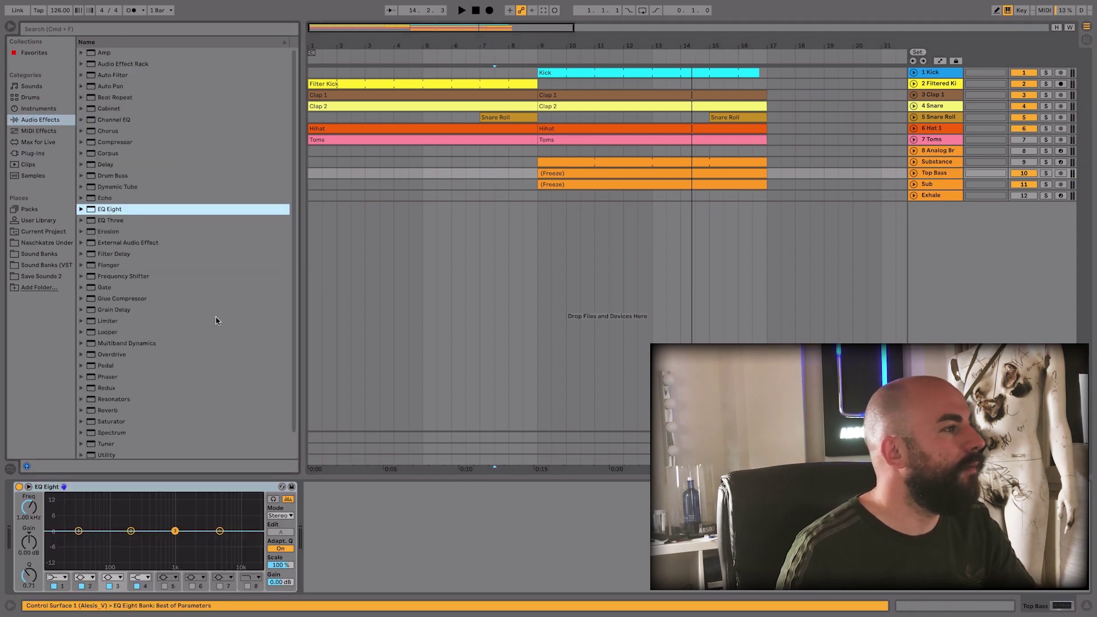
# Activate and arm the Exhale track, then open its Kontakt instrument and switch Exhale to Loops mode
pyautogui.click(1014, 198)
pyautogui.click(1024, 196)
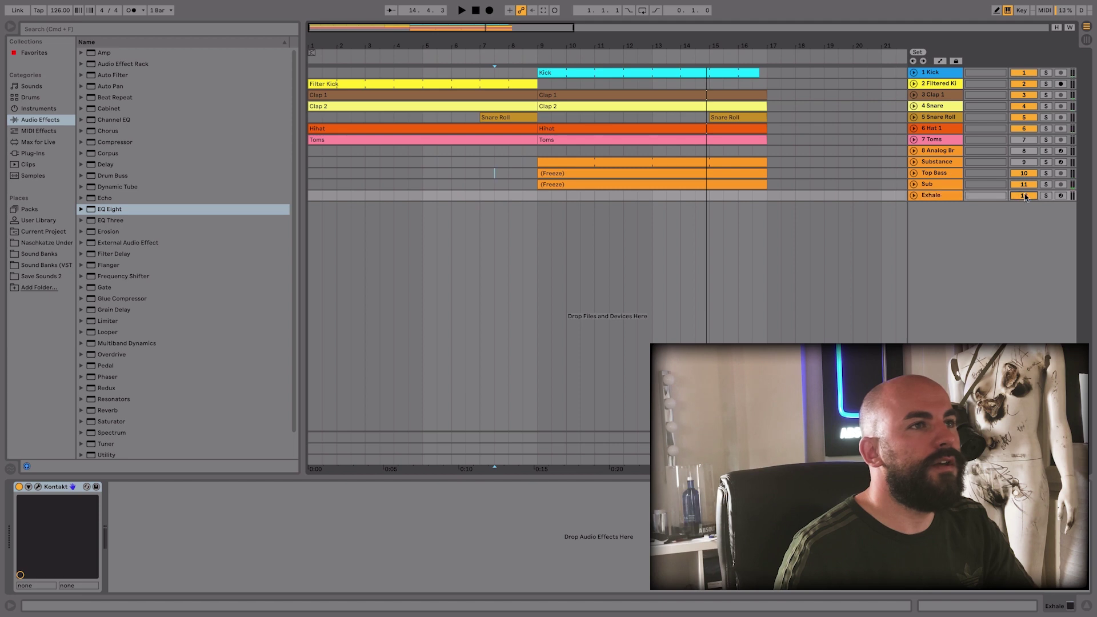
pyautogui.click(962, 197)
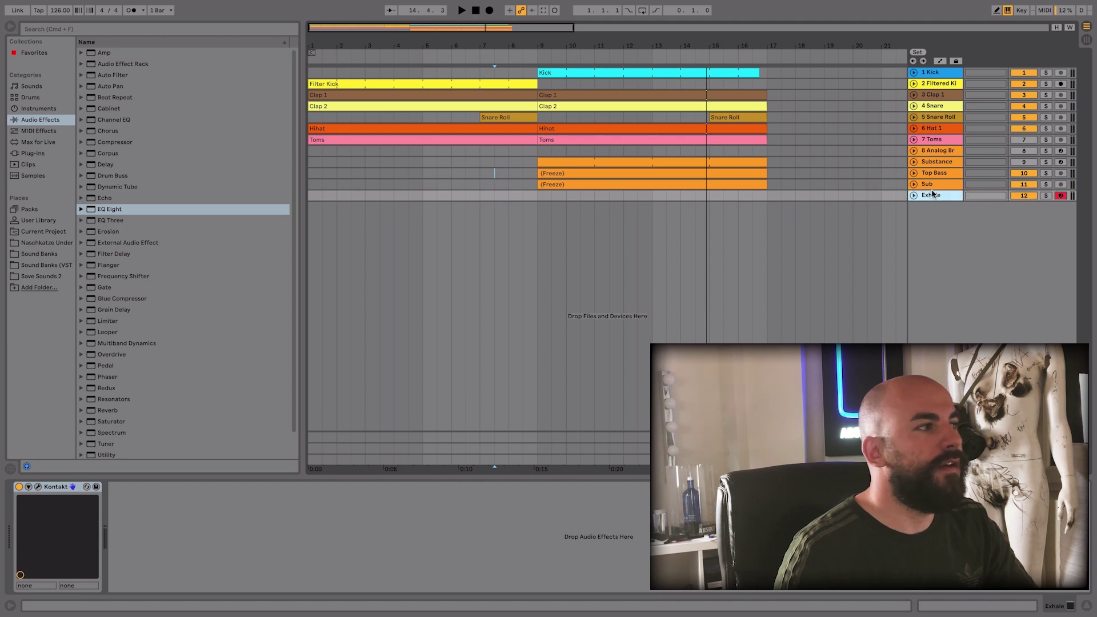
pyautogui.click(37, 487)
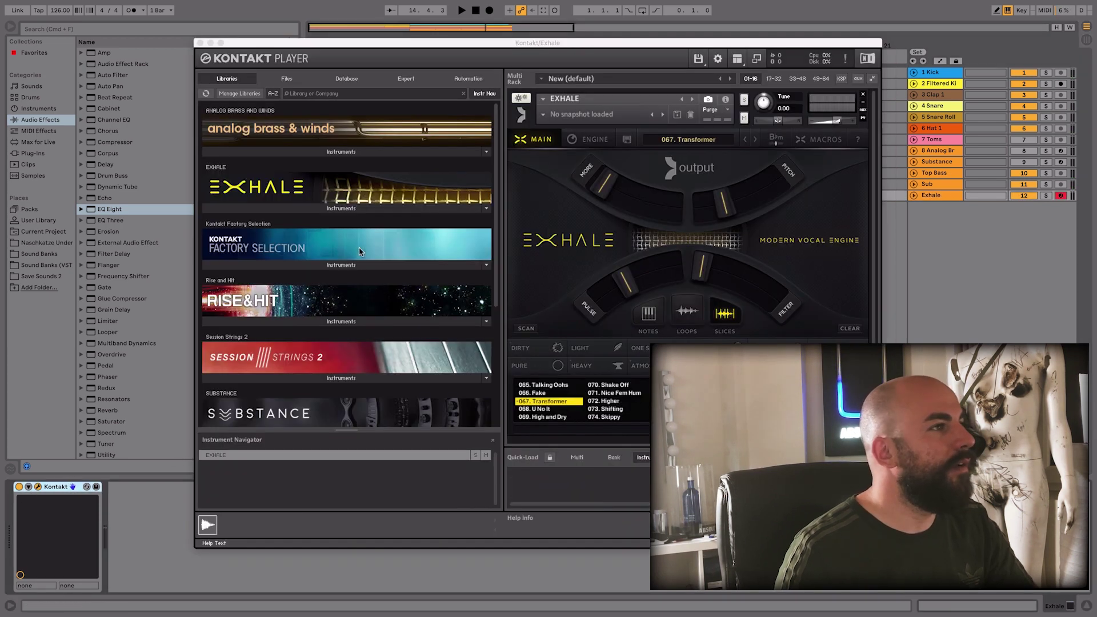
pyautogui.click(687, 312)
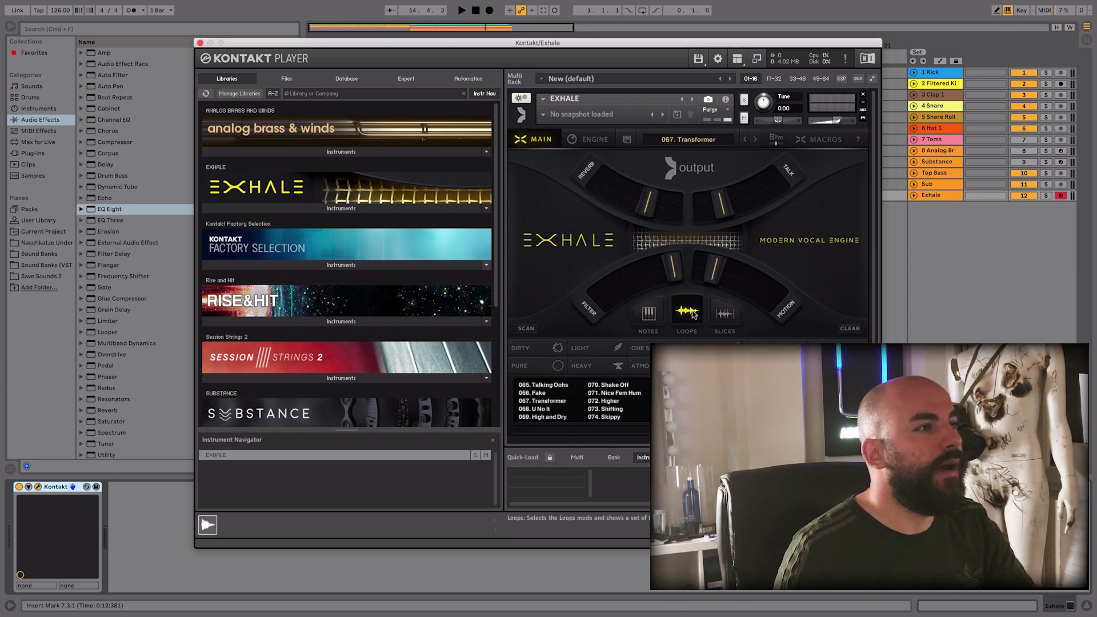
# Set the key of the Exhale loops to A minor
pyautogui.click(775, 139)
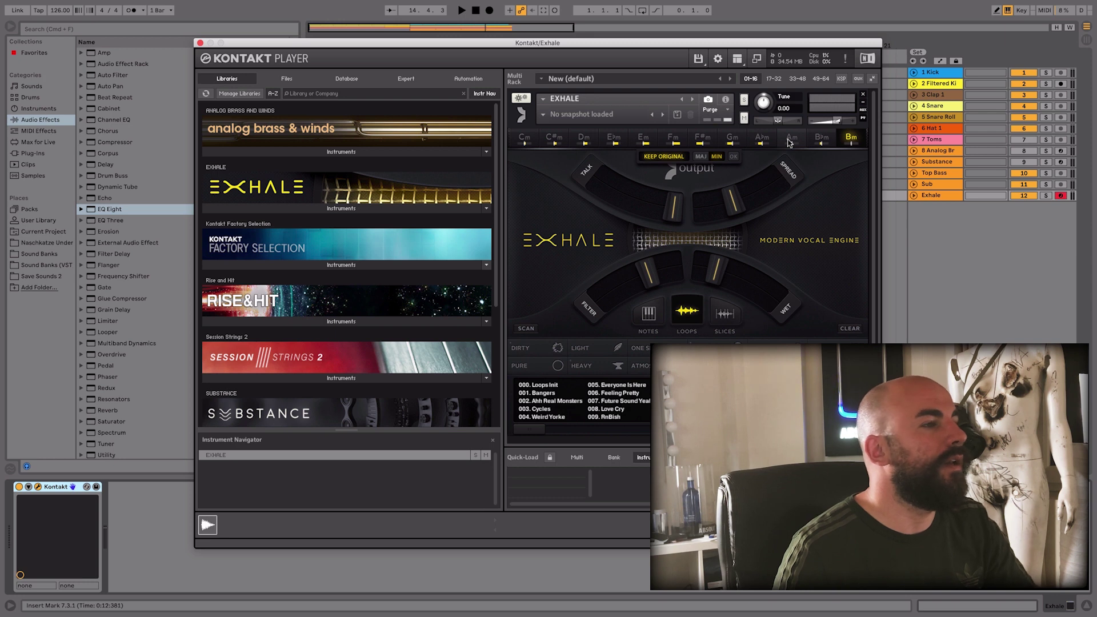
pyautogui.click(791, 140)
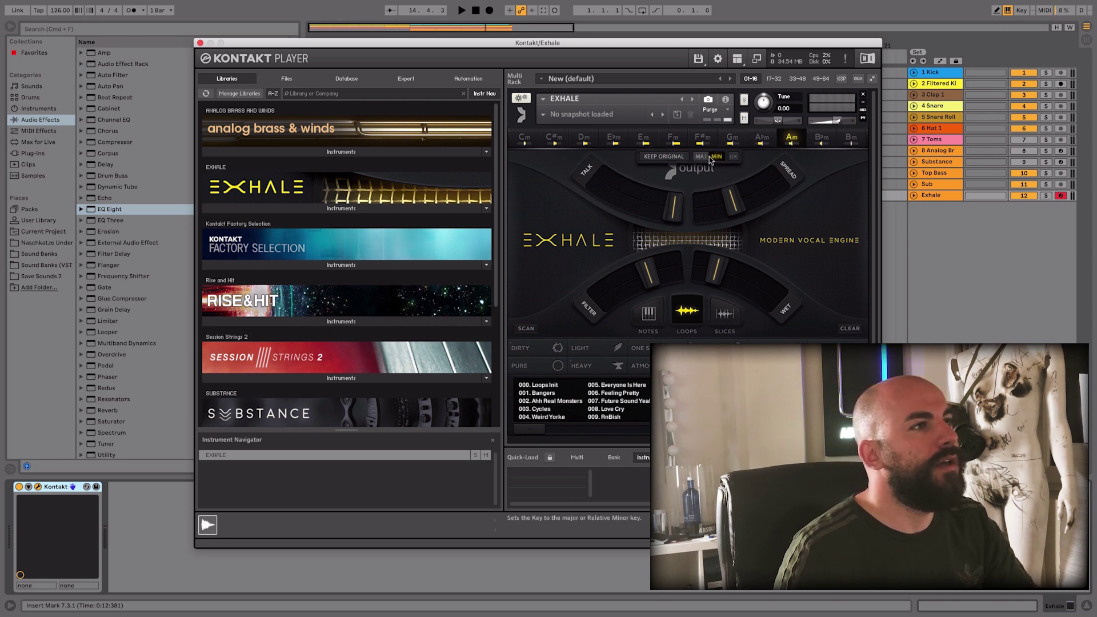
pyautogui.click(733, 156)
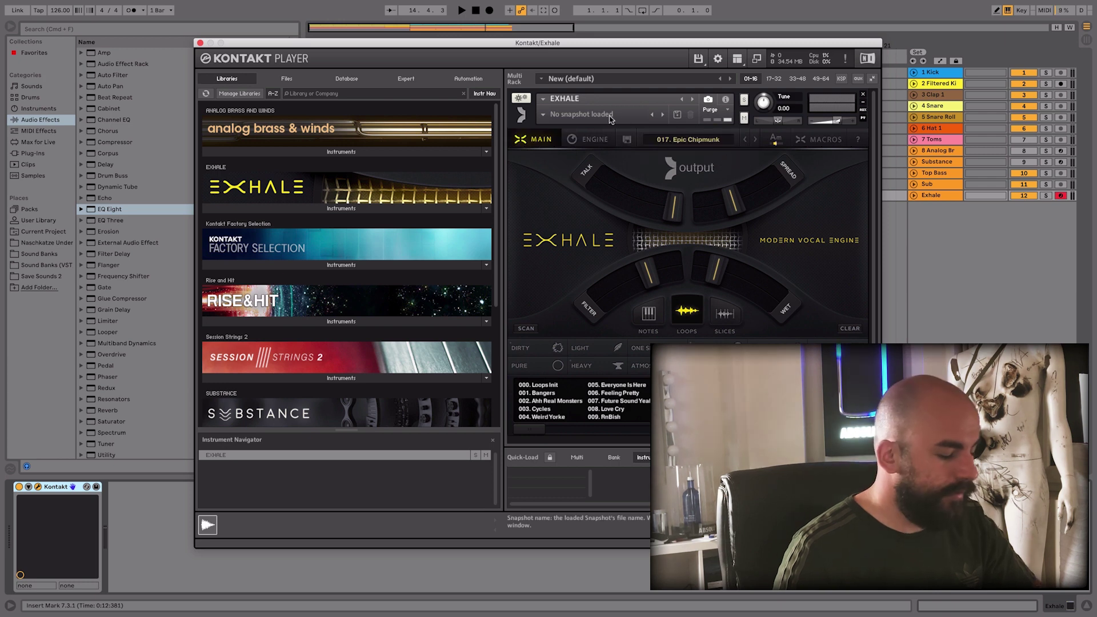
# Audition the Exhale loop presets, filter them by tag and load 072. Drip Drop Ah
pyautogui.click(751, 140)
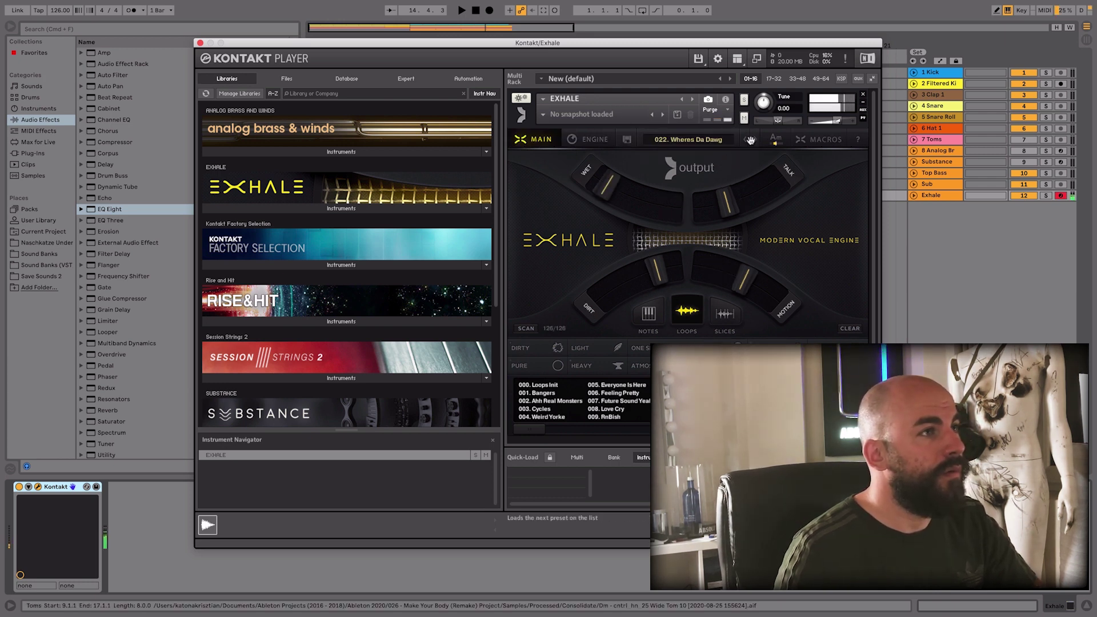
pyautogui.click(750, 140)
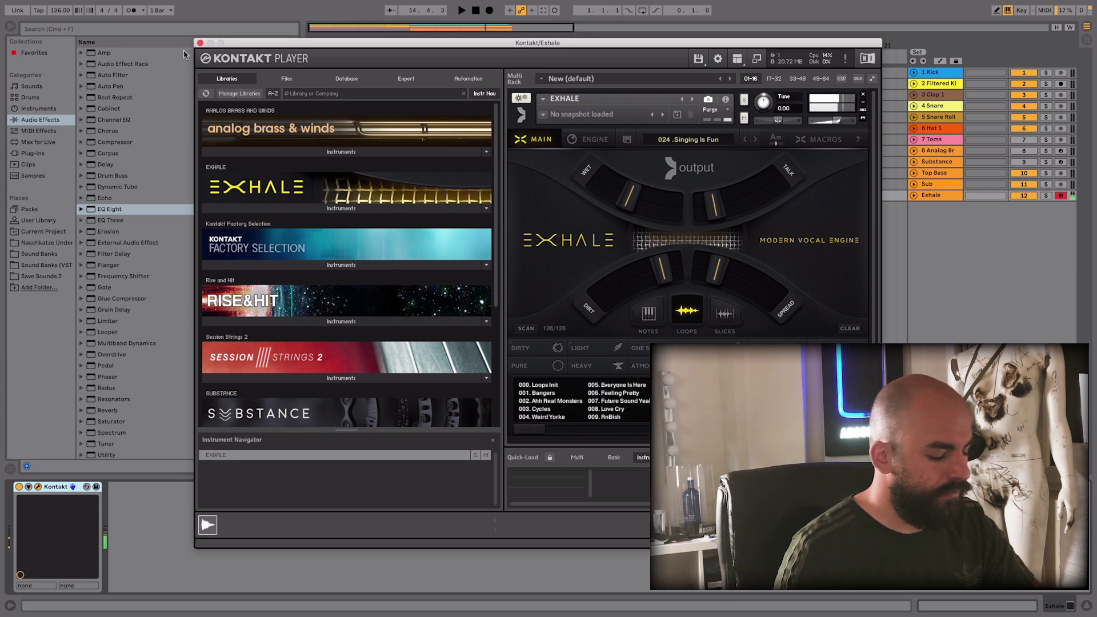
pyautogui.click(754, 140)
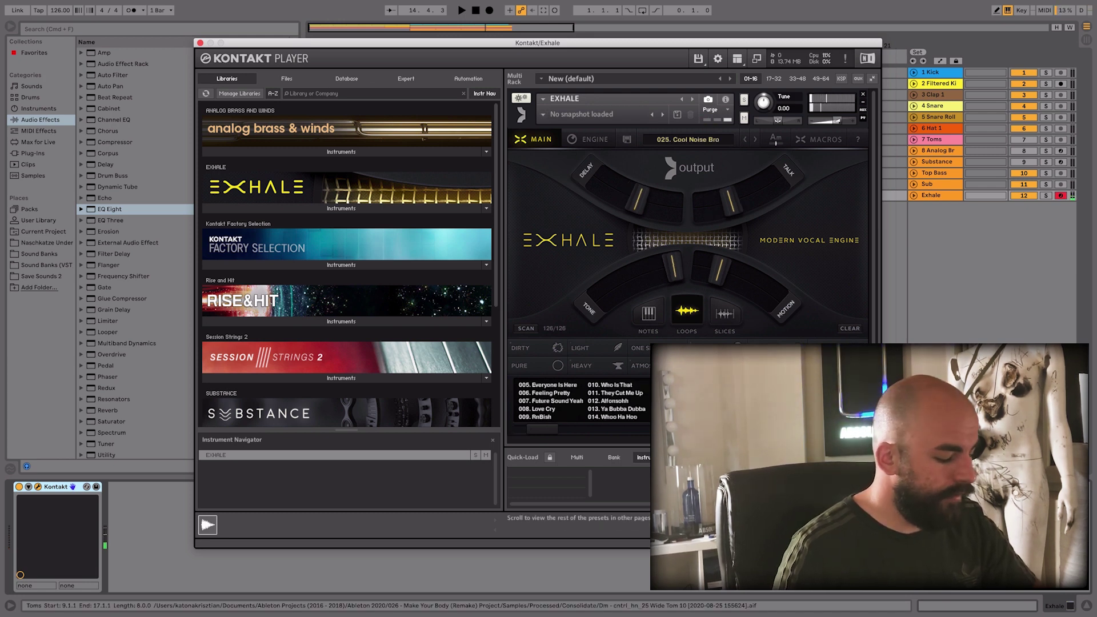
pyautogui.click(754, 140)
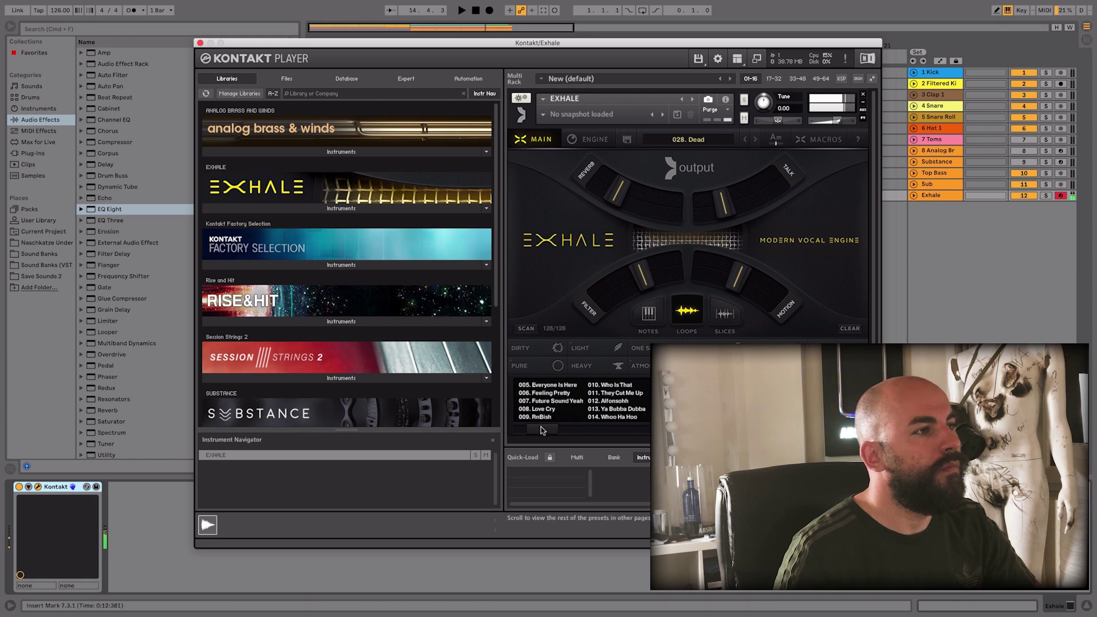
pyautogui.click(745, 139)
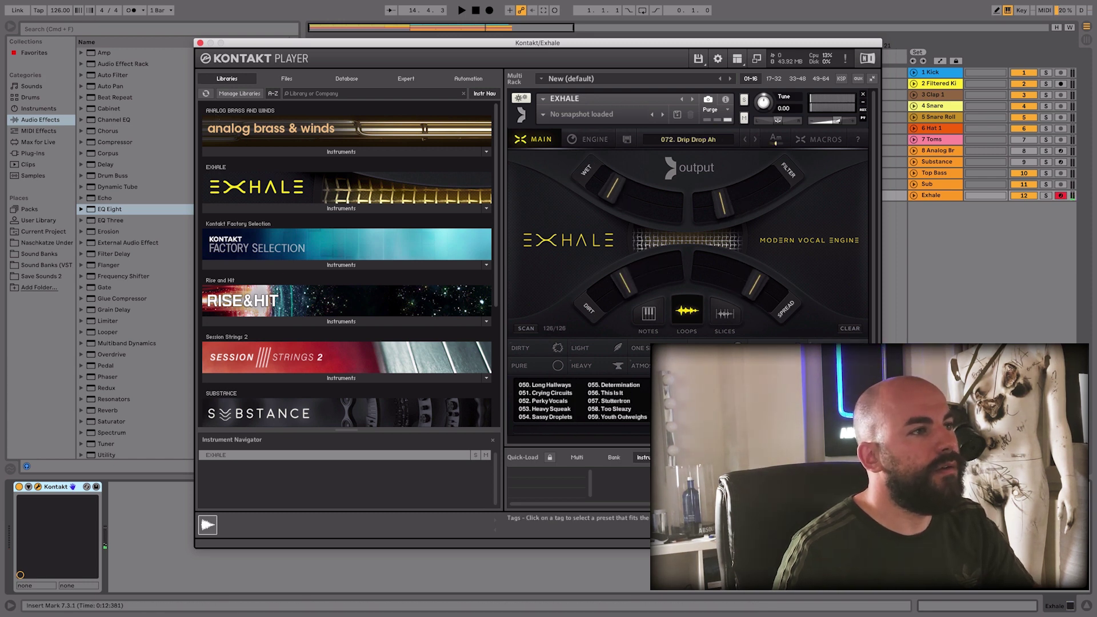
pyautogui.click(749, 358)
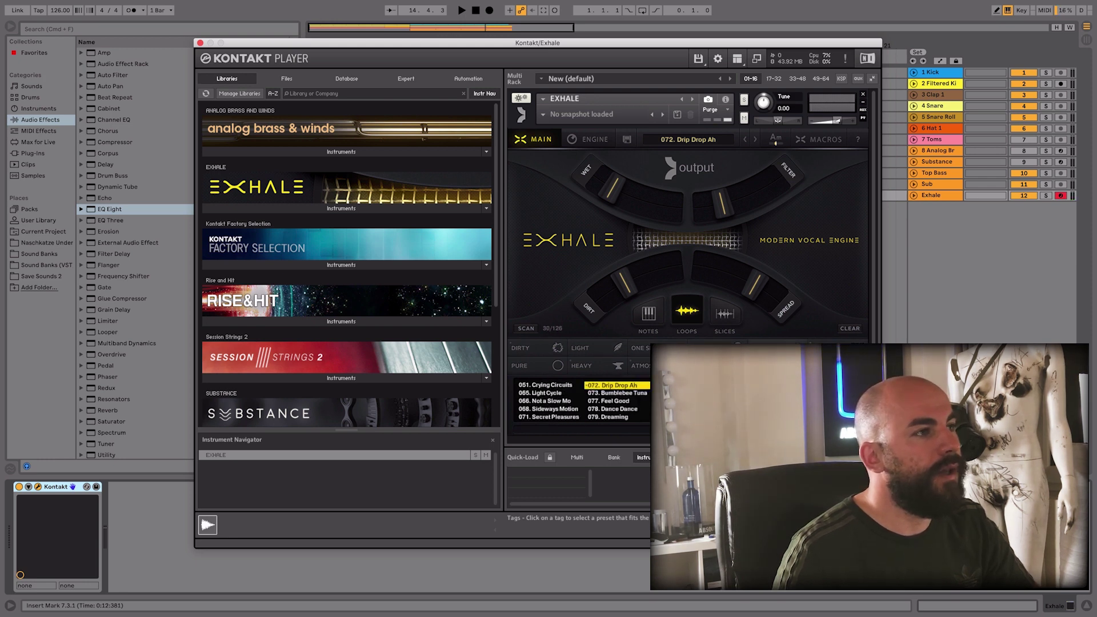
pyautogui.click(636, 389)
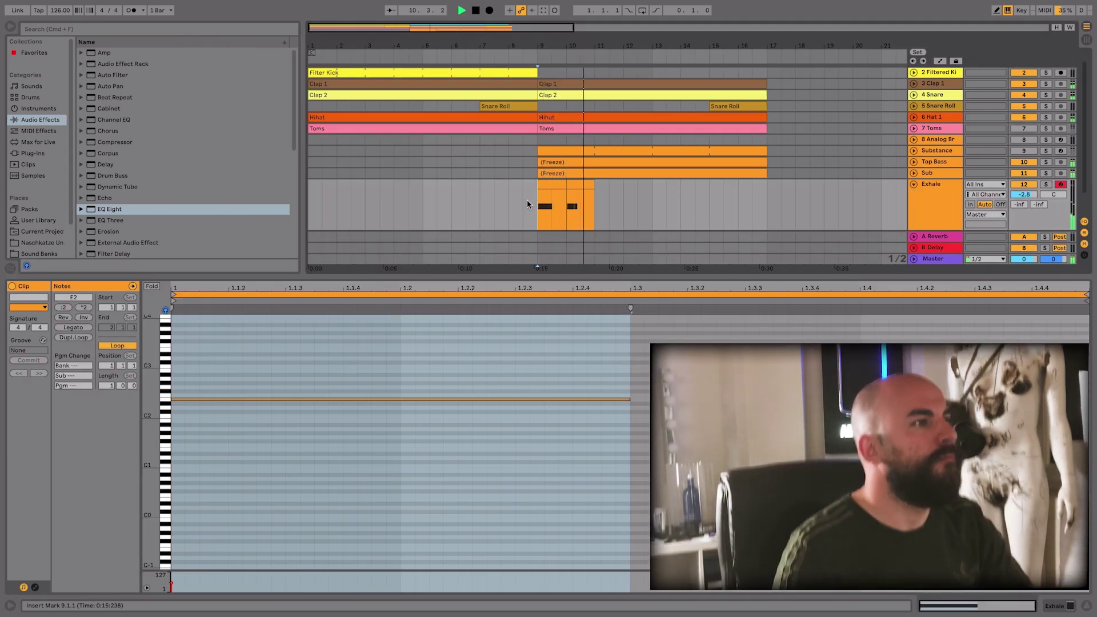
# Add the CamelCrusher plug-in to the Exhale track and choose its British Clean patch
pyautogui.click(26, 154)
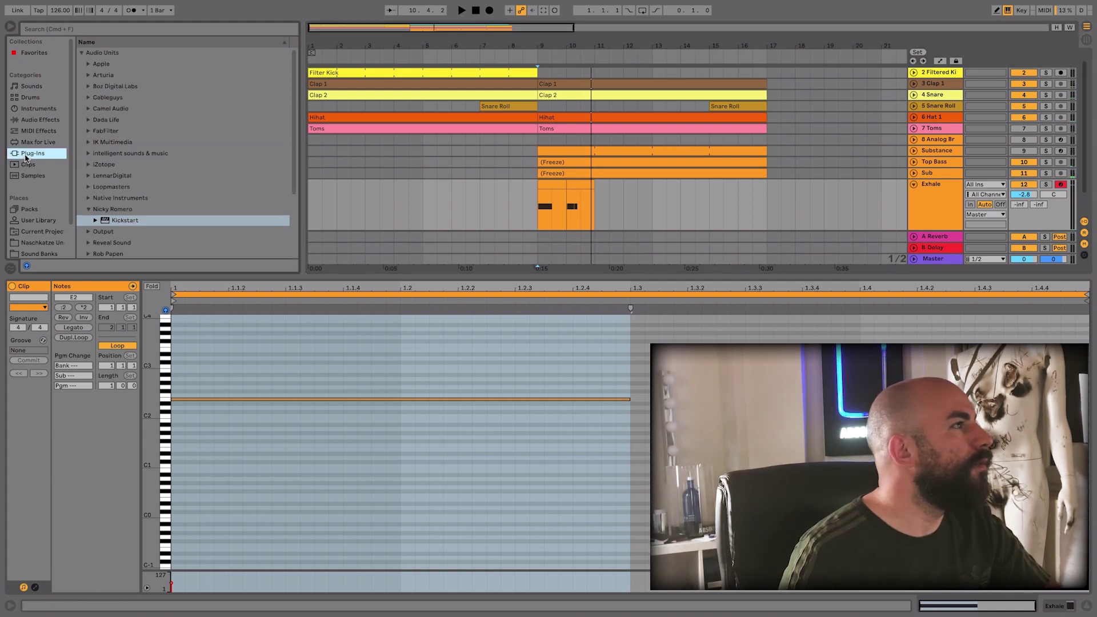
pyautogui.click(89, 108)
pyautogui.moveTo(103, 118); pyautogui.dragTo(517, 184)
pyautogui.moveTo(516, 184); pyautogui.dragTo(508, 198)
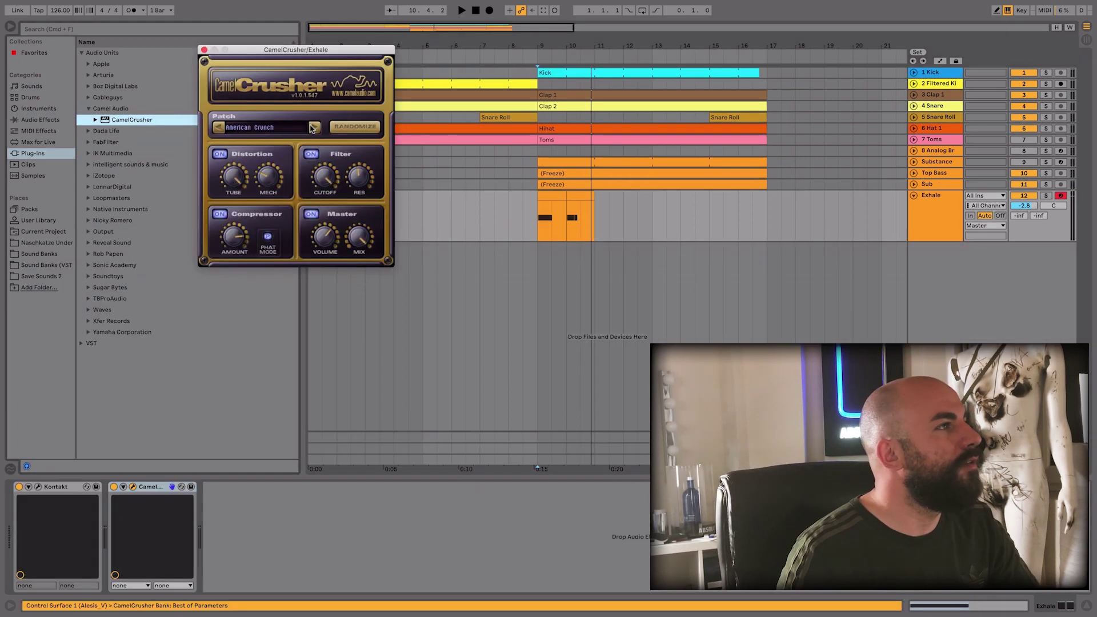
pyautogui.click(219, 129)
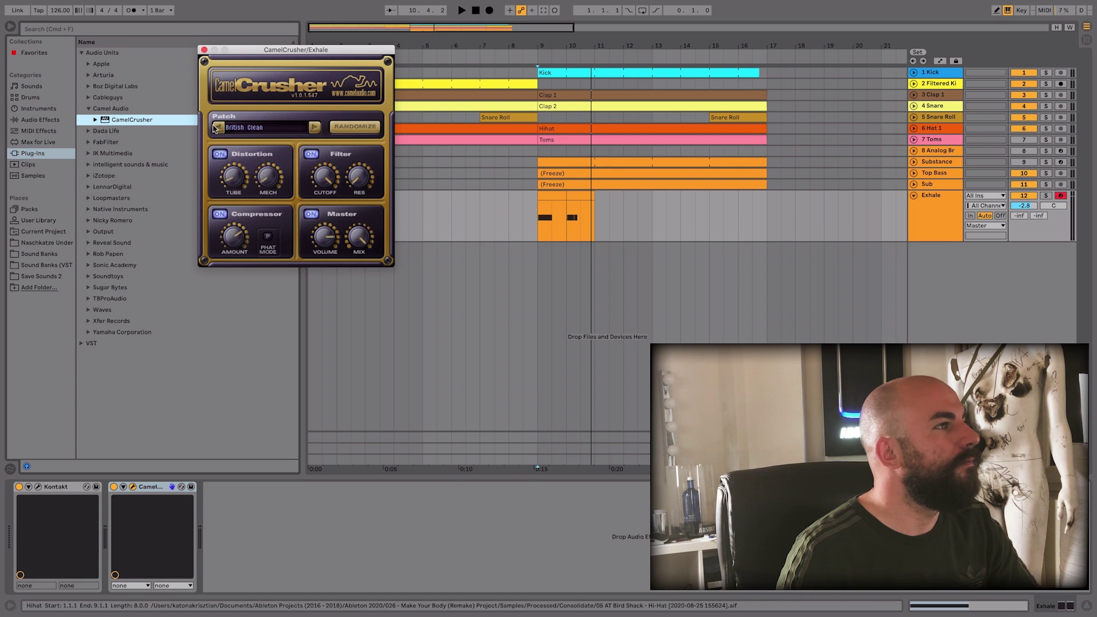
# Lower the Exhale track's volume to -7.4 dB during playback and close the CamelCrusher window
pyautogui.press('space')
pyautogui.moveTo(1024, 206); pyautogui.dragTo(1024, 224)
pyautogui.click(205, 50)
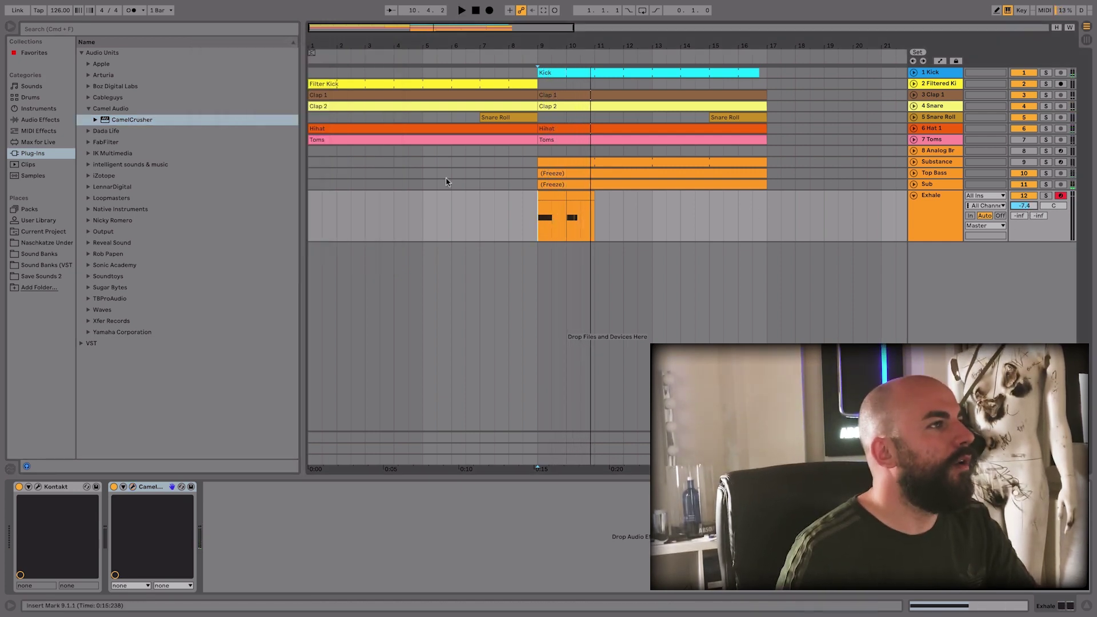
# Add Kickstart and an EQ Eight with a low cut at about 156 Hz to the Exhale track
pyautogui.click(450, 184)
pyautogui.press('space')
pyautogui.moveTo(49, 492); pyautogui.dragTo(483, 287)
pyautogui.moveTo(109, 209); pyautogui.dragTo(519, 212)
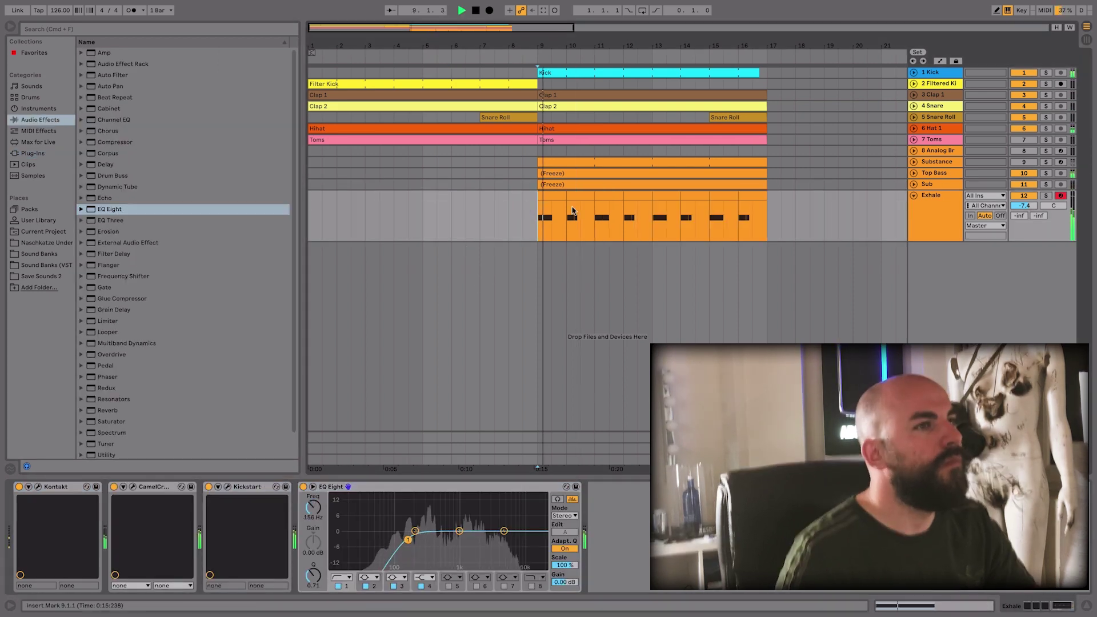
# Freeze and flatten a duplicate of the Exhale track, with CamelCrusher, Kickstart and EQ Eight on the rendered audio
pyautogui.click(931, 197)
pyautogui.rightClick(934, 254)
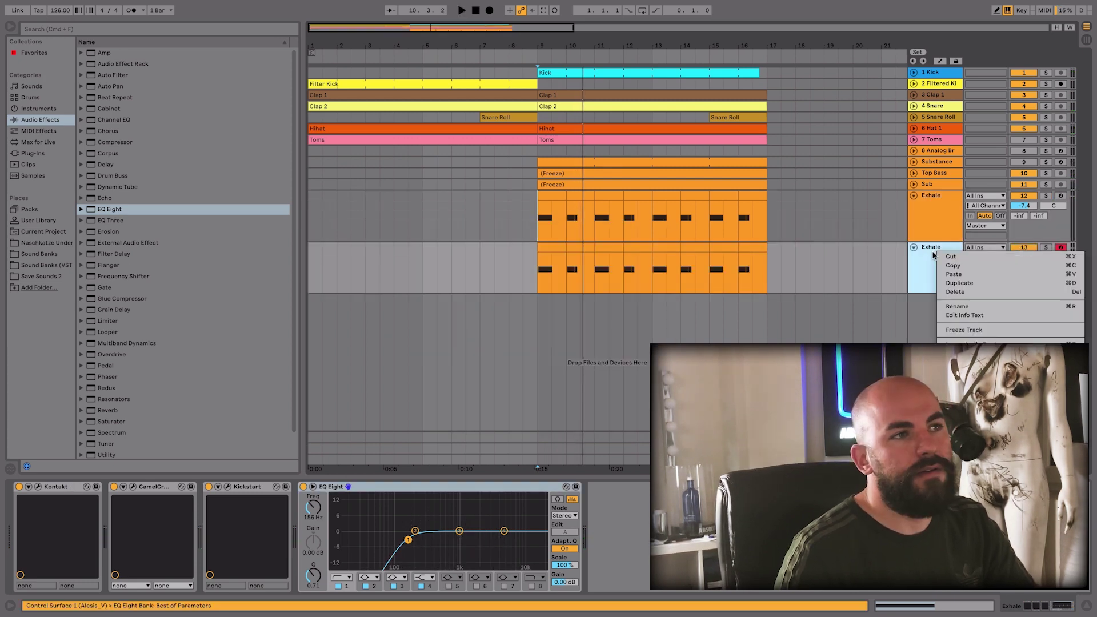
pyautogui.click(964, 330)
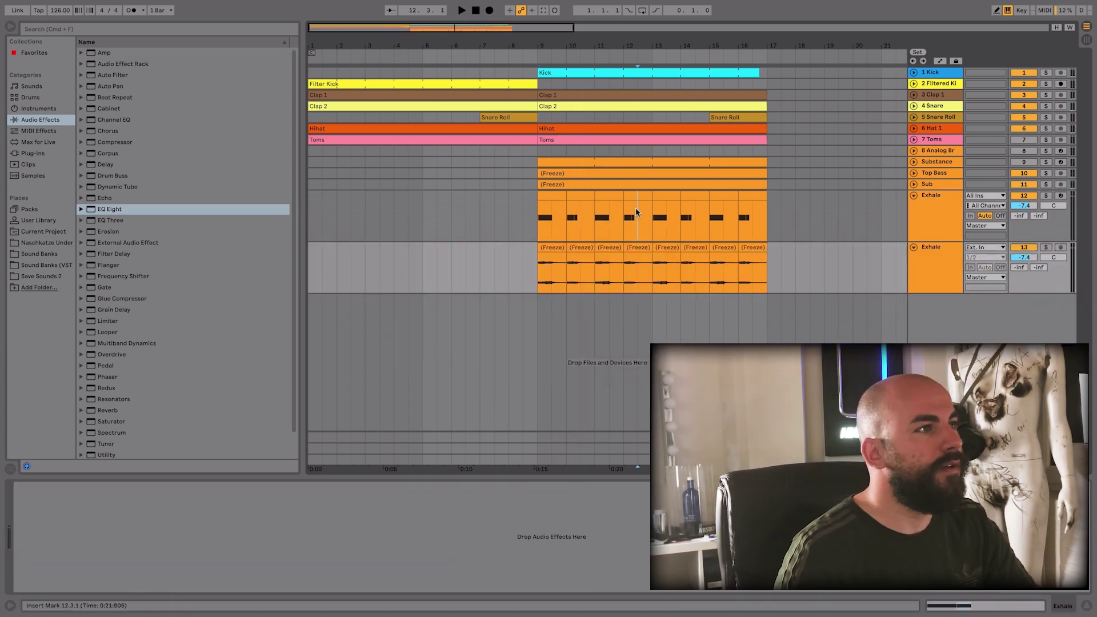
pyautogui.click(164, 488)
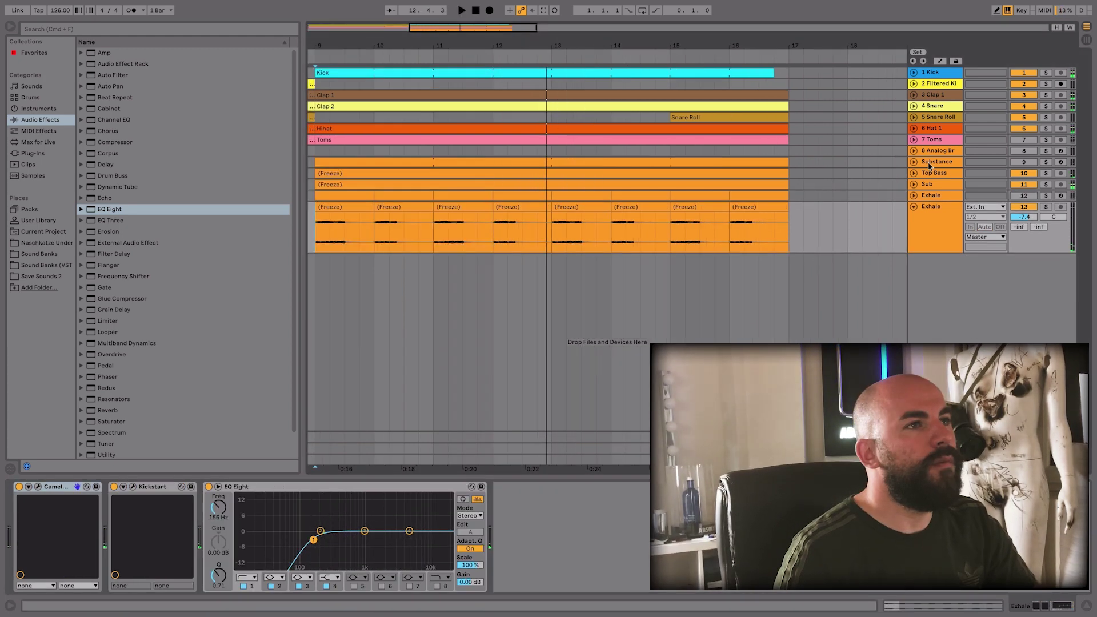
# Duplicate the Substance track and audition presets such as Deep Arps, Simmons Kick and Doubled Electric for the A2 hit
pyautogui.click(928, 163)
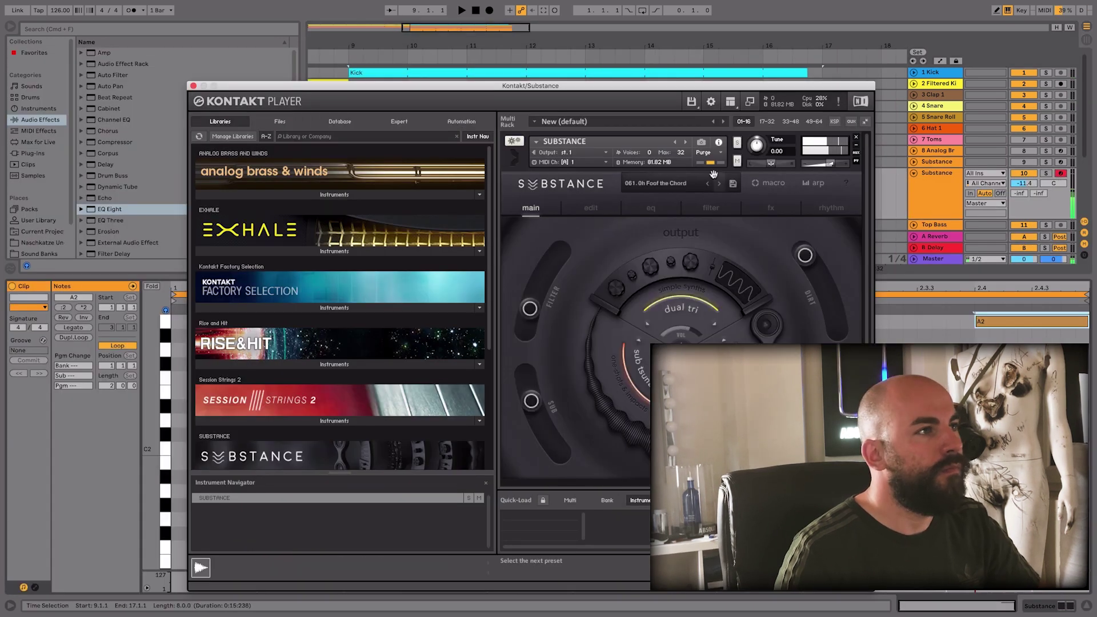
pyautogui.click(717, 184)
pyautogui.click(716, 184)
pyautogui.click(716, 184)
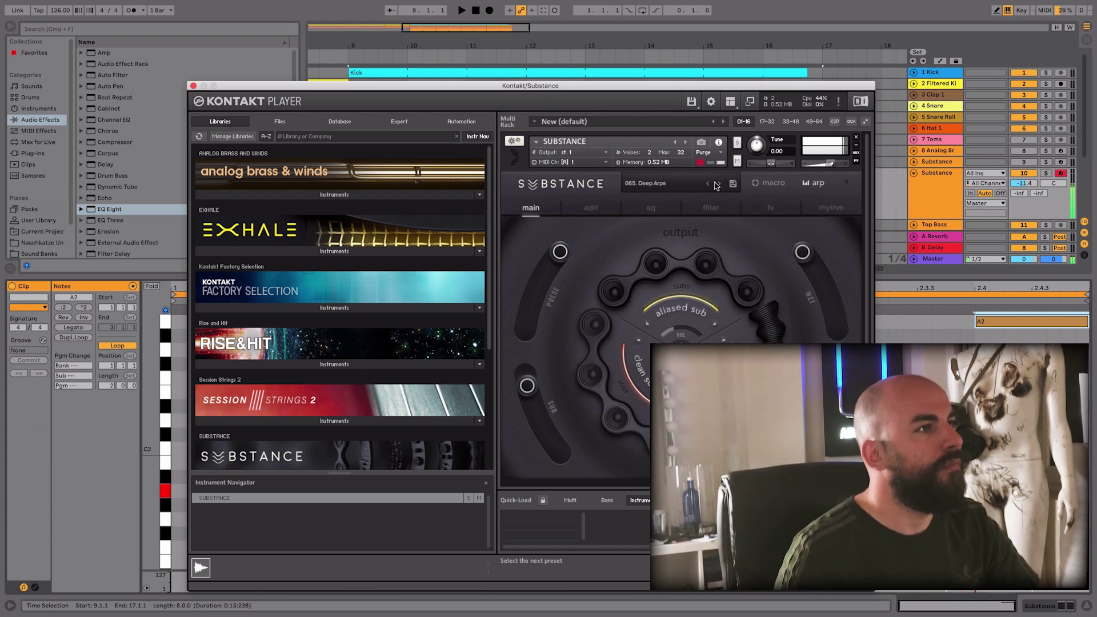
pyautogui.click(716, 184)
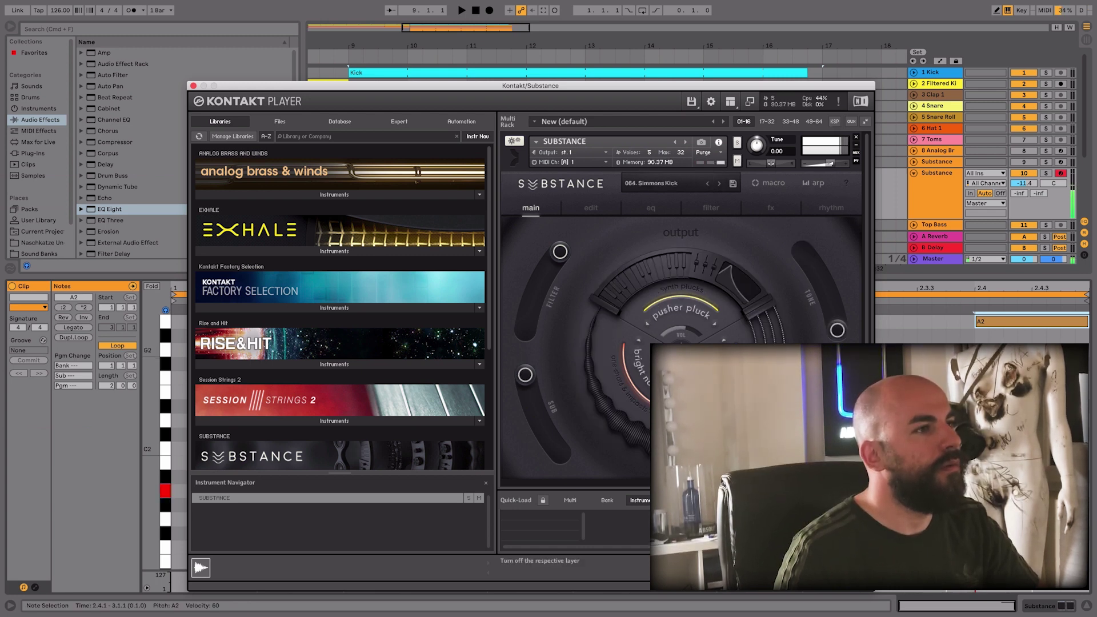
pyautogui.press('h')
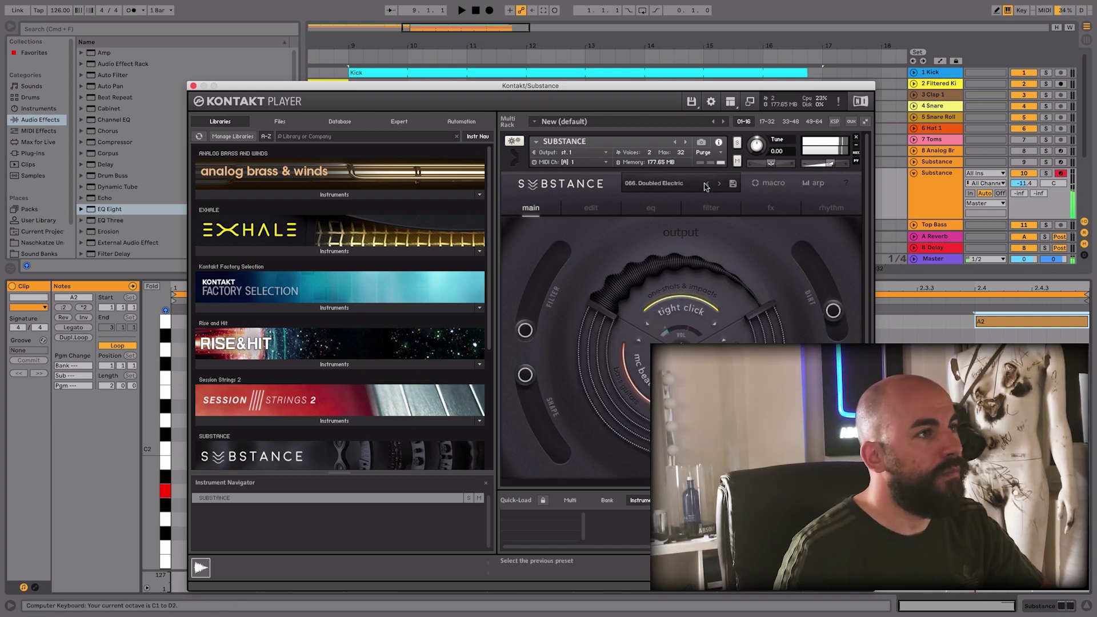
pyautogui.click(193, 84)
# Freeze and flatten the duplicated Substance track that has Kickstart on it
pyautogui.press('space')
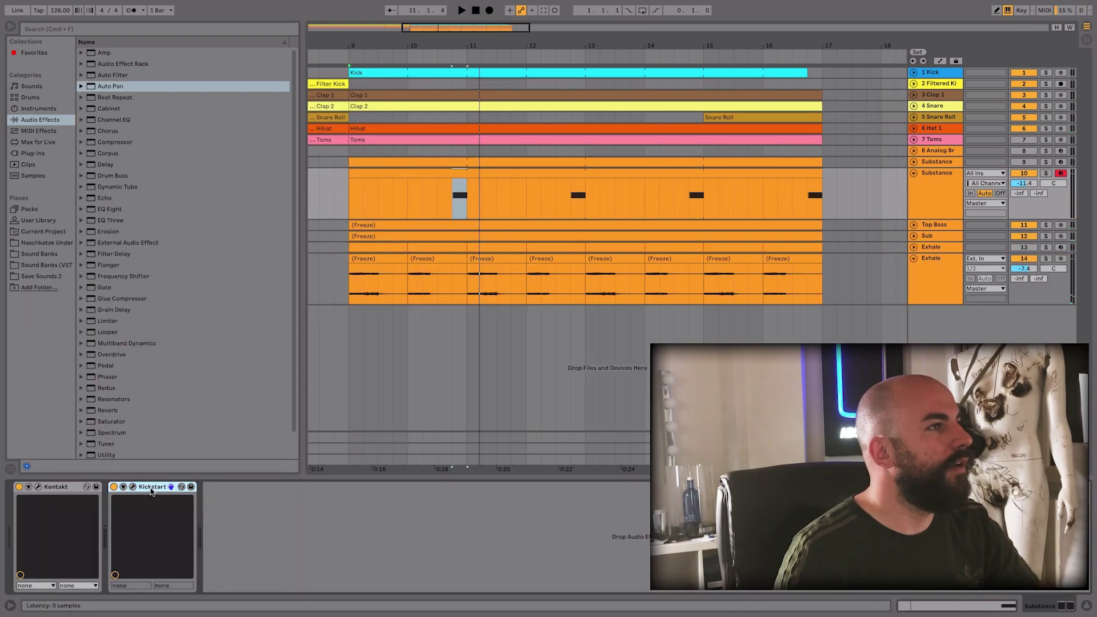
pyautogui.rightClick(958, 172)
pyautogui.click(965, 250)
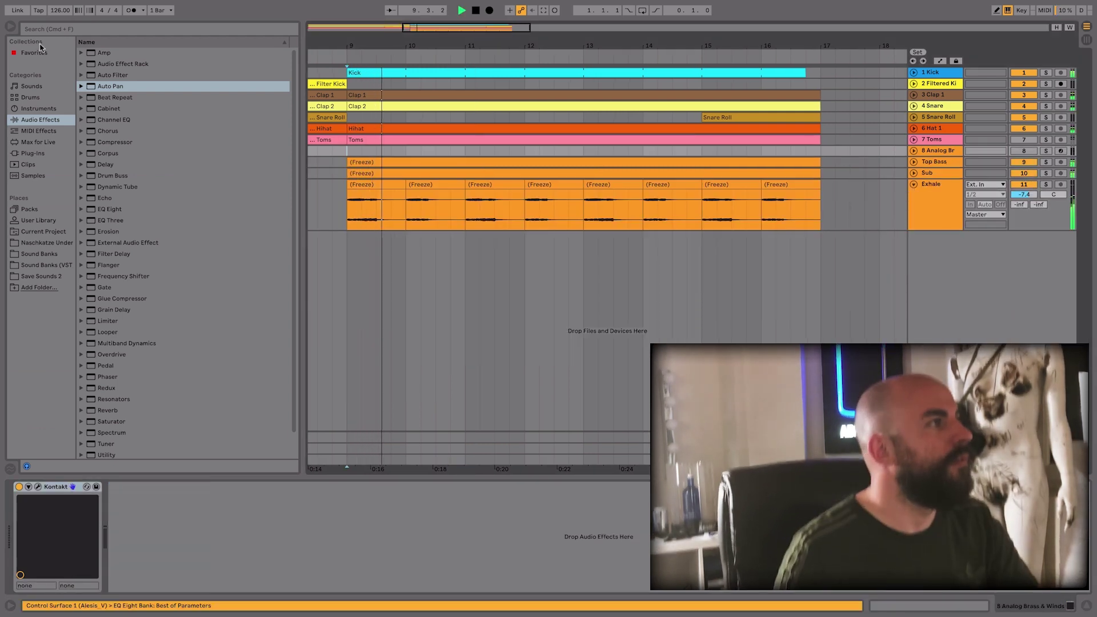
# Delete the deactivated A2 note at 2.3.1 in the Substance clip
pyautogui.hscroll(-3, 463, 140)
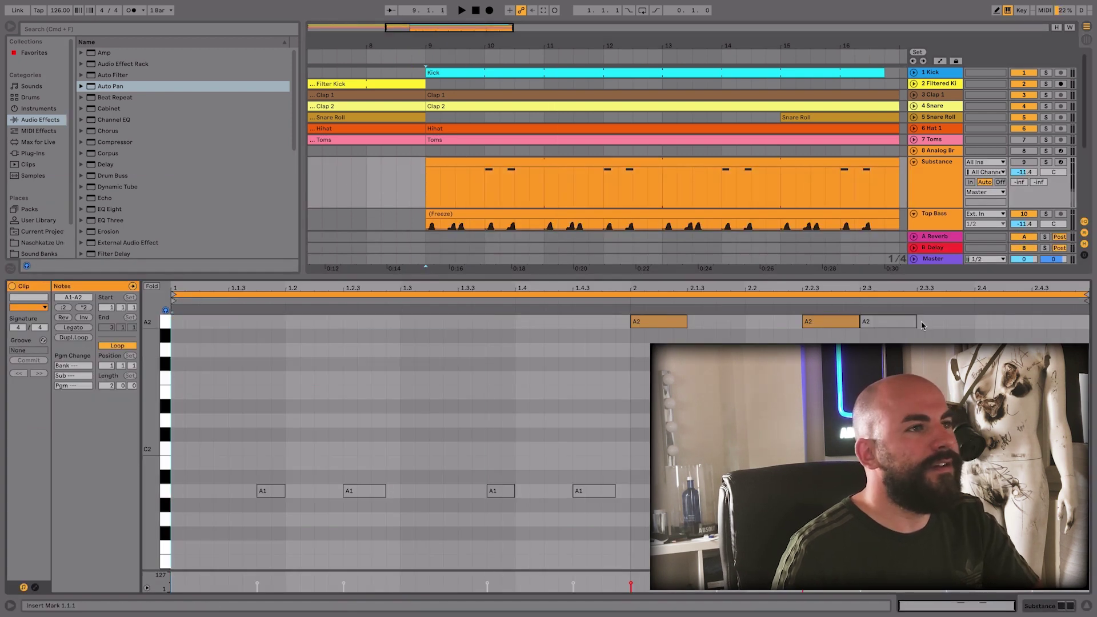
pyautogui.click(889, 321)
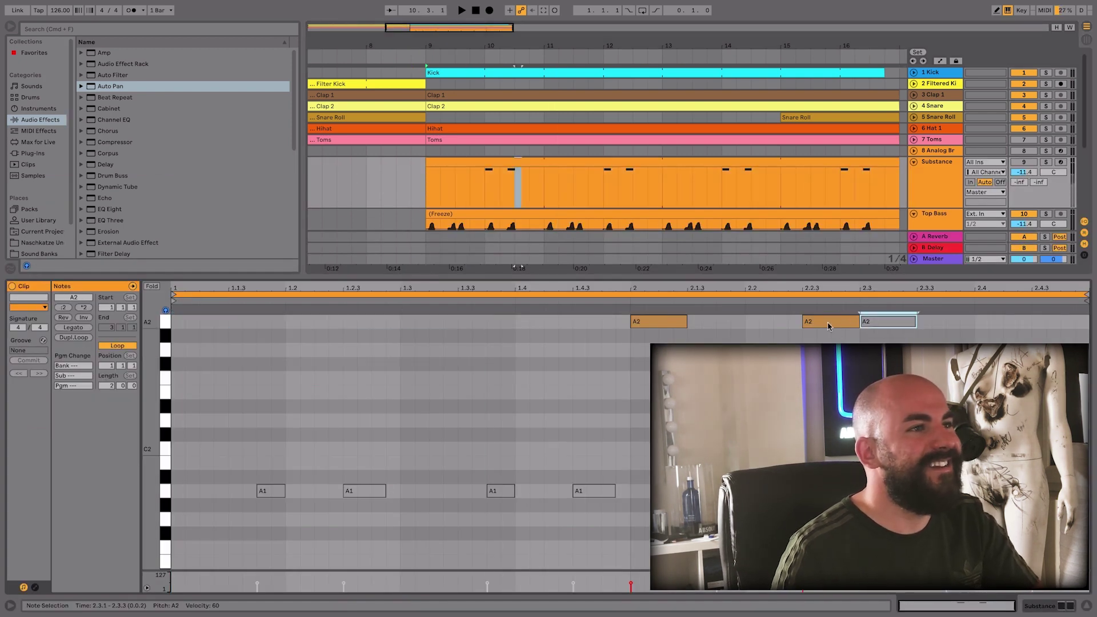
pyautogui.press('Delete')
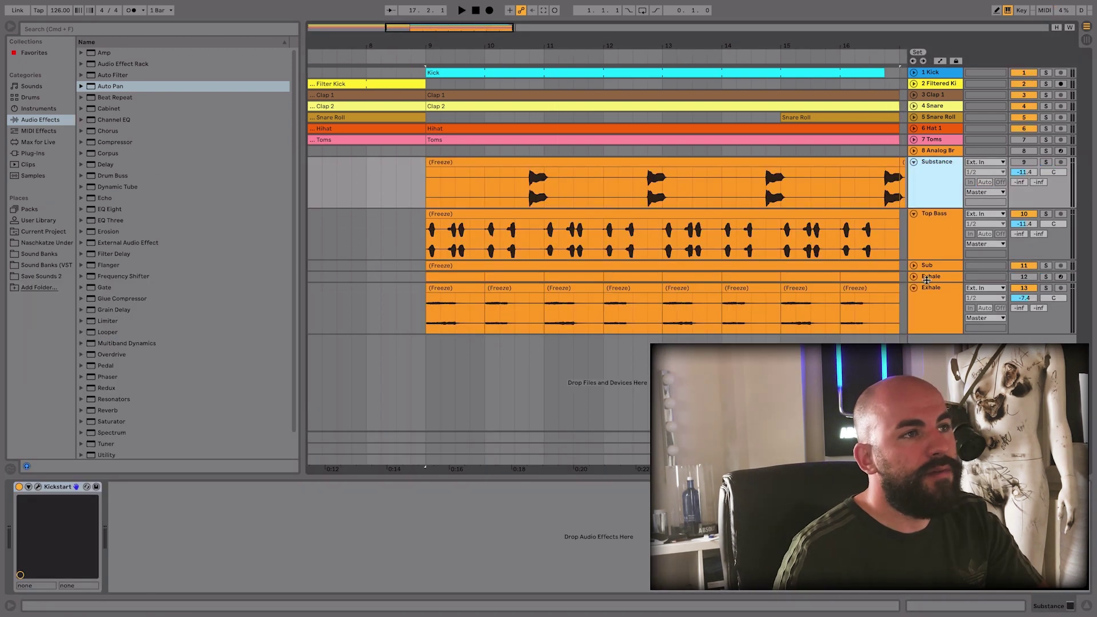
# Delete the leftover unrendered Exhale MIDI track
pyautogui.click(929, 280)
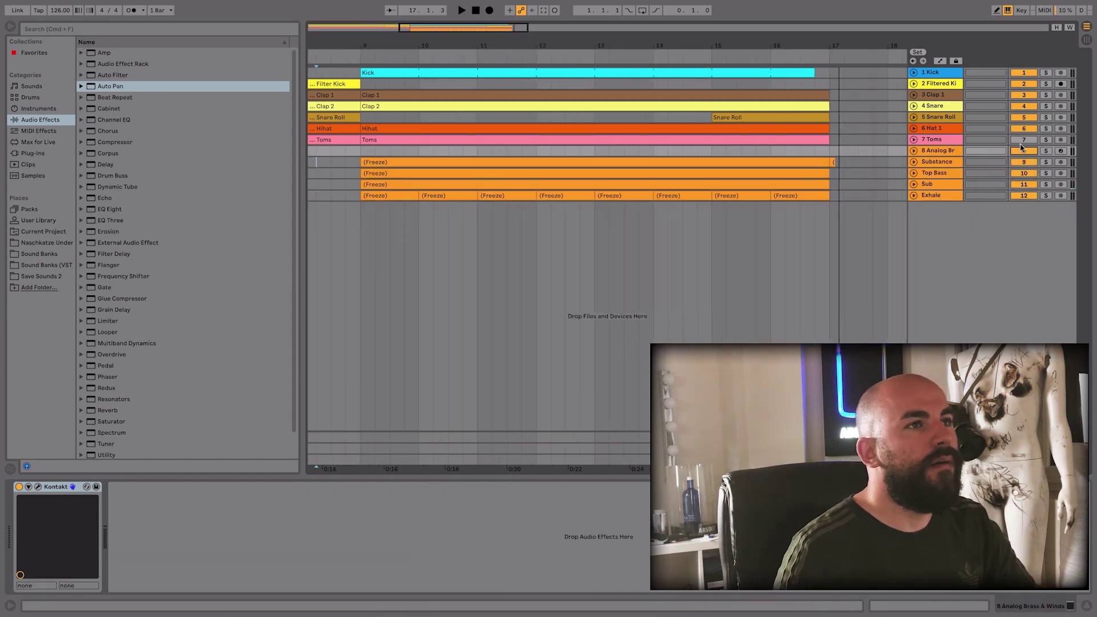
# Load the 001. Destructive Brass preset in Analog Brass and Winds and arm its track
pyautogui.click(37, 487)
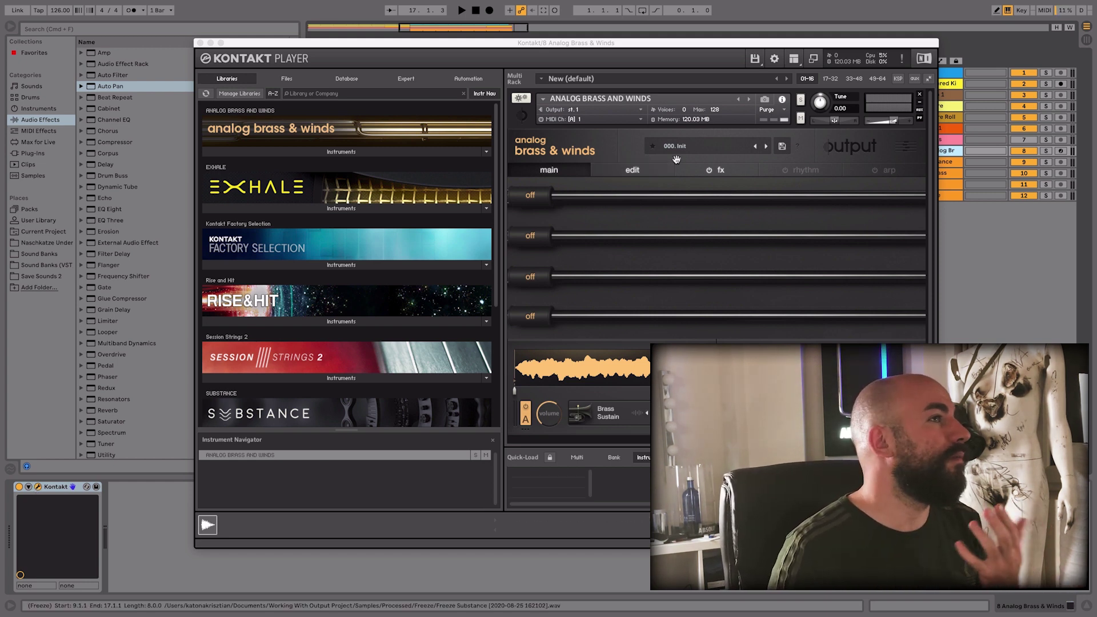
pyautogui.click(766, 146)
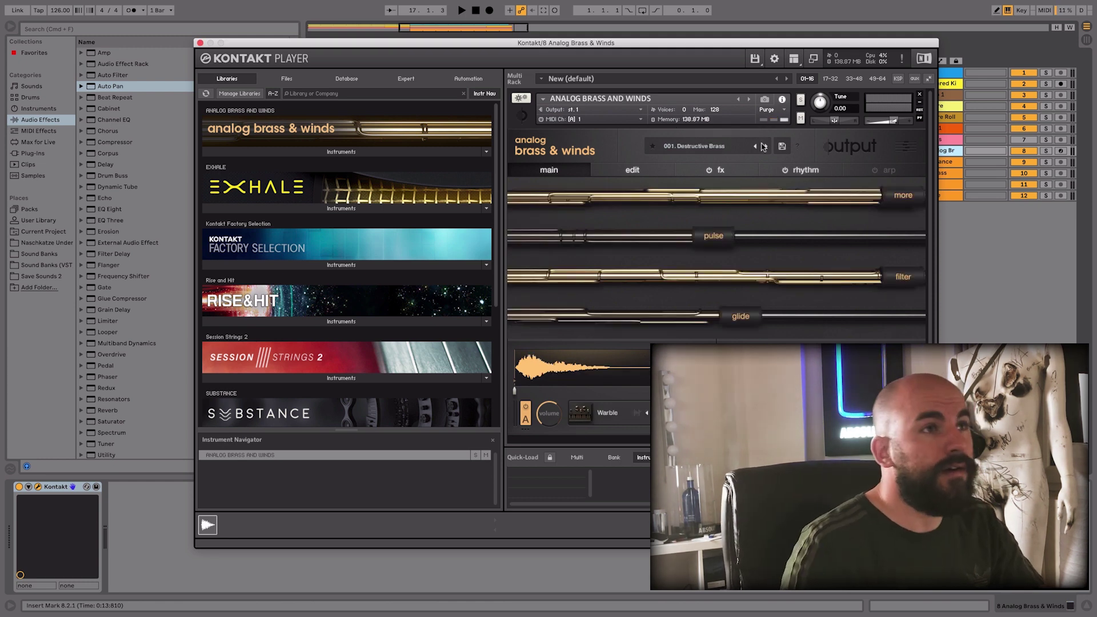
pyautogui.click(1061, 154)
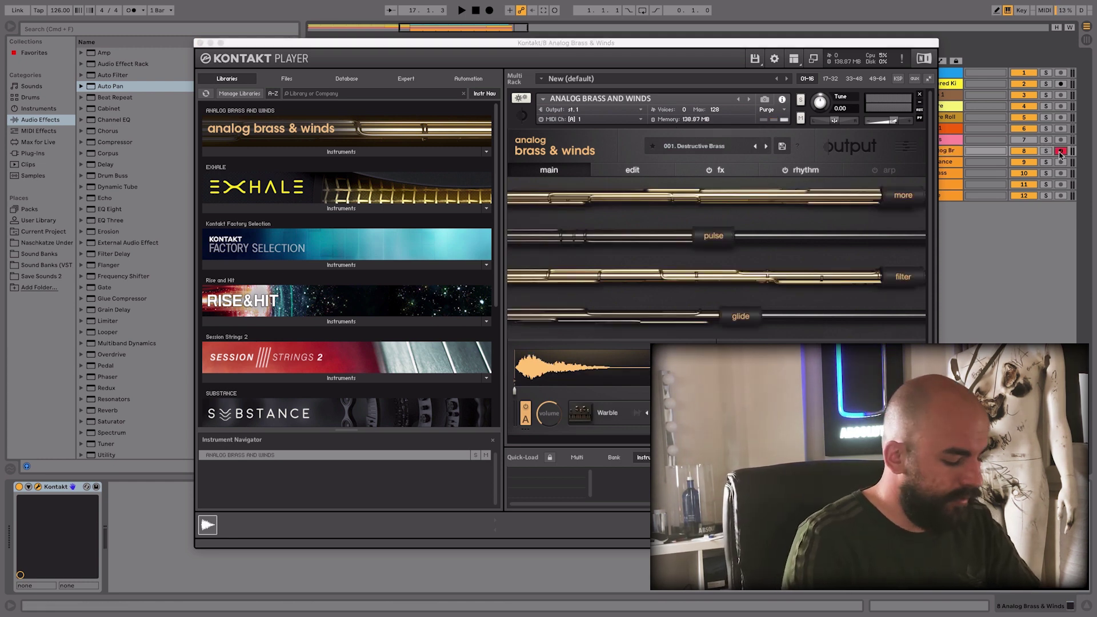
# Lower the computer keyboard's octave and audition the Destructive Brass preset with a few played notes
pyautogui.press('z')
pyautogui.press('a')
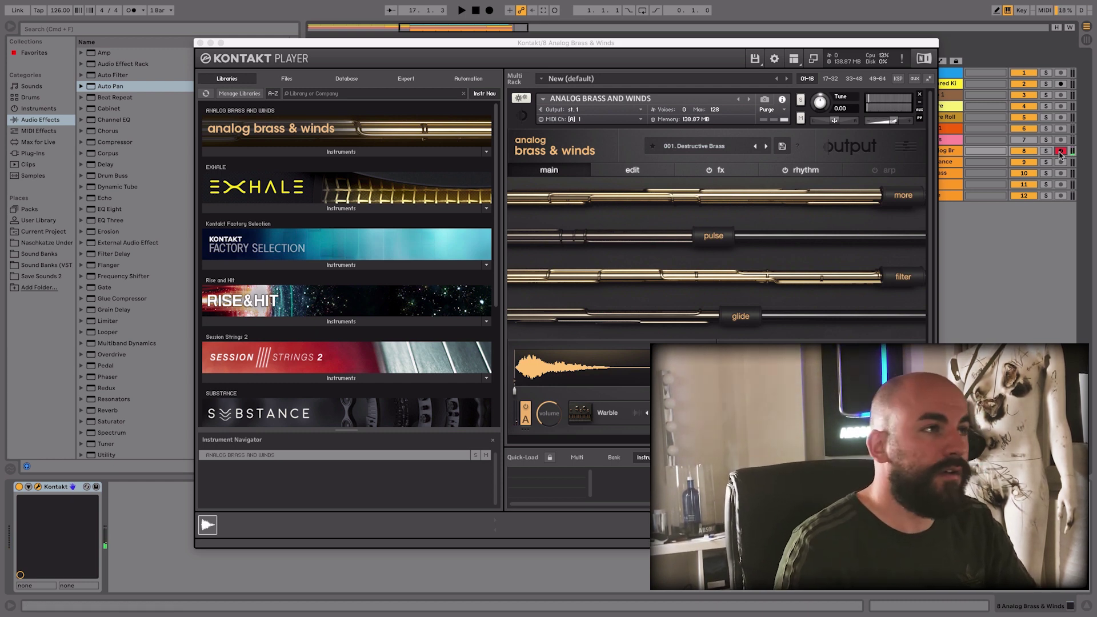
pyautogui.press('a')
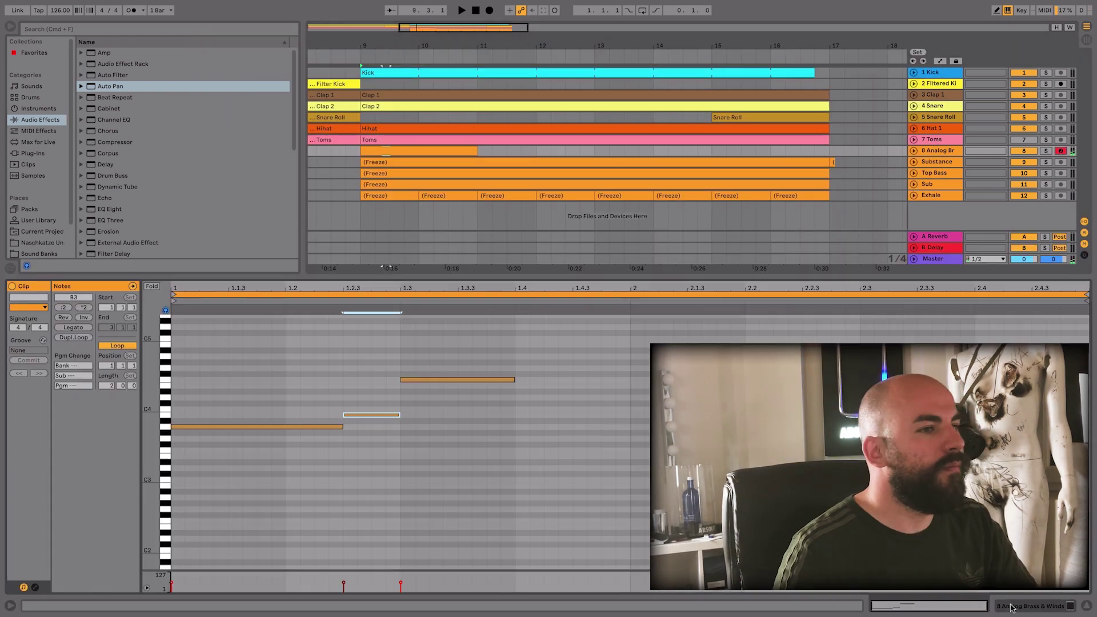
# Replace the brass track's Analog Brass and Winds preset with 240. Space Bones and close the instrument window
pyautogui.click(1013, 607)
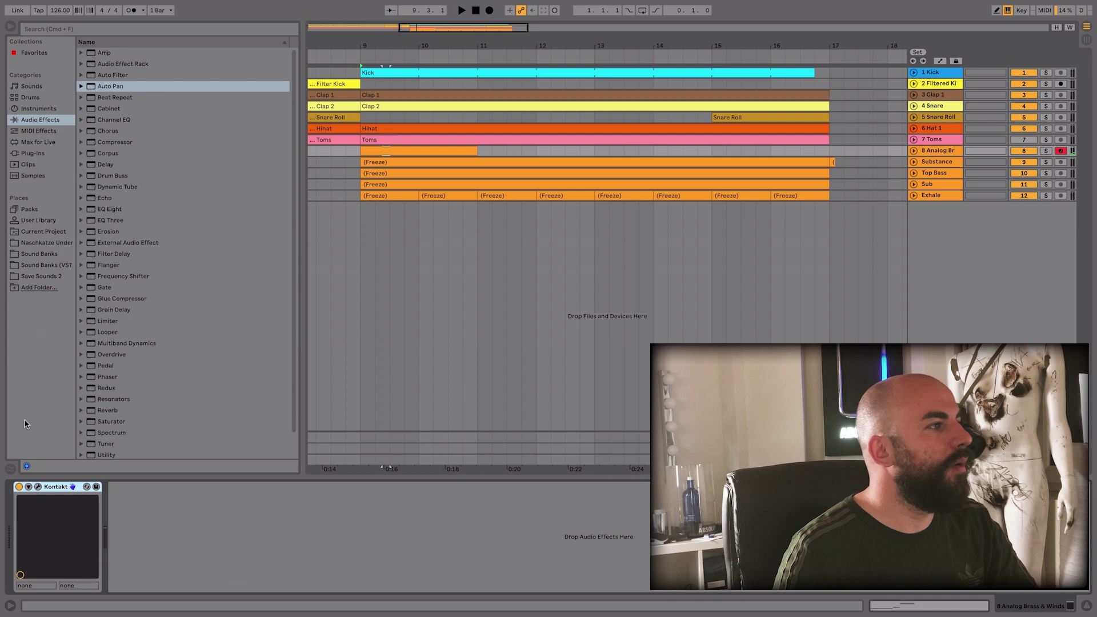
pyautogui.click(38, 487)
pyautogui.click(689, 148)
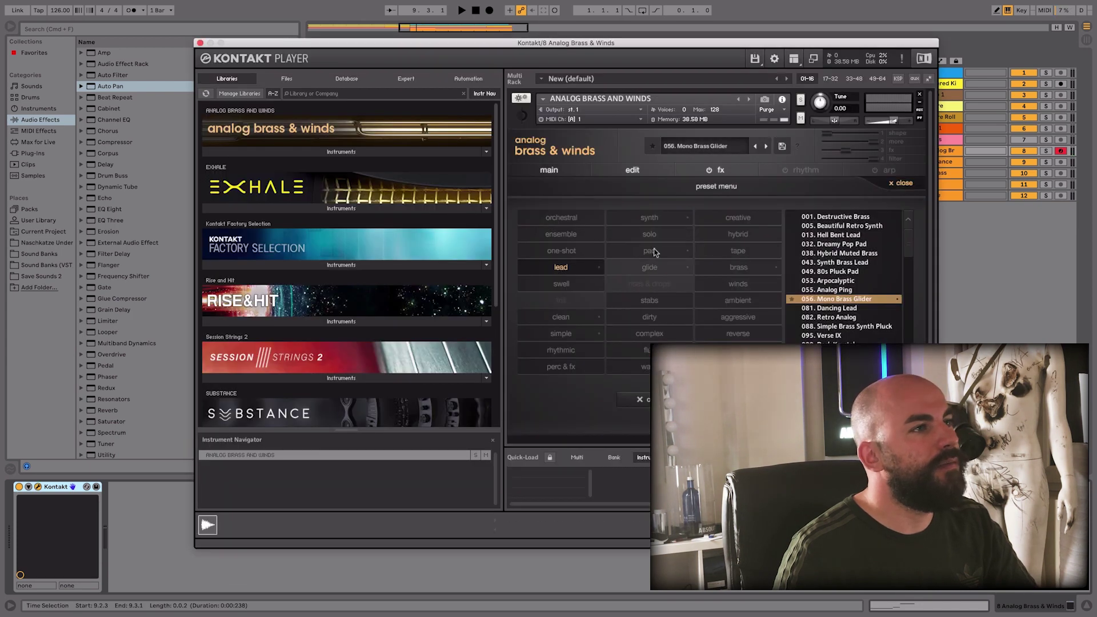
pyautogui.click(572, 267)
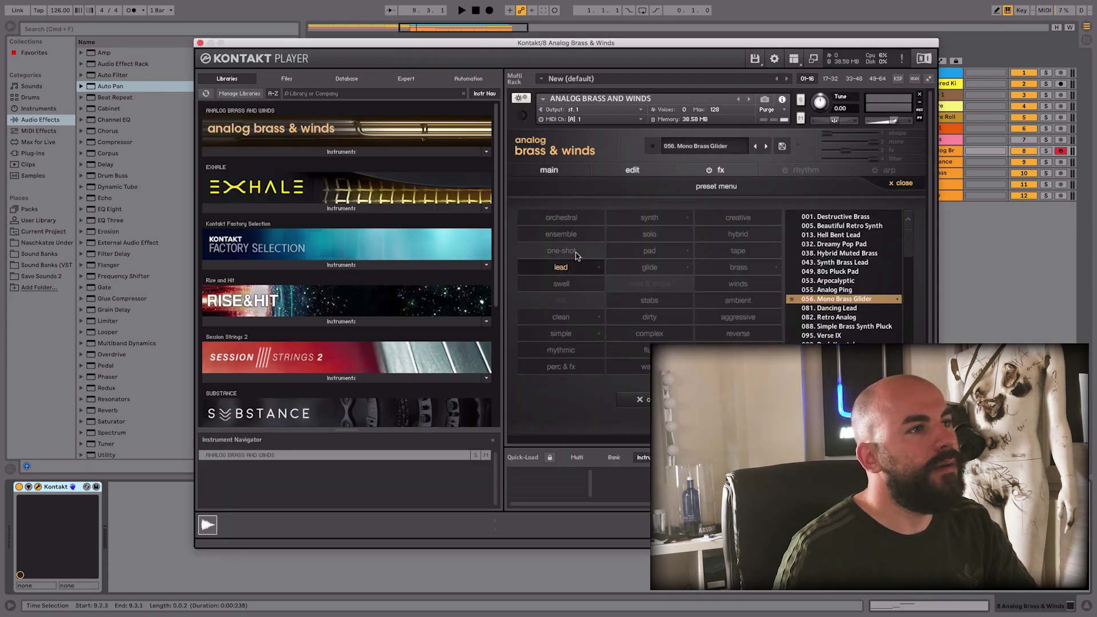
pyautogui.click(764, 147)
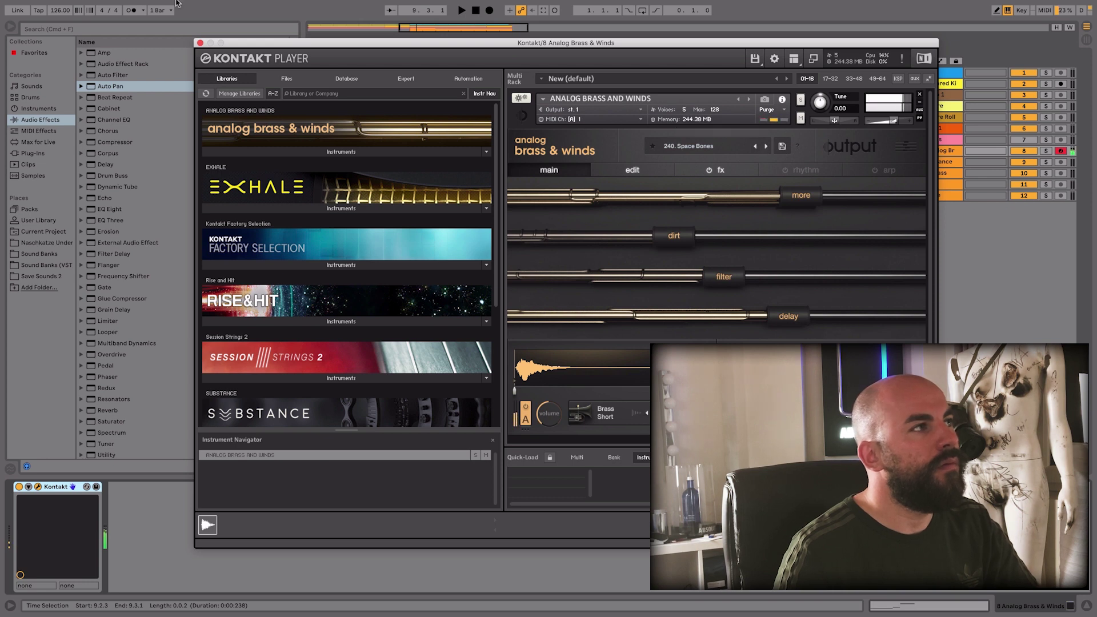
pyautogui.click(200, 43)
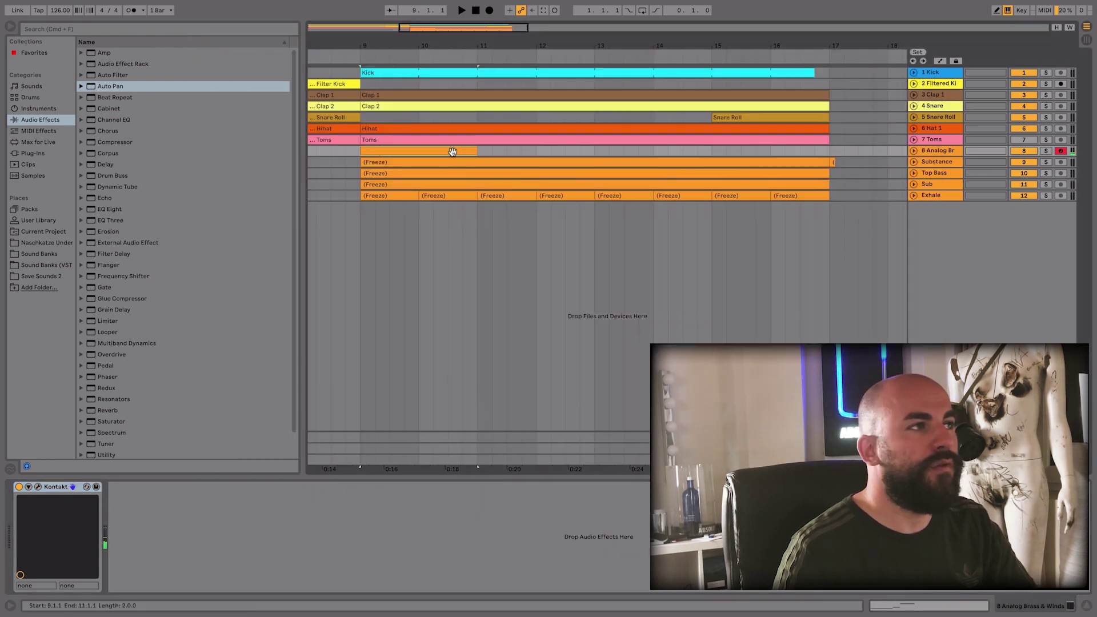
# Write short E3, C3 and B2 notes at 1.3.3, 1.4.1 and 1.4.3 in the brass clip, checking them in playback
pyautogui.click(453, 150)
pyautogui.press('Delete')
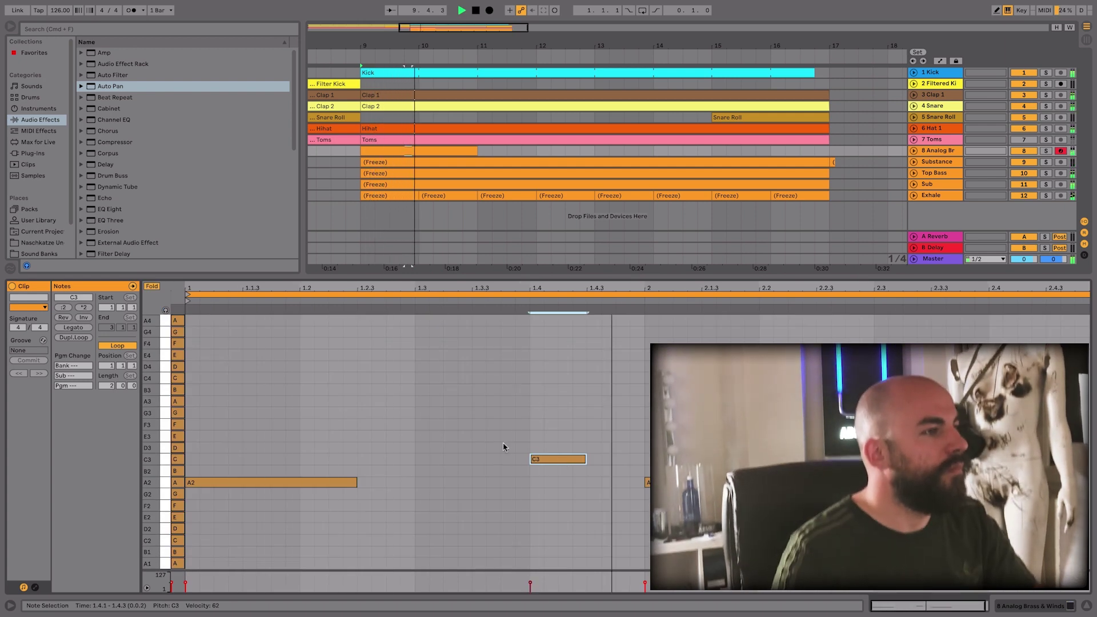
pyautogui.press('super+z')
pyautogui.press('space')
pyautogui.press('space')
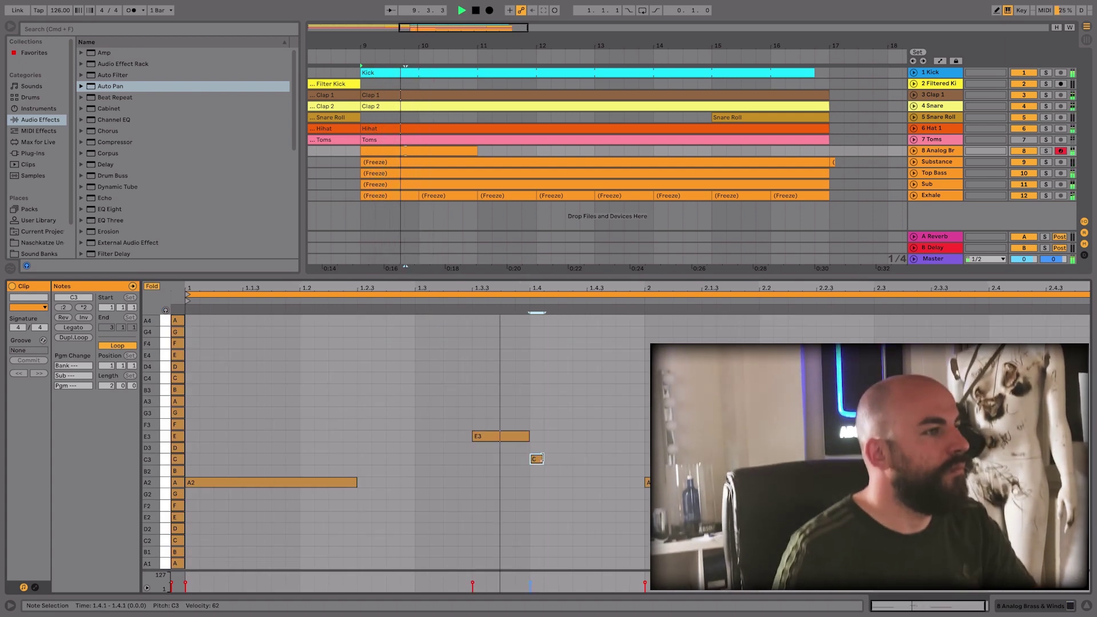
pyautogui.doubleClick(544, 459)
pyautogui.moveTo(560, 459); pyautogui.dragTo(589, 459)
pyautogui.doubleClick(618, 476)
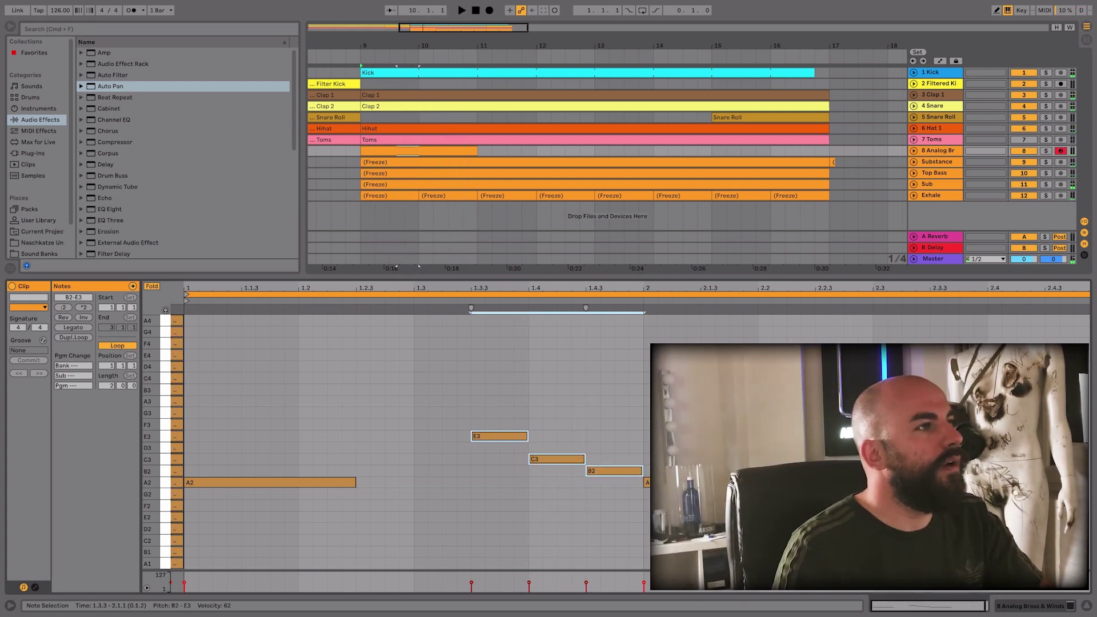
# Delete the E3, C3 and B2 notes from the first bar of the brass clip
pyautogui.press('Delete')
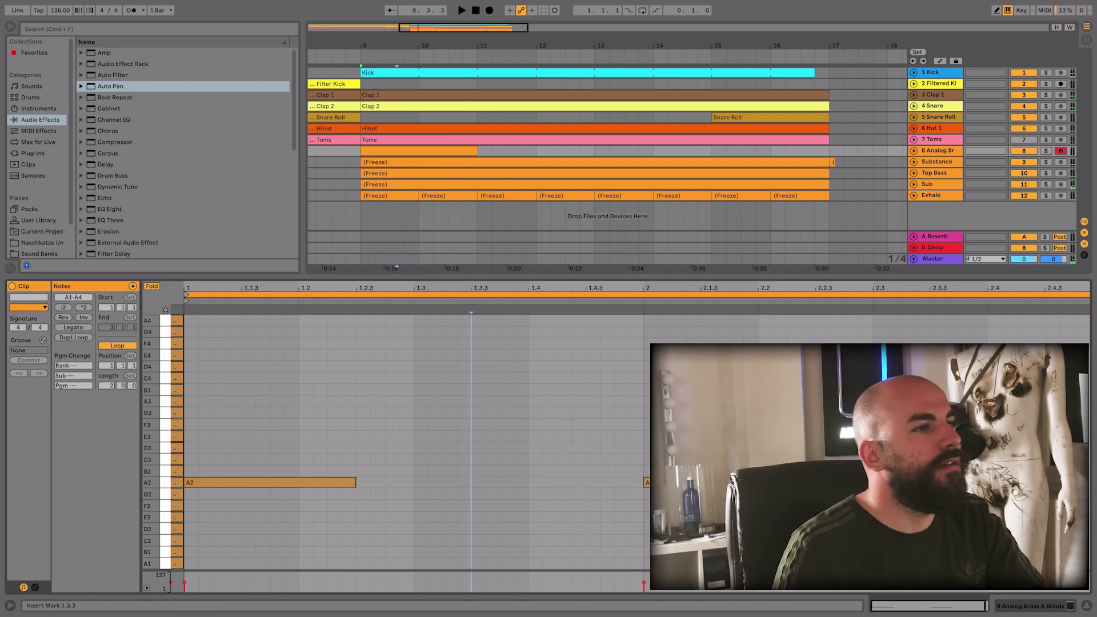
# Try to consolidate the two adjacent brass clips between bars 9 and 13 into one clip
pyautogui.keyDown('shift'); pyautogui.click(434, 151); pyautogui.keyUp('shift')
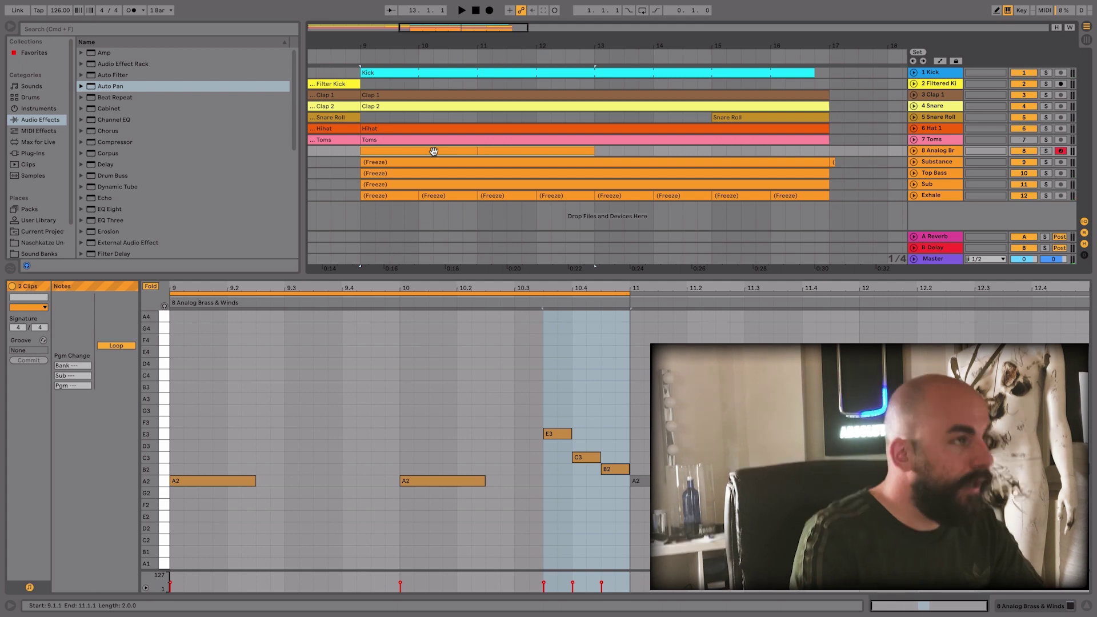
pyautogui.press('super+j')
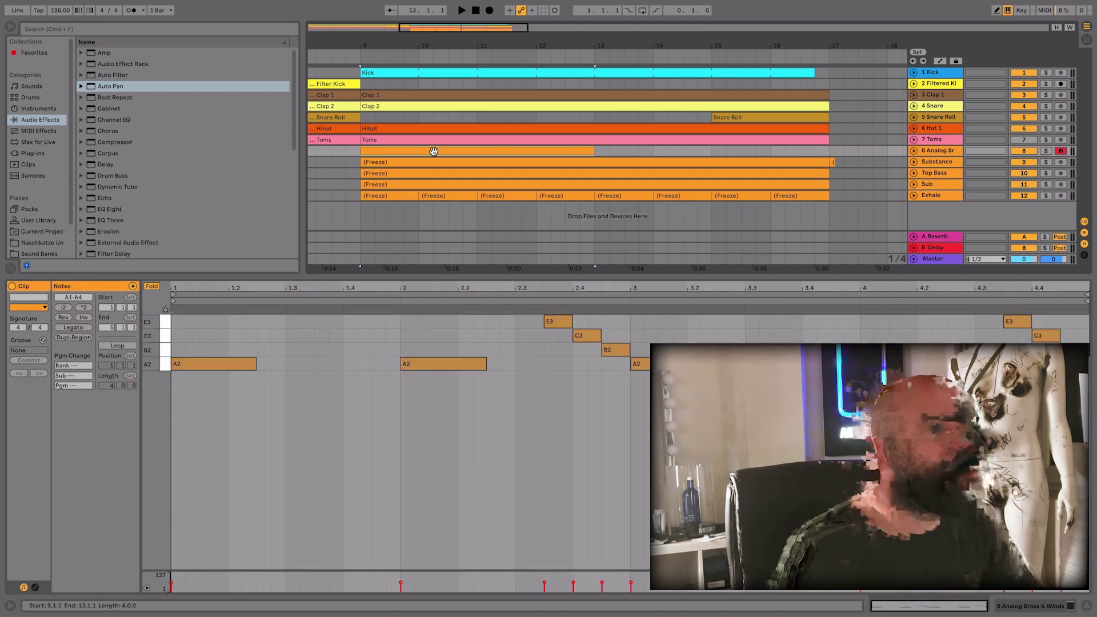
pyautogui.press('super+z')
# Play back the brass clip and lengthen the short A2 note before bar 3 so it starts at 2.4.3
pyautogui.click(473, 151)
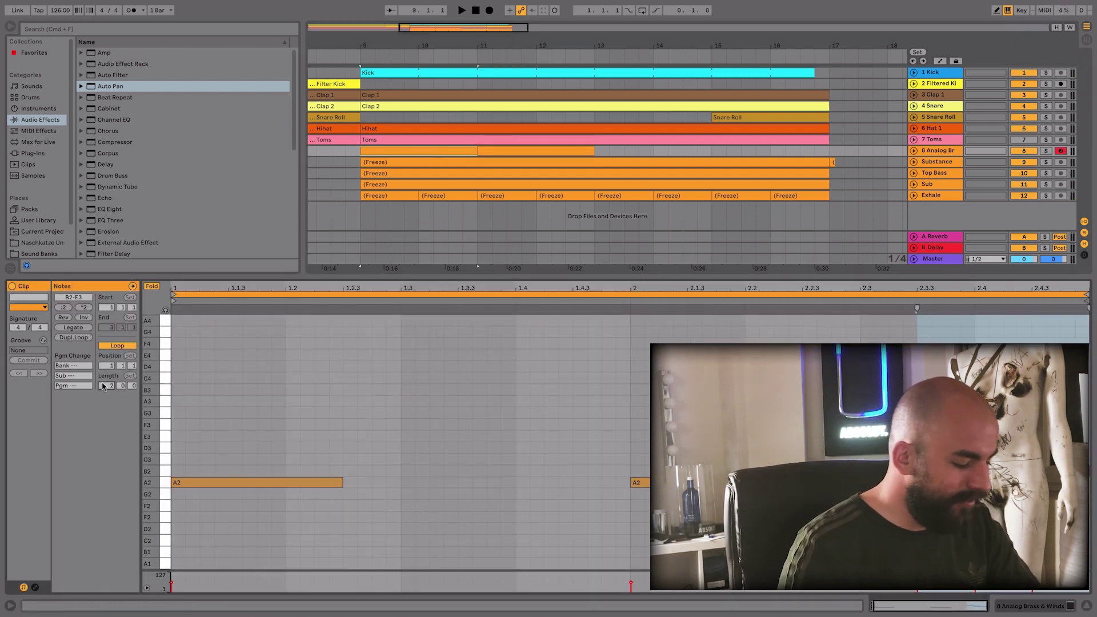
pyautogui.press('space')
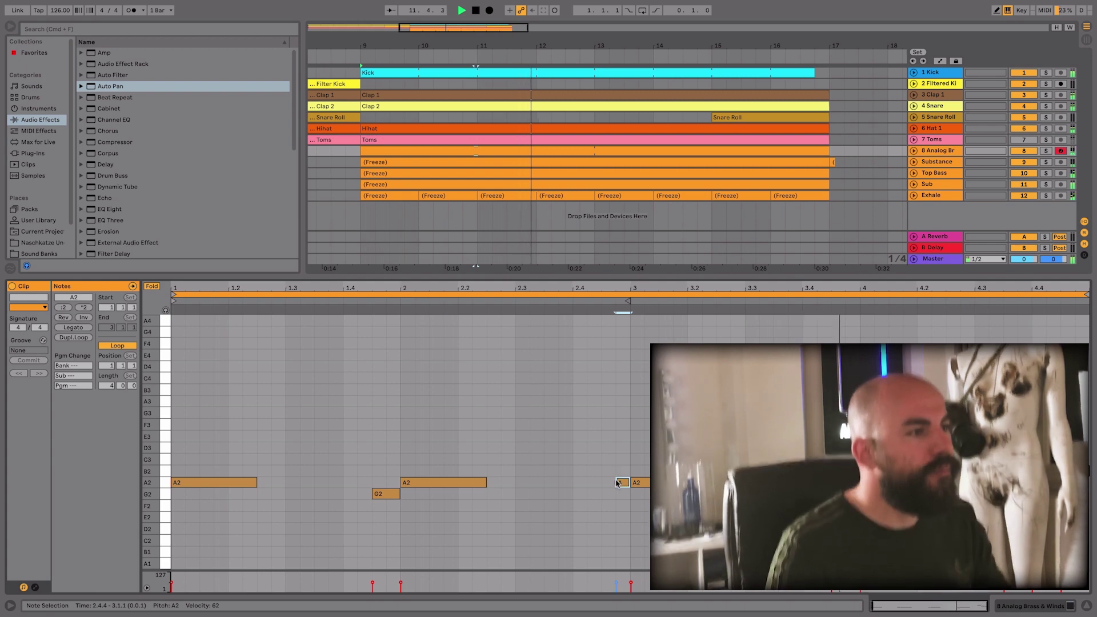
pyautogui.moveTo(618, 483); pyautogui.dragTo(603, 483)
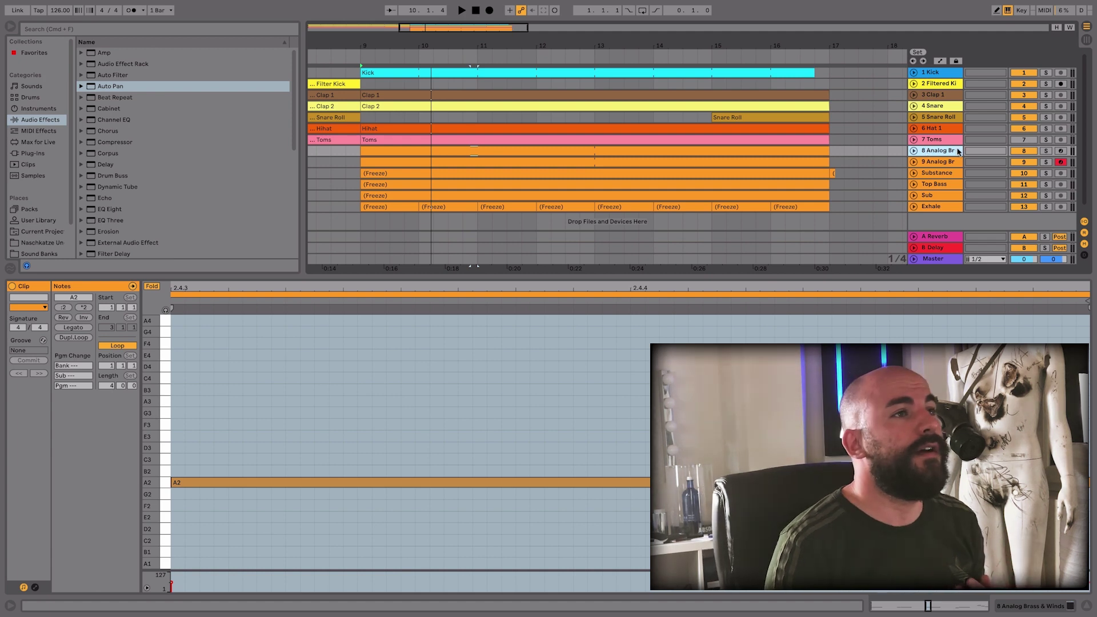
# Solo the duplicated brass track and step its Analog Brass and Winds presets from 256. Smell of Fear to 258. Detonate
pyautogui.click(1045, 162)
pyautogui.click(942, 158)
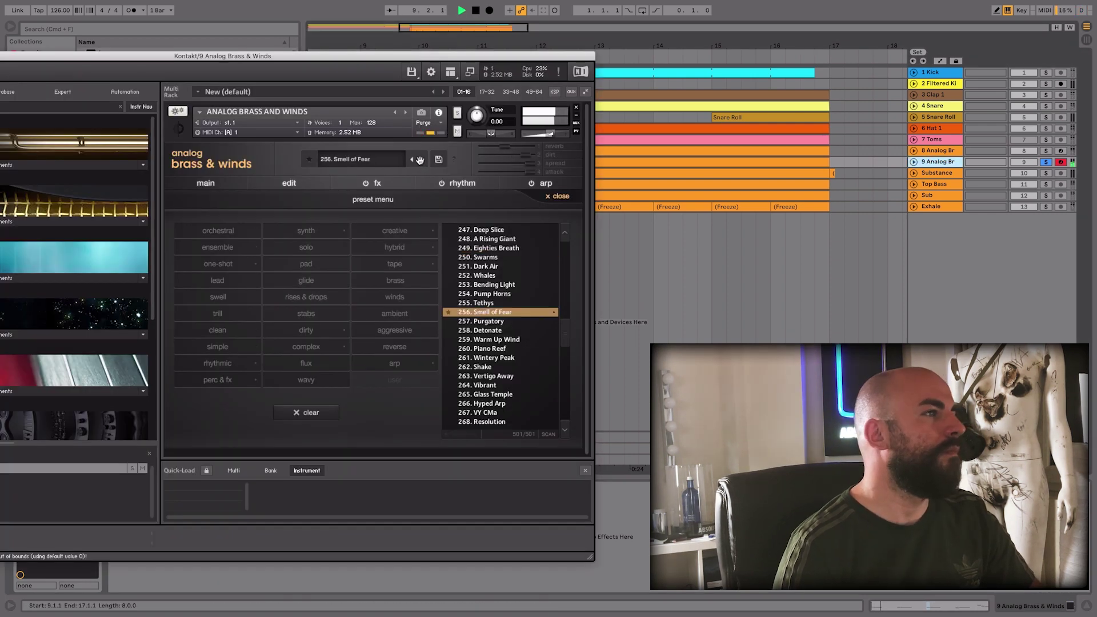
pyautogui.click(420, 160)
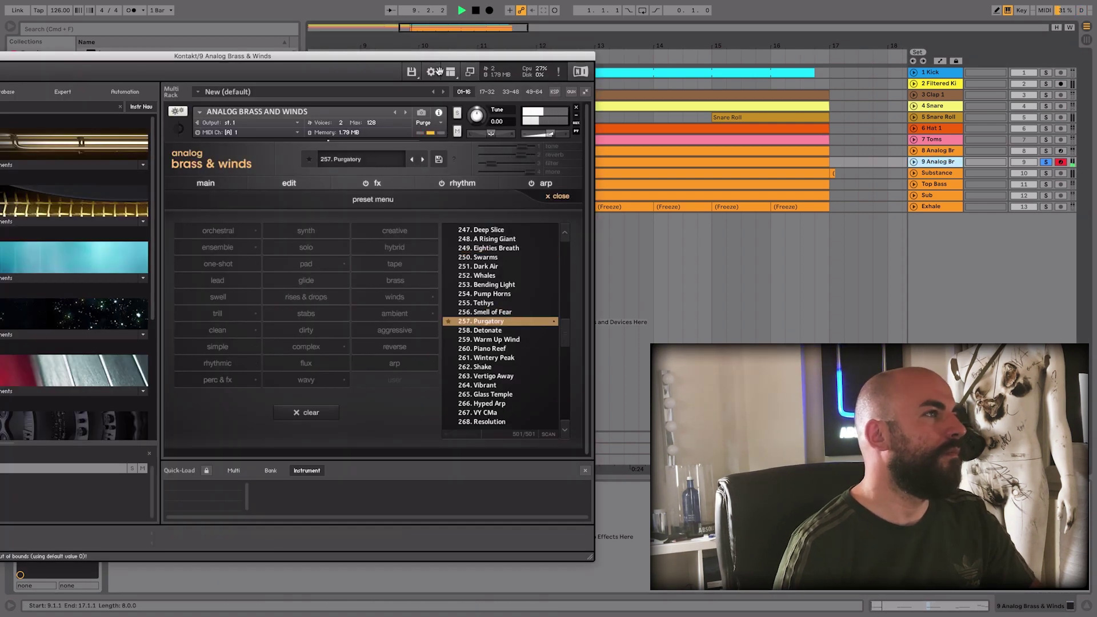
pyautogui.moveTo(432, 57); pyautogui.dragTo(305, 56)
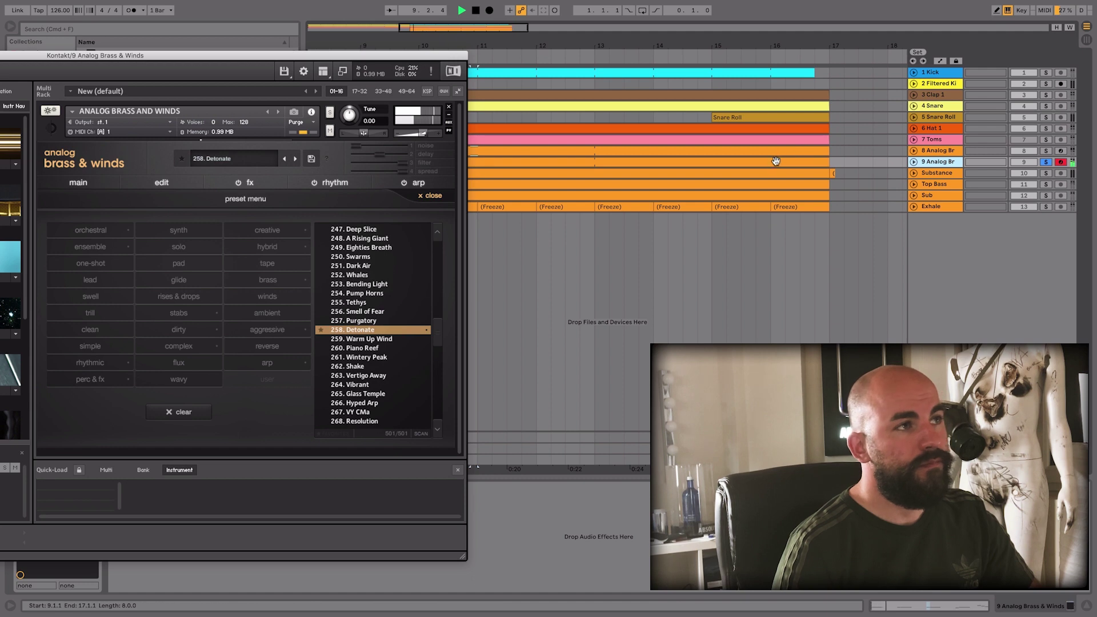
# Open the duplicated brass track's clip, load the 053. Arpocalyptic preset from the aggressive category, and close the instrument window
pyautogui.click(774, 161)
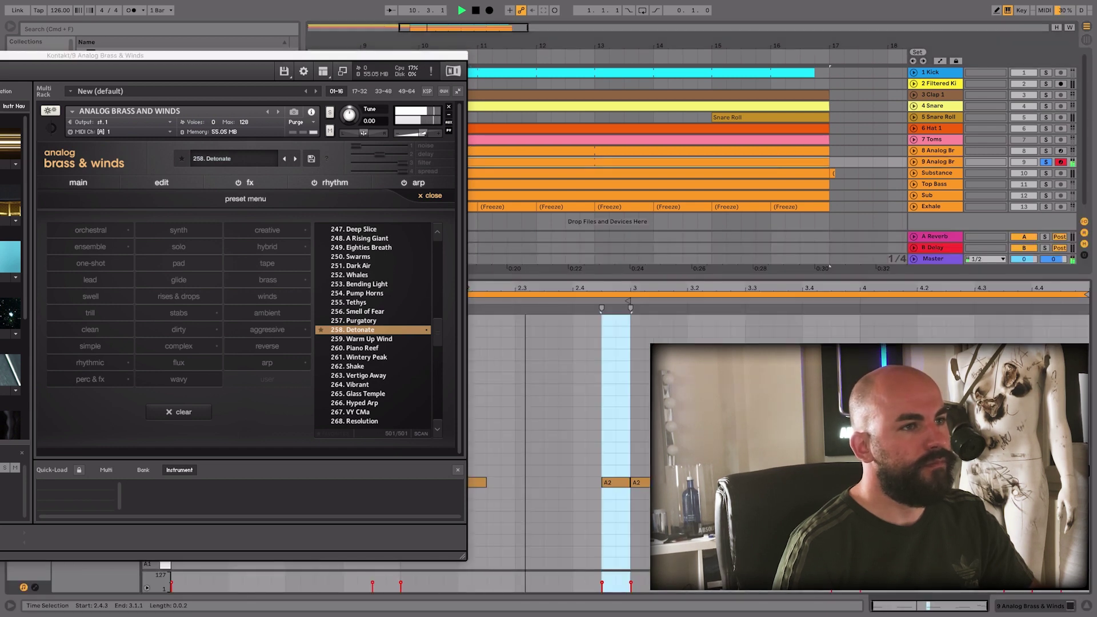
pyautogui.click(519, 312)
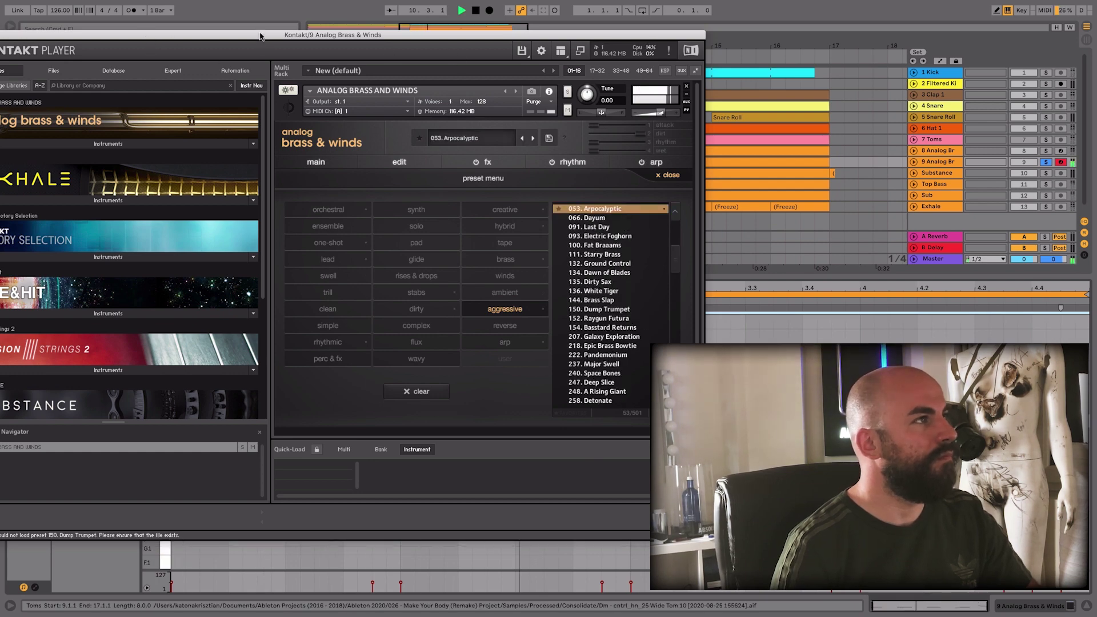
pyautogui.moveTo(261, 36); pyautogui.dragTo(559, 53)
pyautogui.click(263, 52)
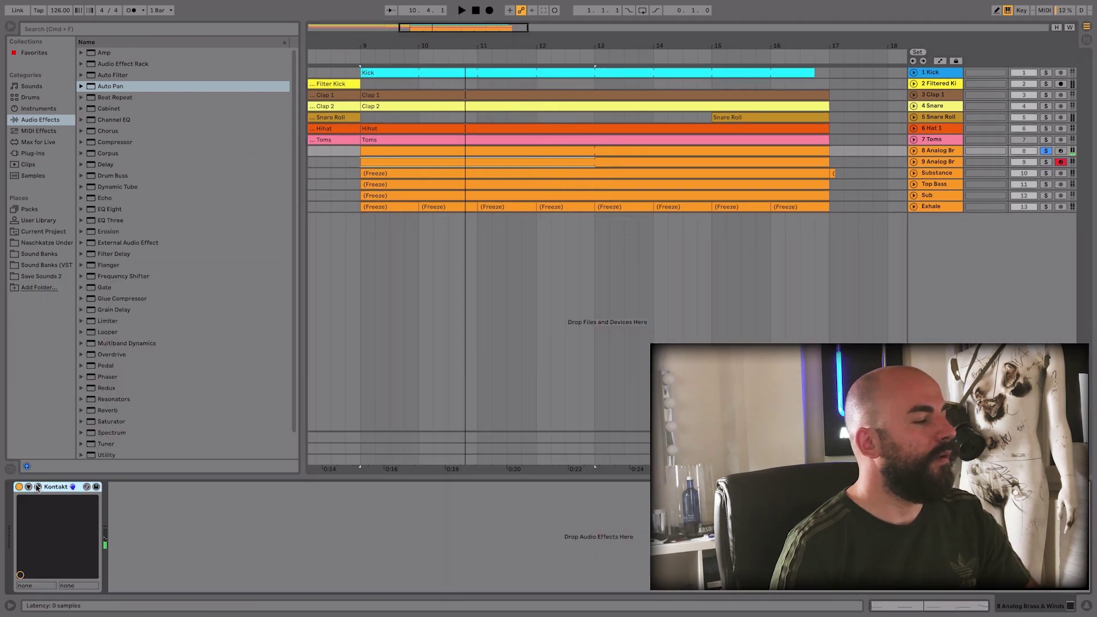
# Try orchestral lead presets on the first brass track, including Pan Flute Epidemic, Ancient Flute, Leaders Horn and Skyline Brass
pyautogui.click(38, 487)
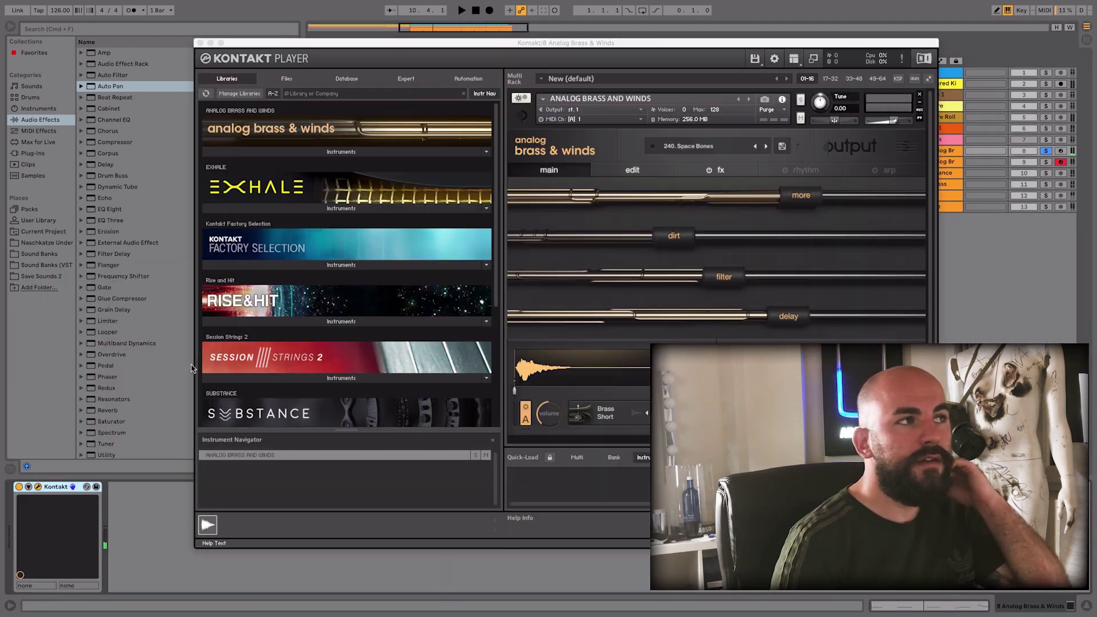
pyautogui.click(198, 44)
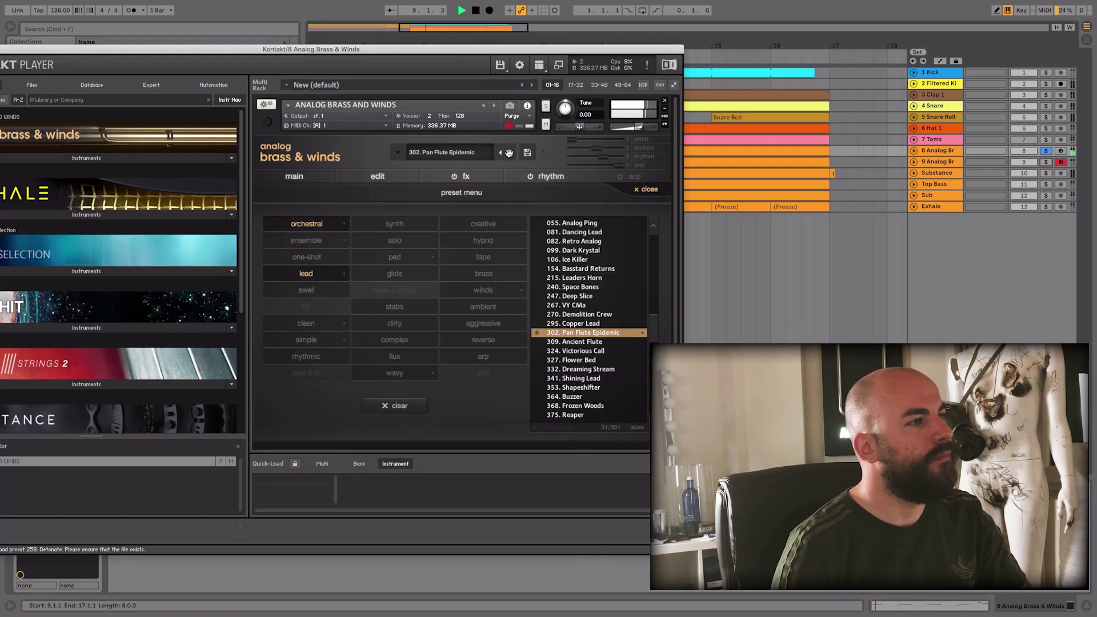
pyautogui.click(508, 153)
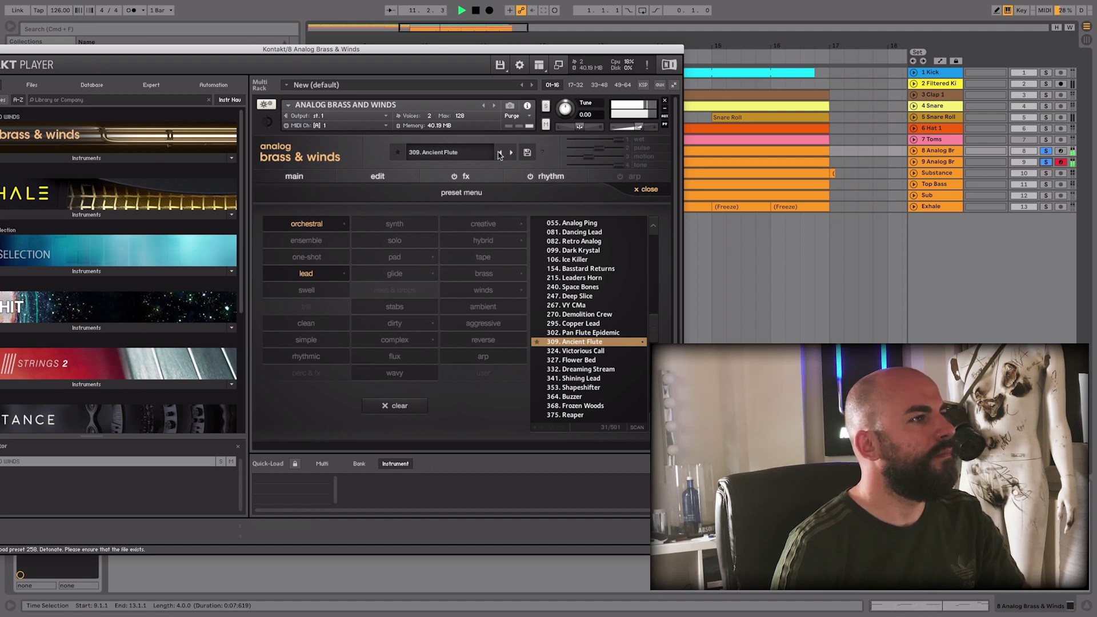
pyautogui.click(583, 277)
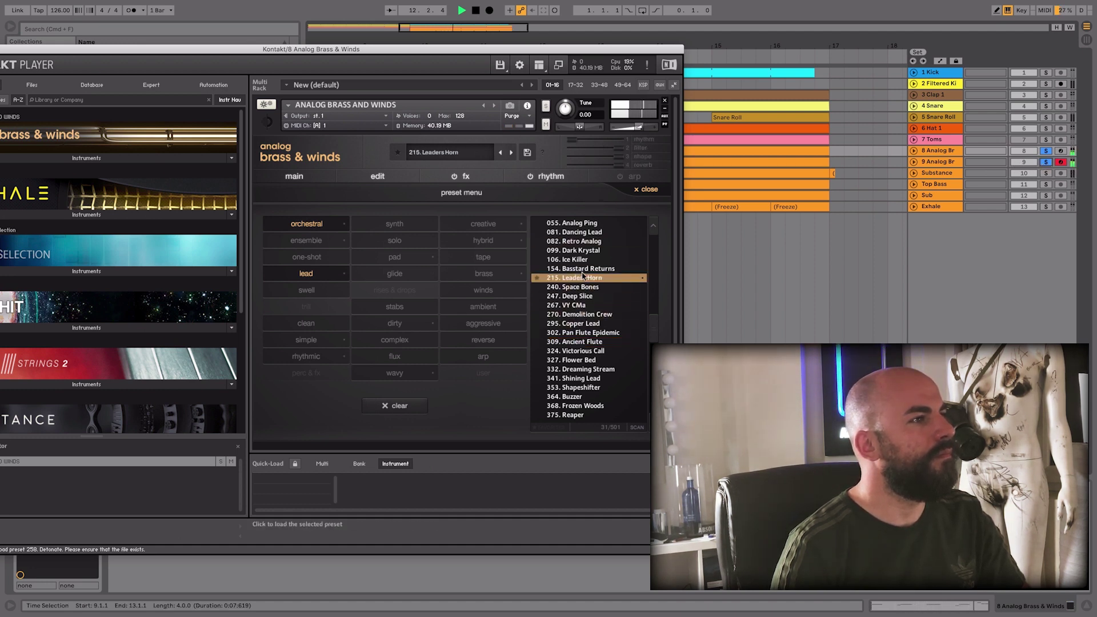
pyautogui.click(581, 361)
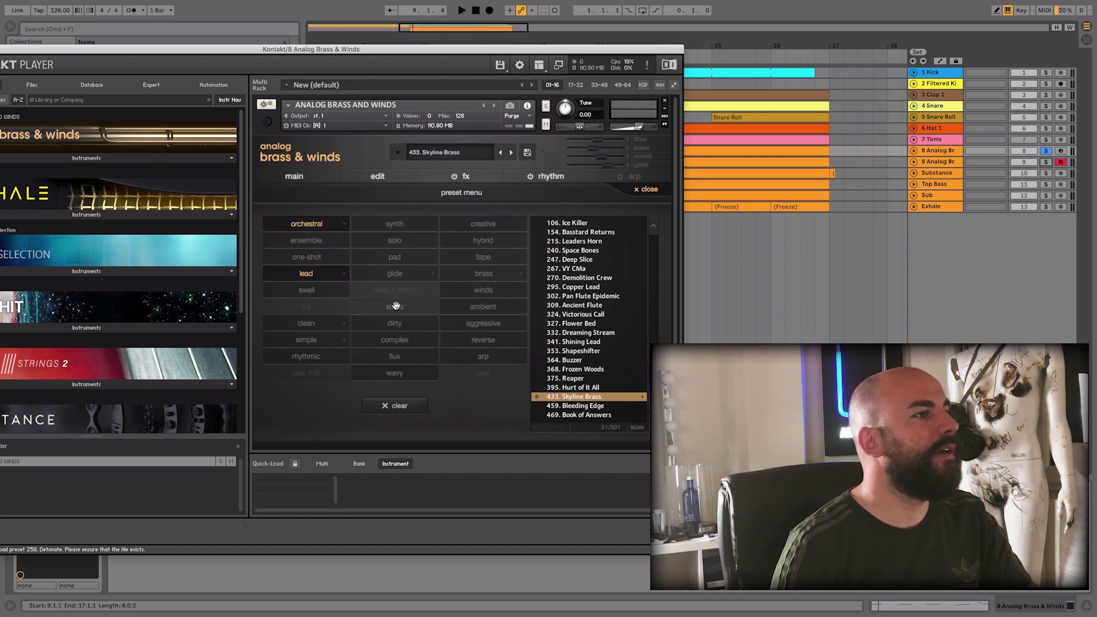
# Step past Dayum and Last Day to the 135. Dirty Sax preset on the first brass track and close its instrument window
pyautogui.click(395, 306)
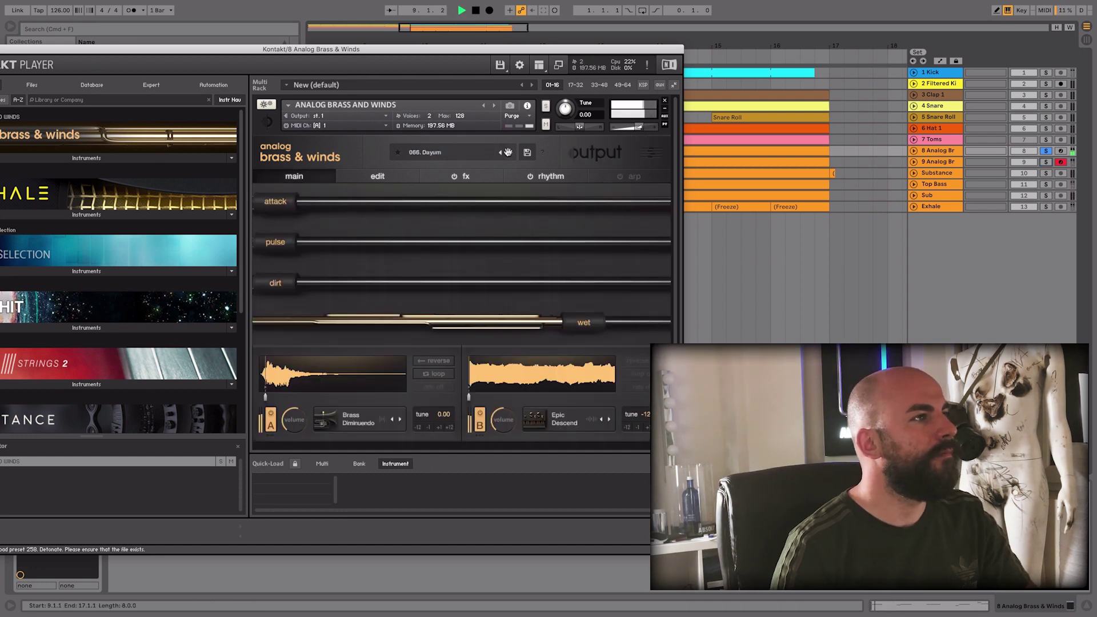
pyautogui.click(509, 152)
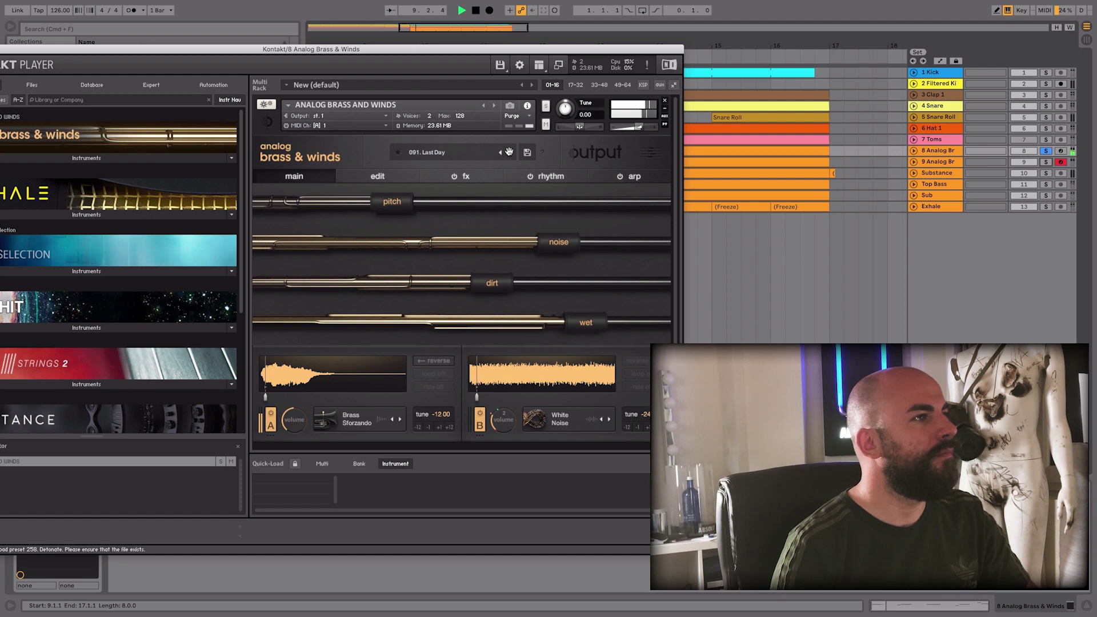
pyautogui.click(509, 152)
pyautogui.click(509, 152)
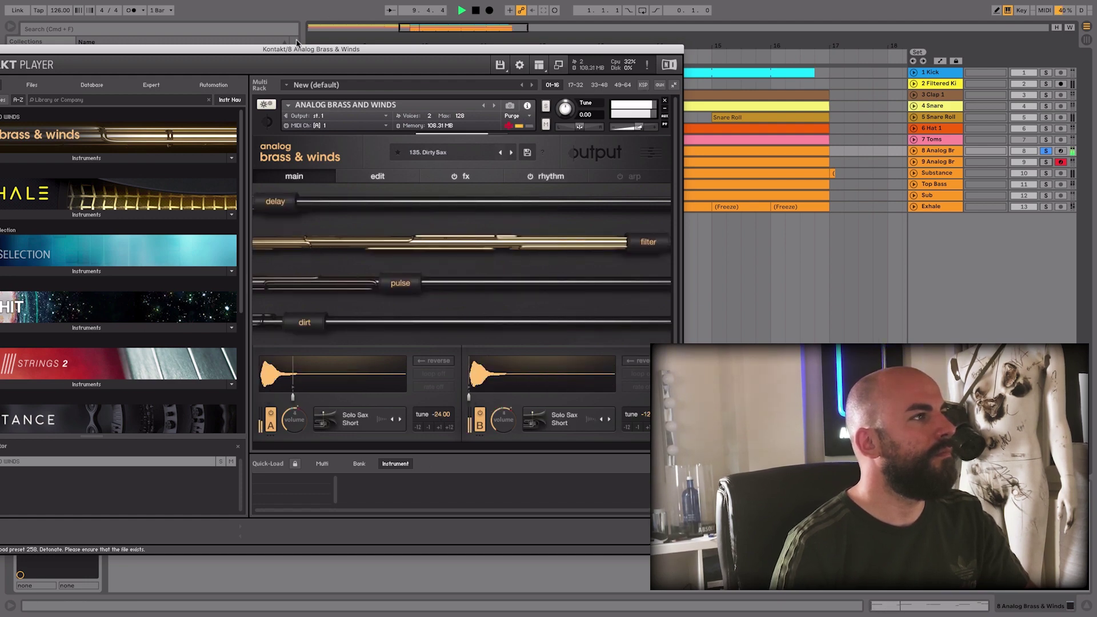
pyautogui.moveTo(294, 51); pyautogui.dragTo(615, 59)
pyautogui.press('space')
pyautogui.click(265, 56)
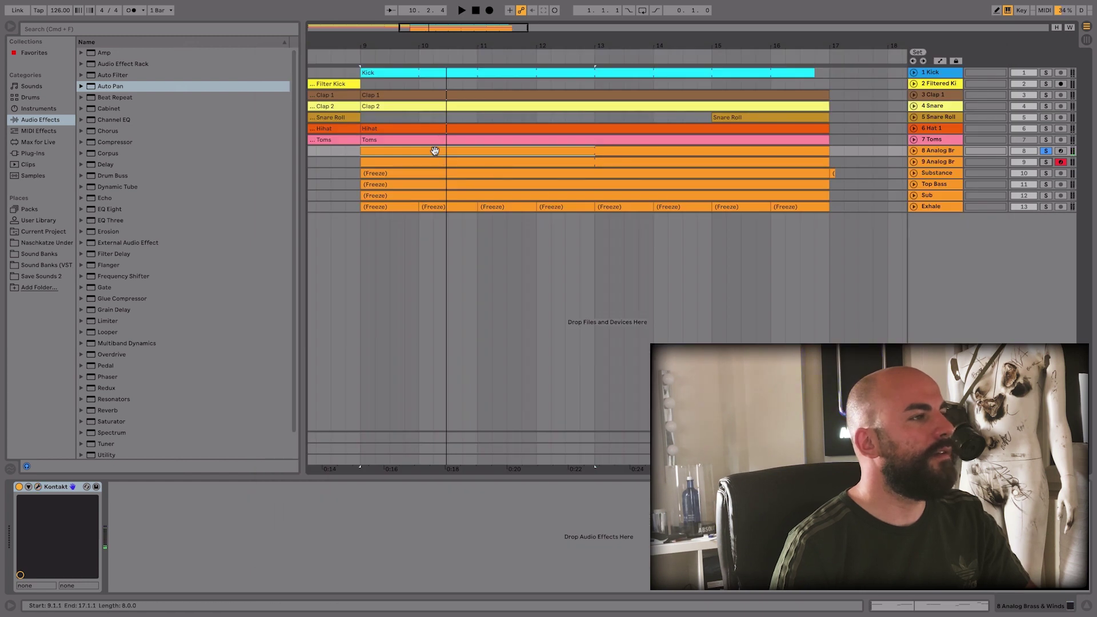
# Open the first brass track's clip for note editing and play back the arrangement
pyautogui.doubleClick(435, 151)
pyautogui.press('space')
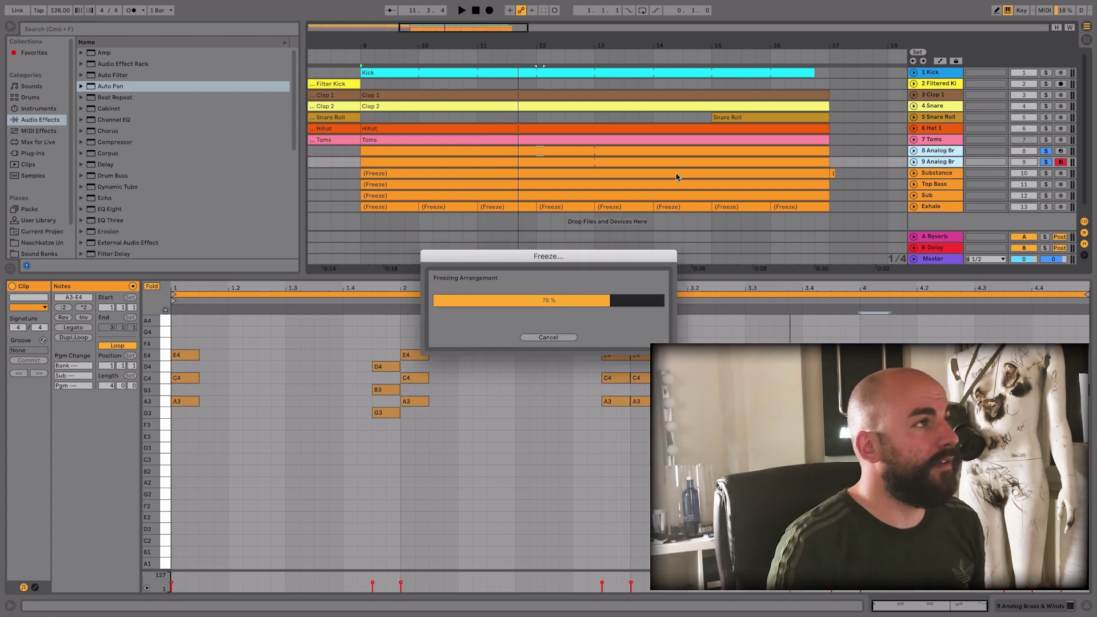
# View the Mac's system overview while the brass tracks freeze, and close it again
pyautogui.click(15, 6)
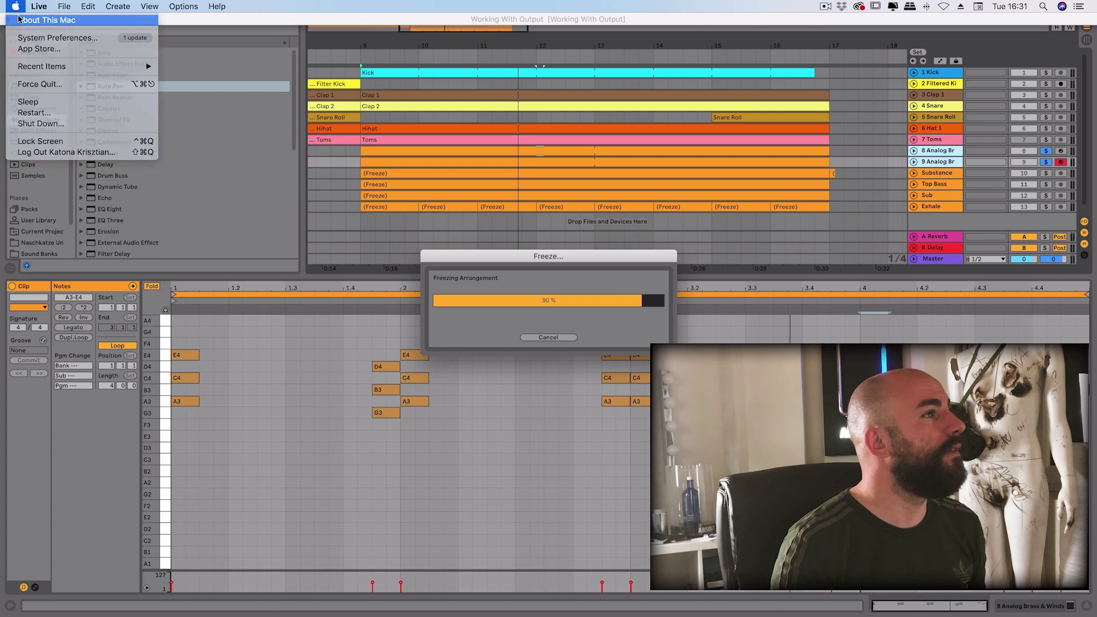
pyautogui.click(18, 17)
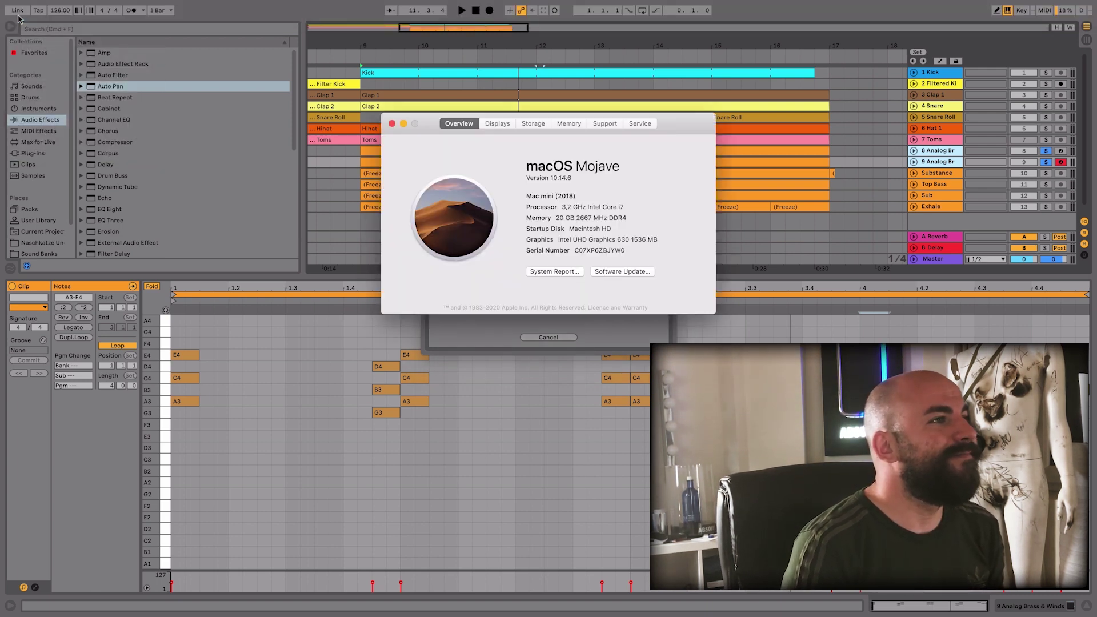
pyautogui.click(392, 124)
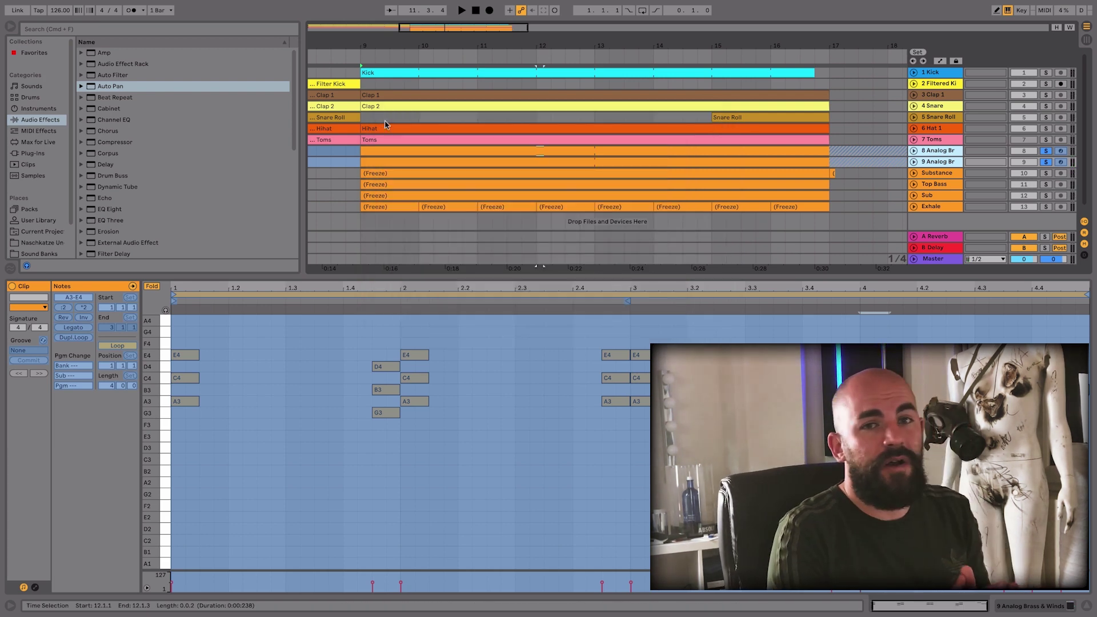
# Play back the arrangement from bar 9 and take the two Analog Brass tracks out of solo
pyautogui.click(360, 161)
pyautogui.press('space')
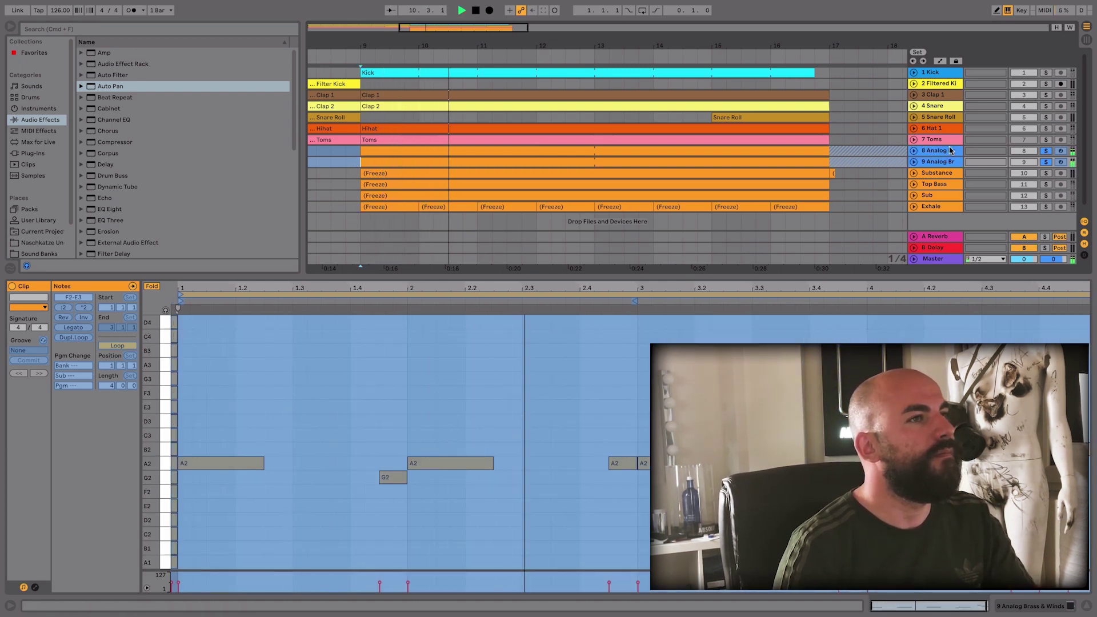
pyautogui.scroll(-1, 932, 147)
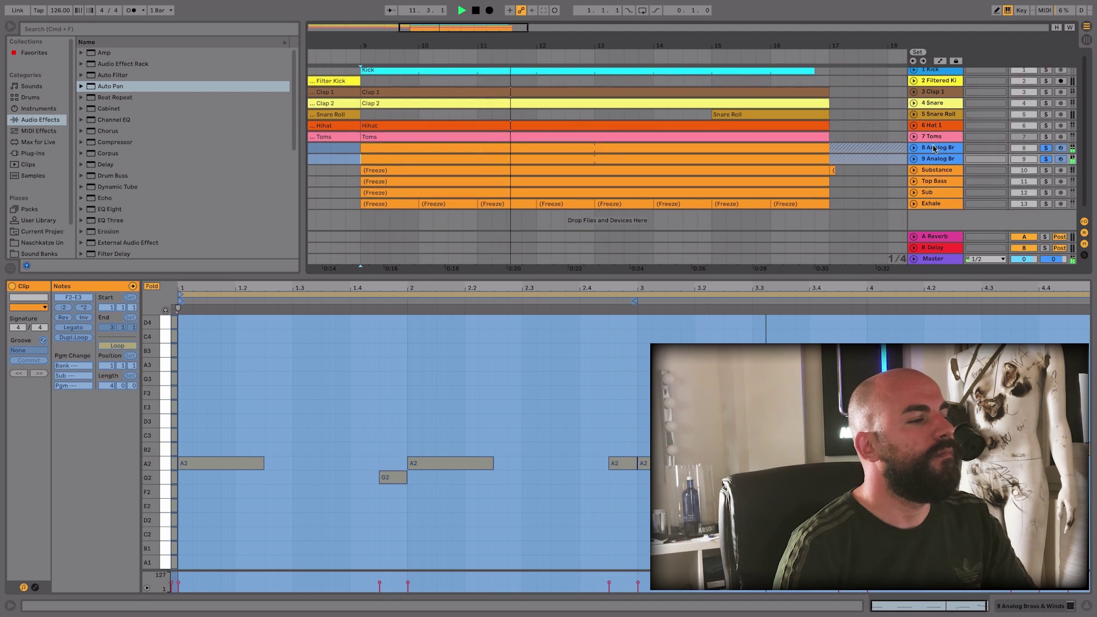
pyautogui.click(1045, 148)
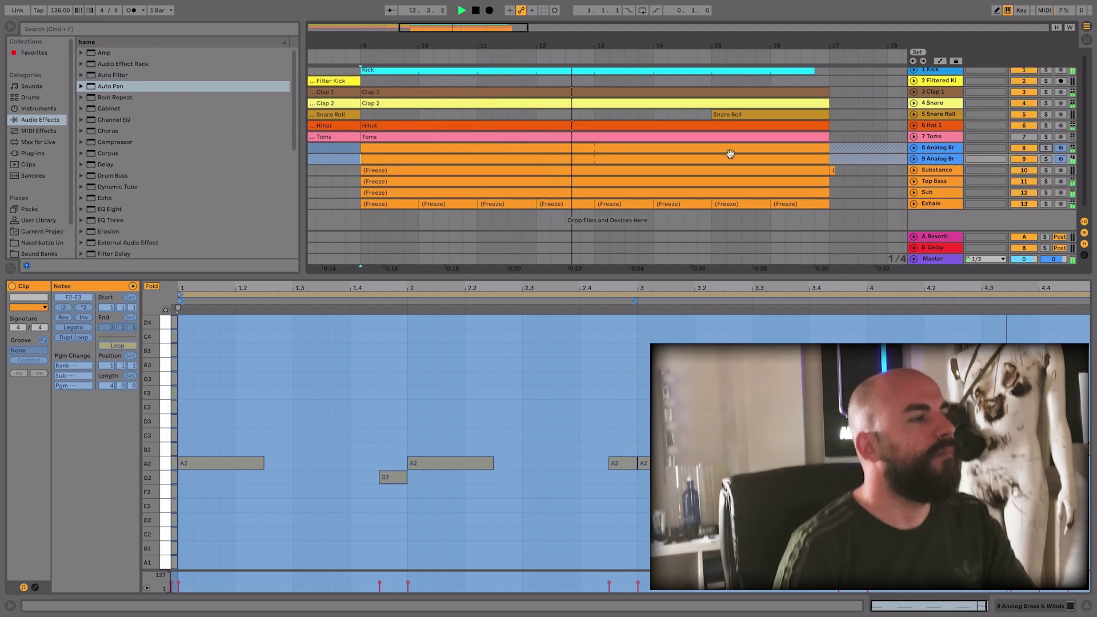
pyautogui.moveTo(498, 46); pyautogui.dragTo(548, 44)
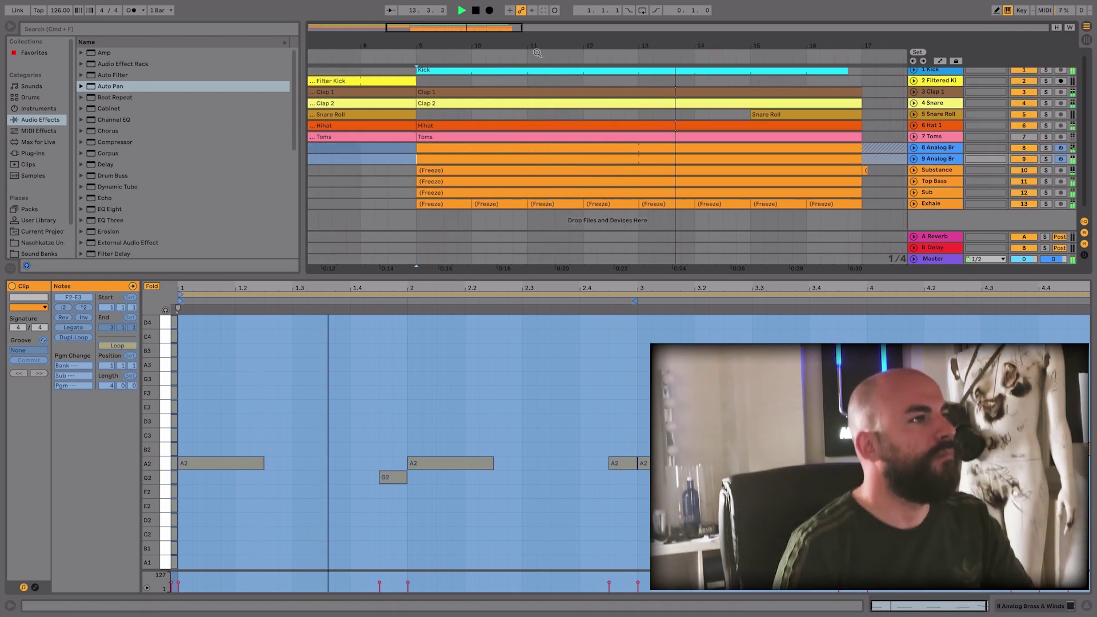
# Flatten the two frozen Analog Brass tracks to audio
pyautogui.click(922, 148)
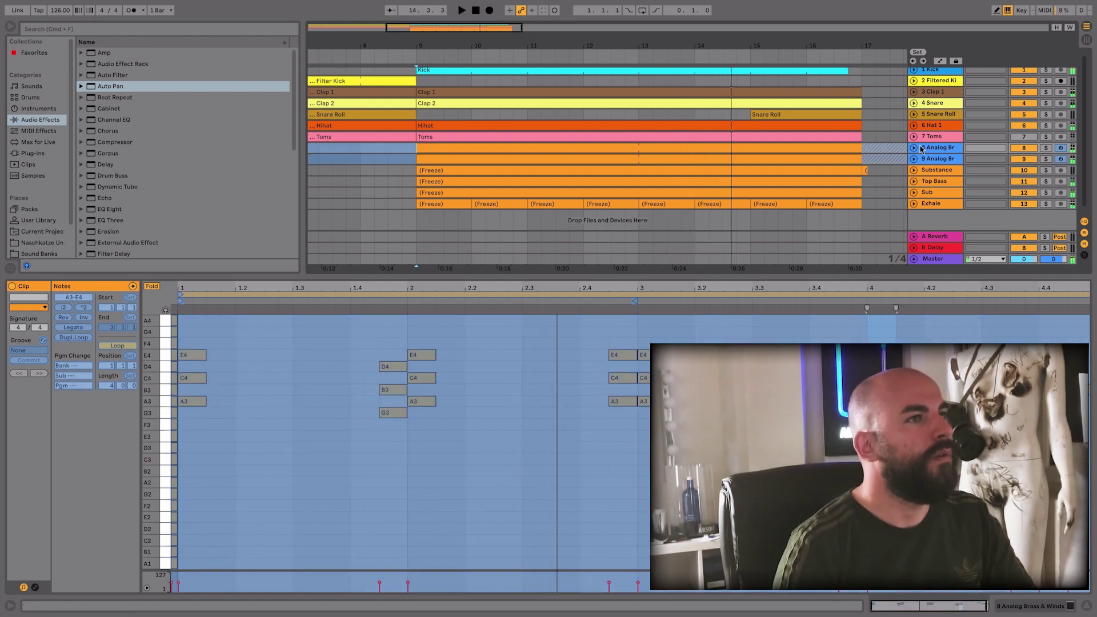
pyautogui.rightClick(928, 158)
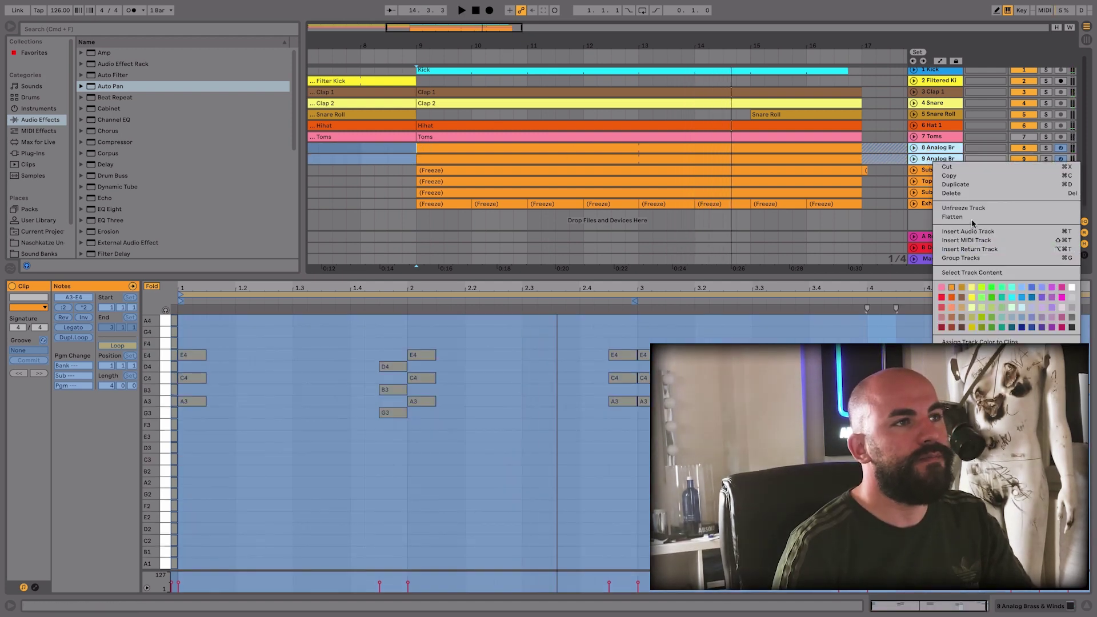
pyautogui.click(974, 224)
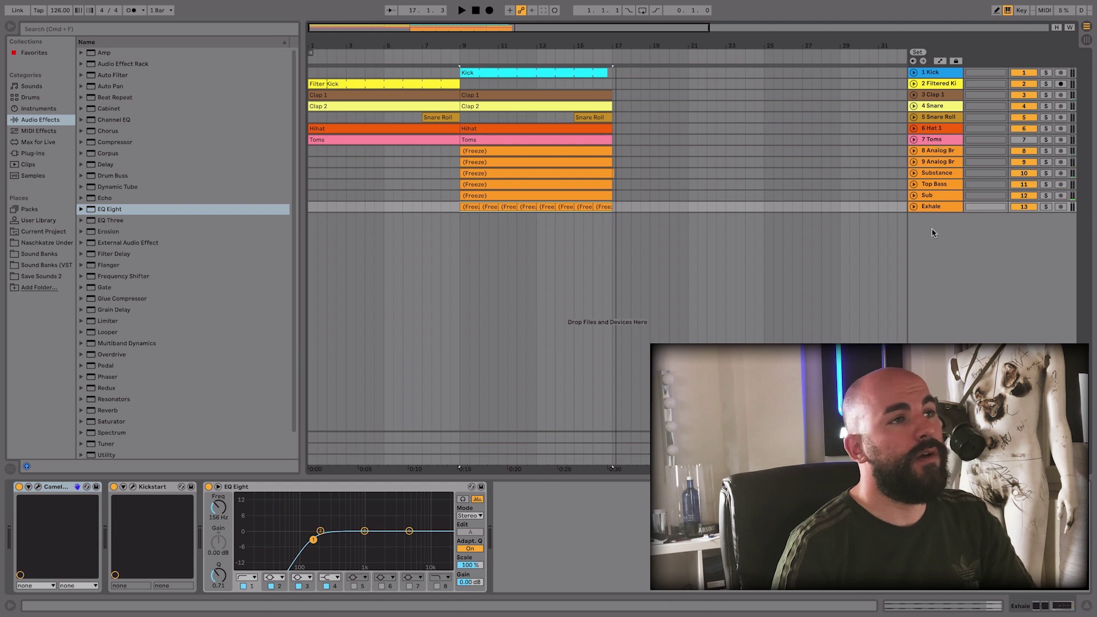
# Insert a new MIDI track below Exhale and load the Native Instruments Kontakt plug-in onto it
pyautogui.rightClick(933, 235)
pyautogui.click(940, 254)
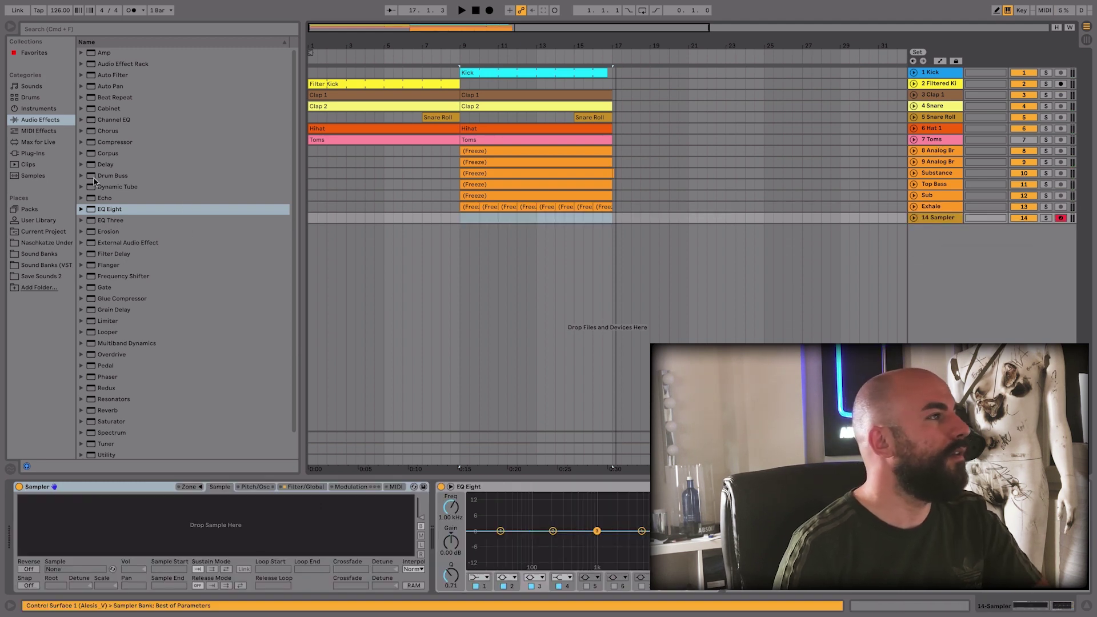
pyautogui.click(21, 154)
pyautogui.click(88, 109)
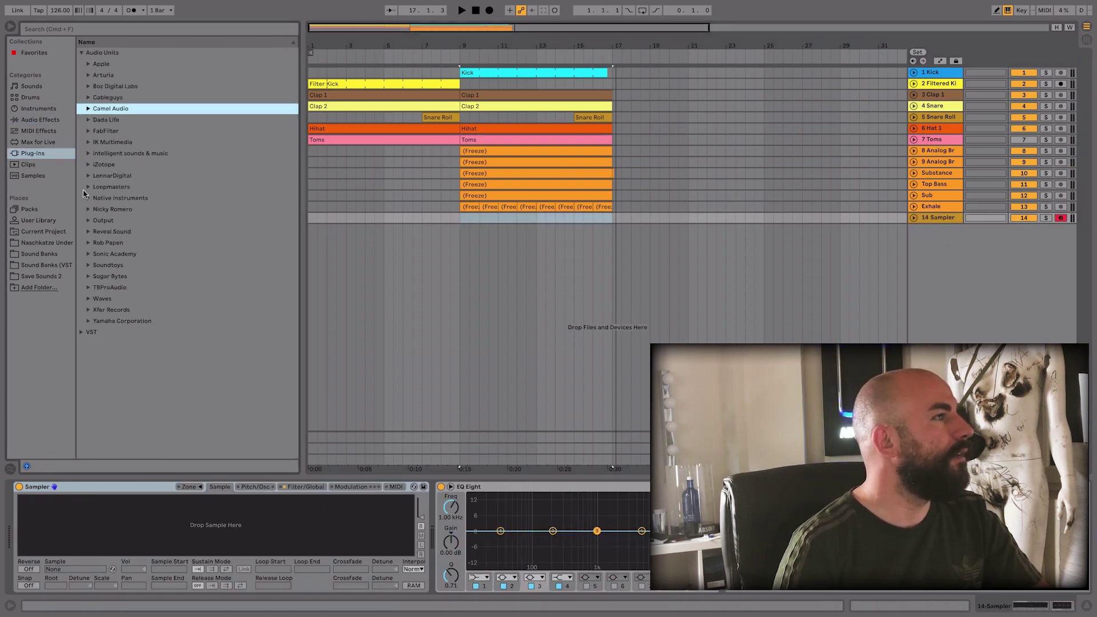
pyautogui.click(87, 198)
pyautogui.moveTo(123, 209); pyautogui.dragTo(337, 222)
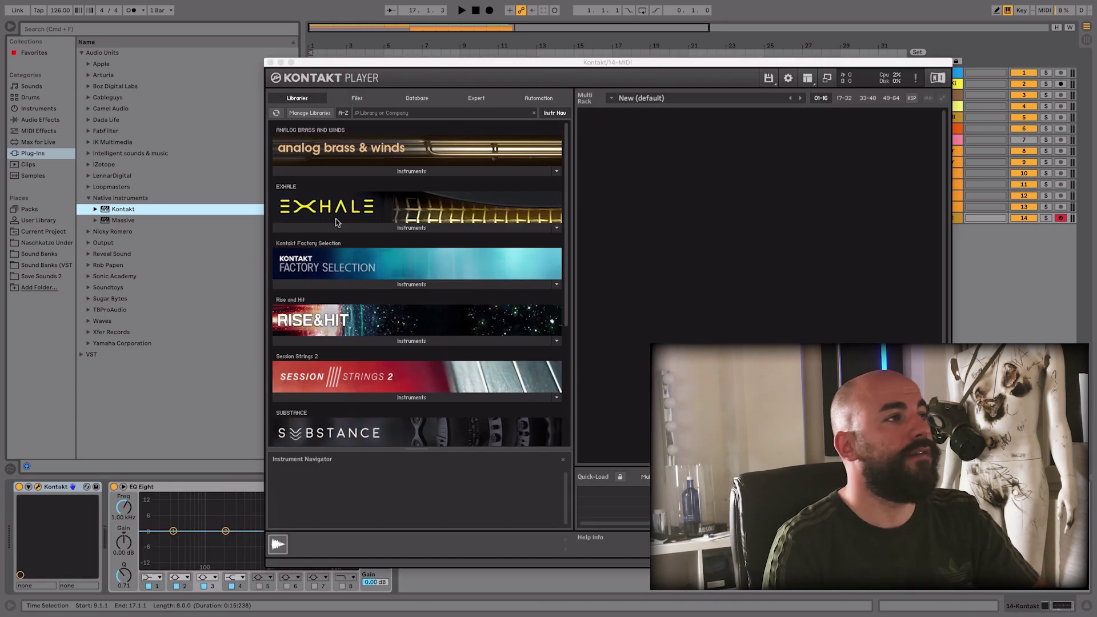
# Load EXHALE.nki from the Exhale library into Kontakt and switch the instrument to its Notes mode
pyautogui.scroll(-2, 398, 175)
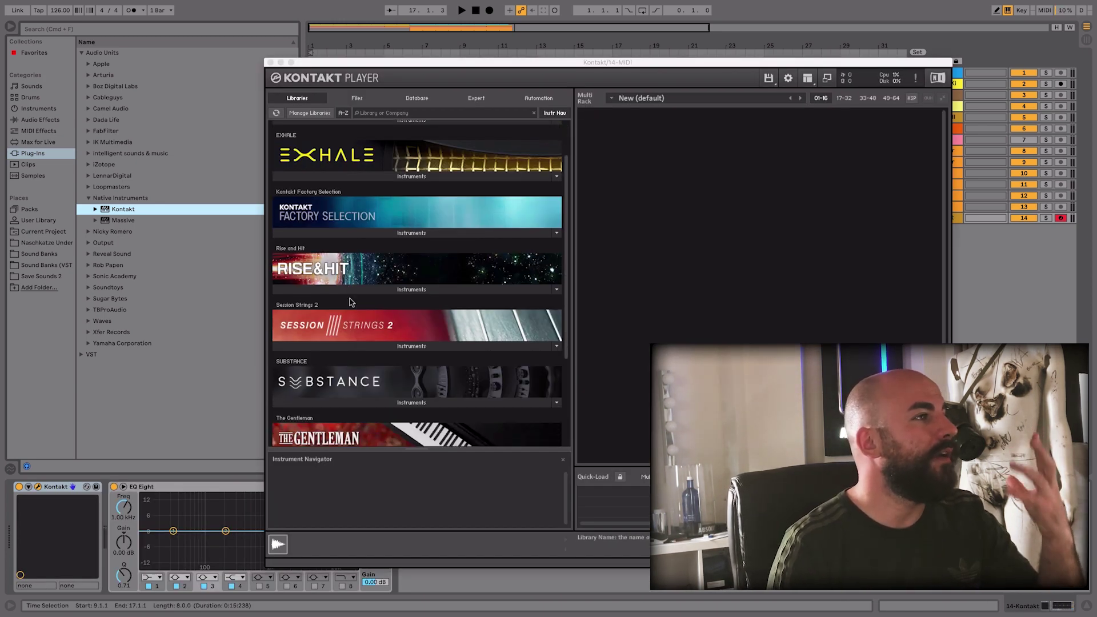
pyautogui.click(399, 175)
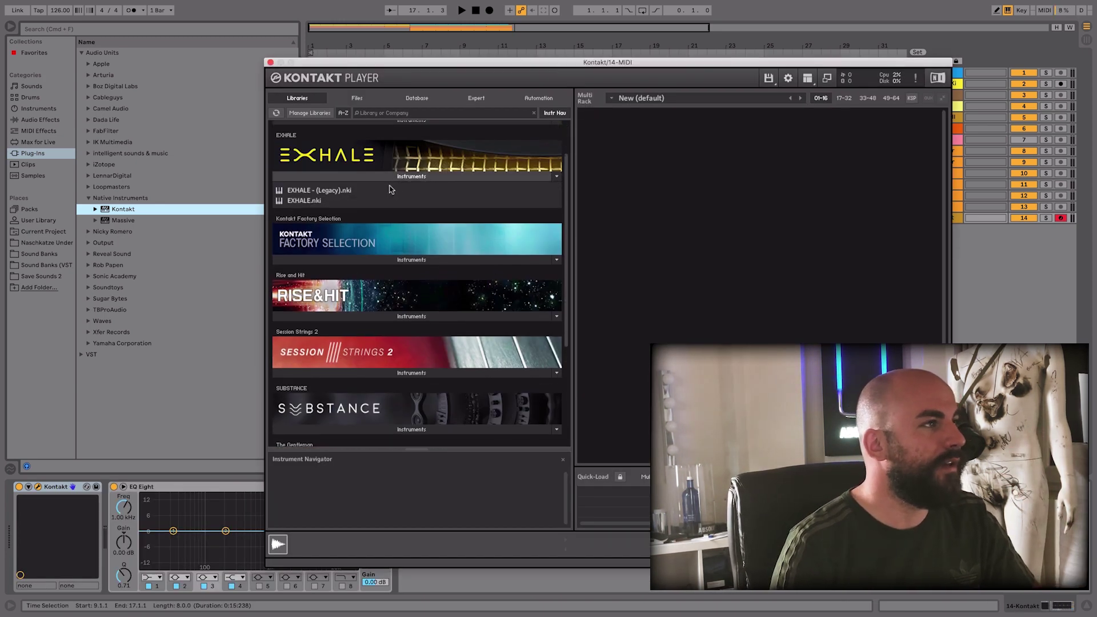
pyautogui.doubleClick(309, 205)
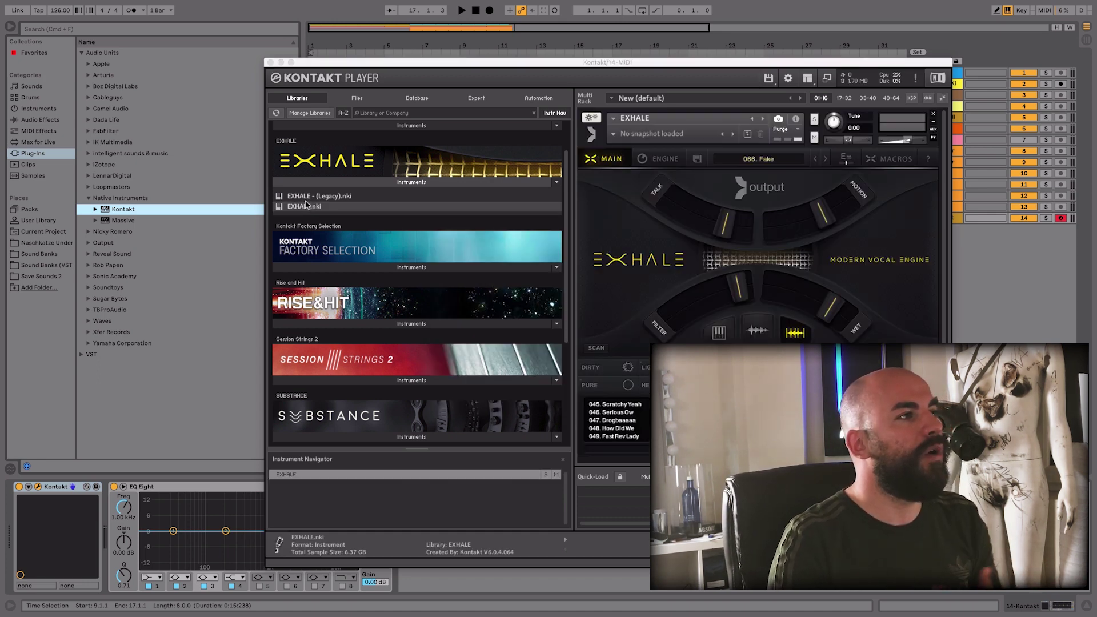
pyautogui.click(719, 333)
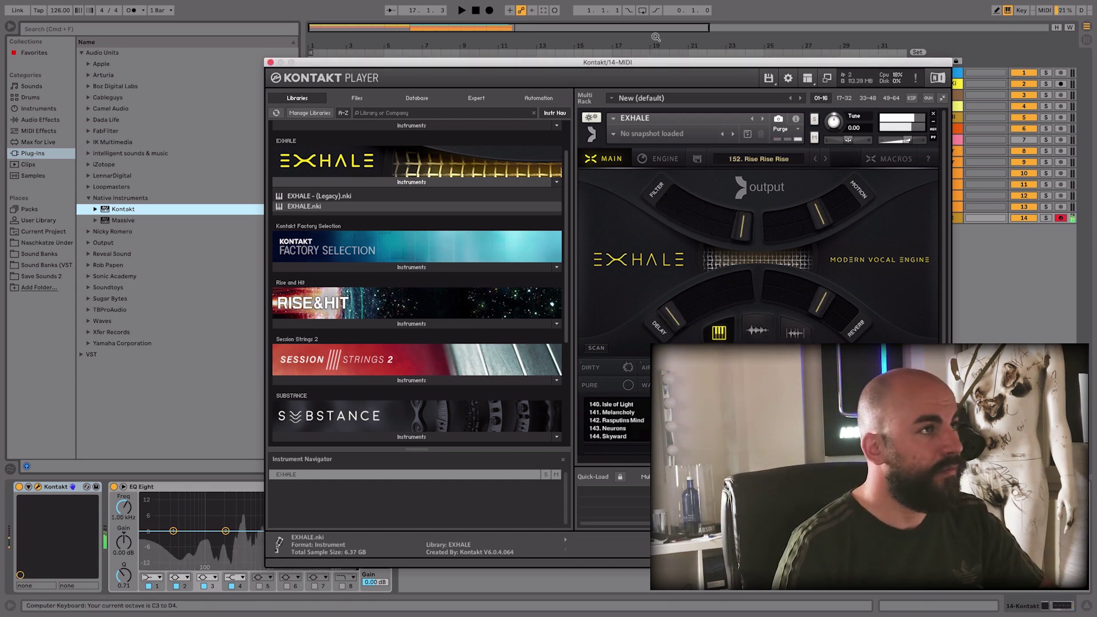
# Move the Kontakt window aside, try the Silent Films preset, and filter the presets by Pad and Warm
pyautogui.moveTo(610, 63); pyautogui.dragTo(393, 63)
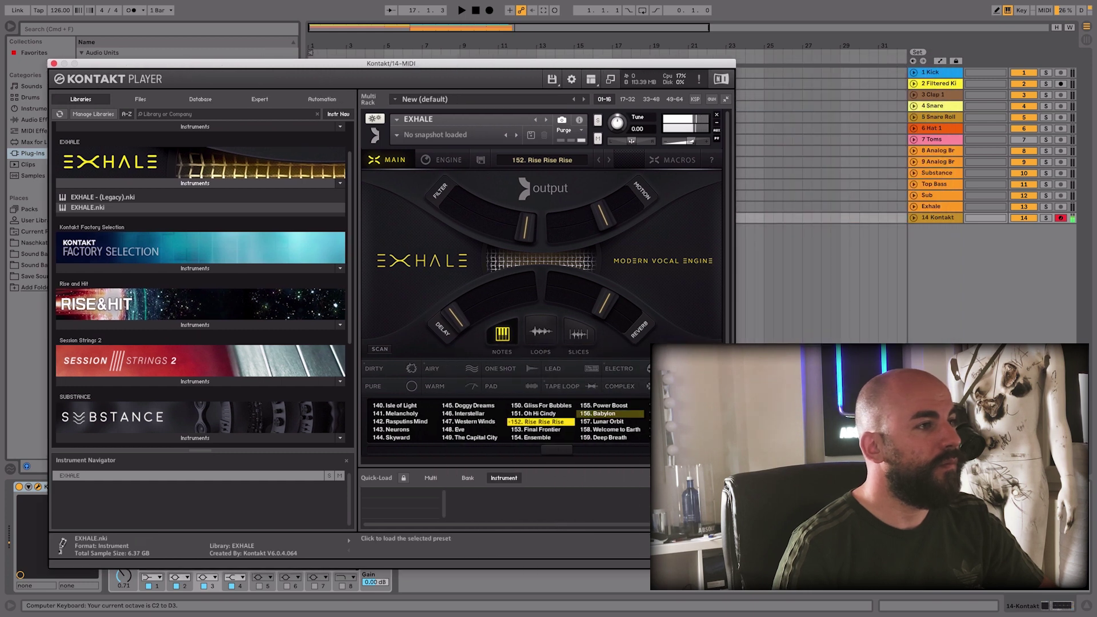
pyautogui.click(669, 414)
pyautogui.click(489, 386)
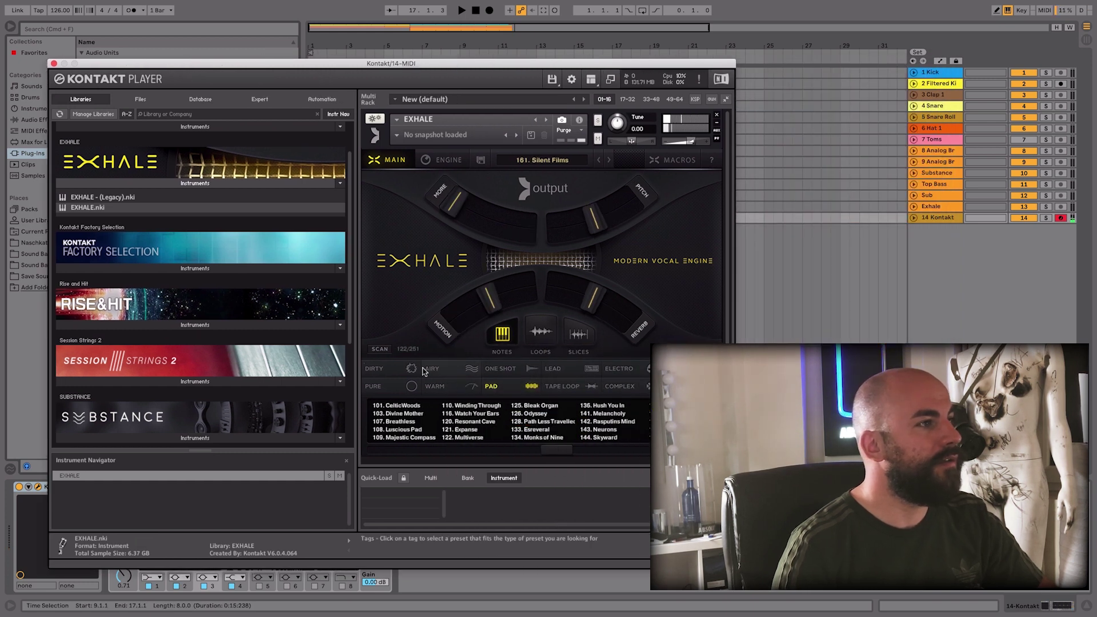
pyautogui.click(435, 386)
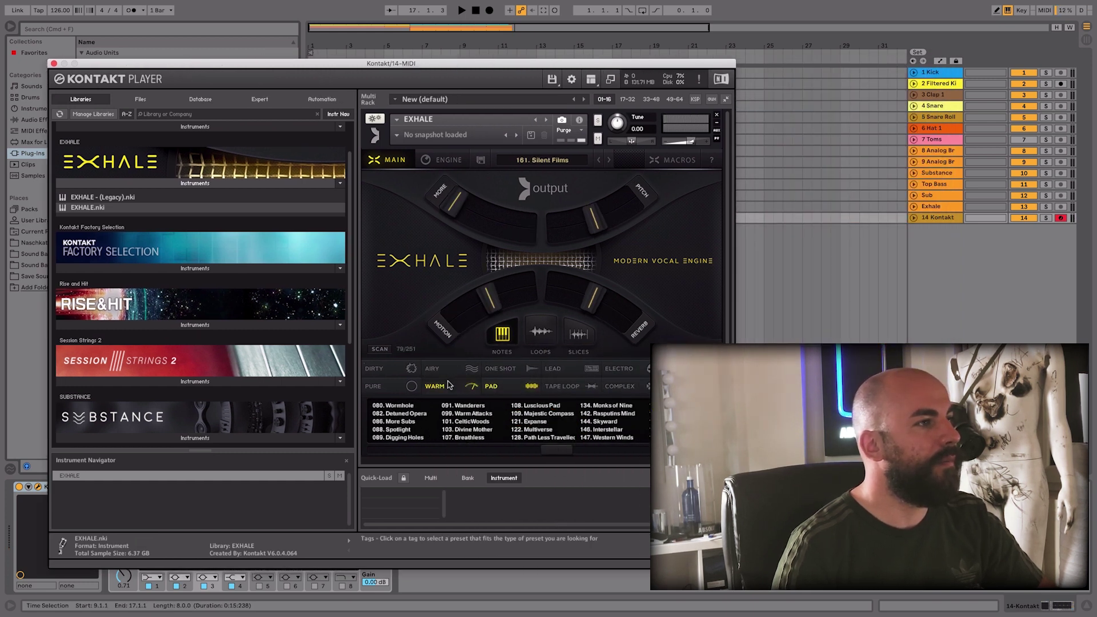
# Try the Skyward, Final Frontier and Ensemble presets, and choose 089. Digging Holes
pyautogui.click(586, 423)
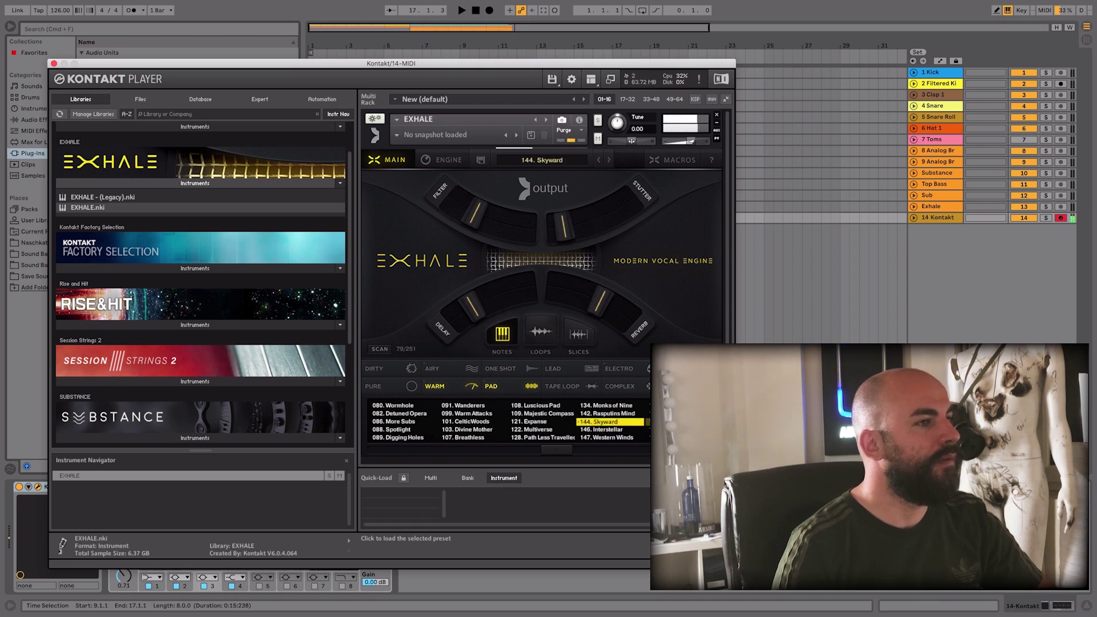
pyautogui.click(666, 422)
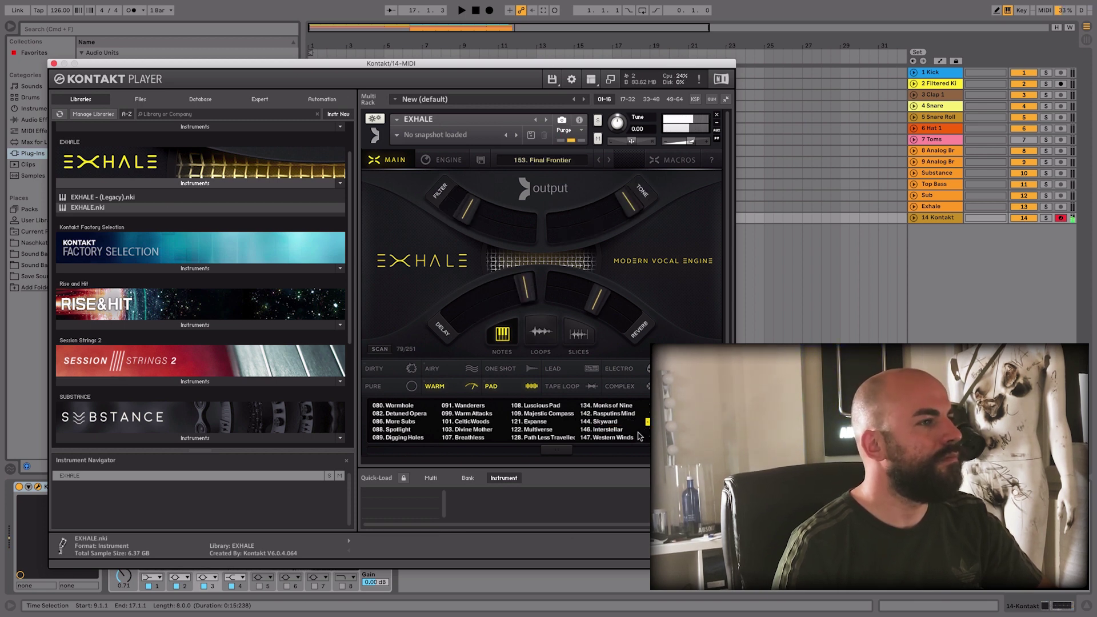
pyautogui.press('Down')
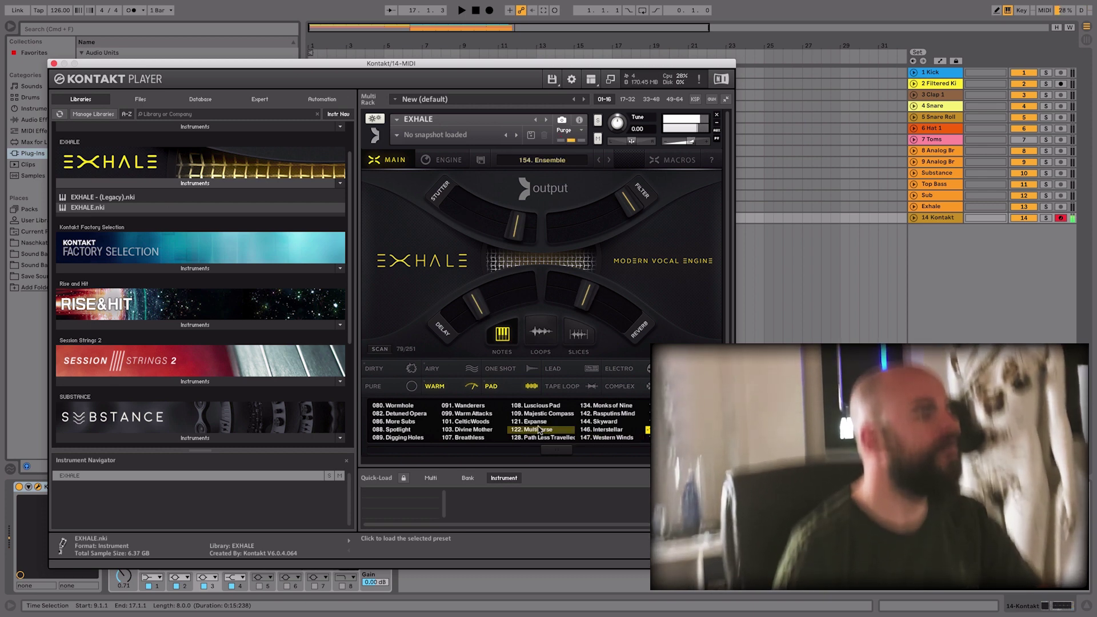
pyautogui.click(411, 437)
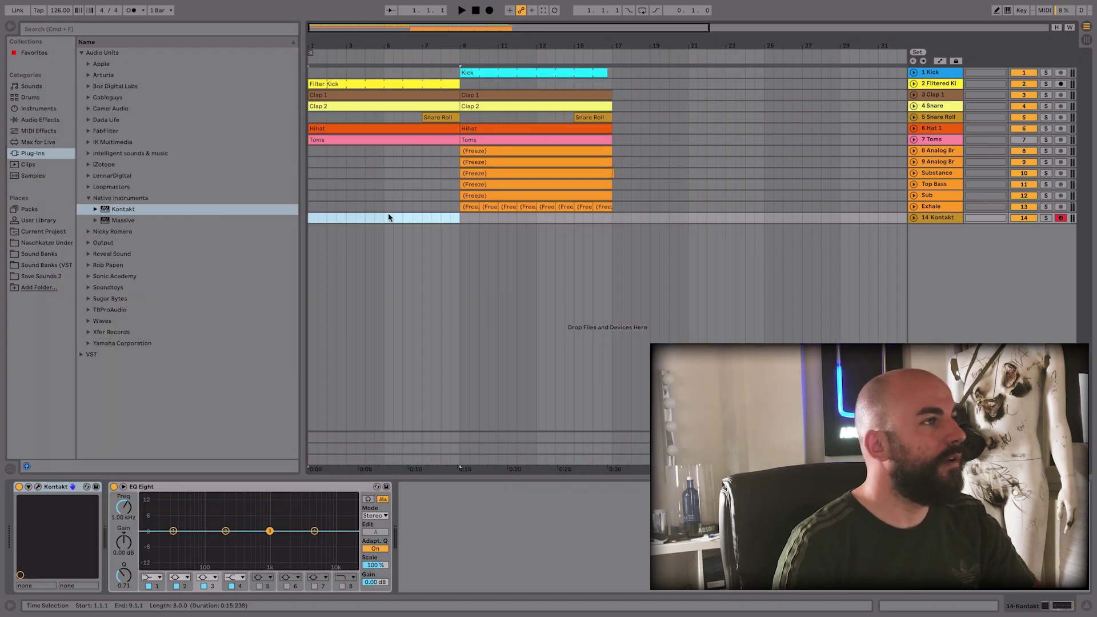
# Unfold the new Kontakt track and select bars 1 to 9 on it for an eight-bar MIDI clip
pyautogui.rightClick(389, 217)
pyautogui.click(362, 233)
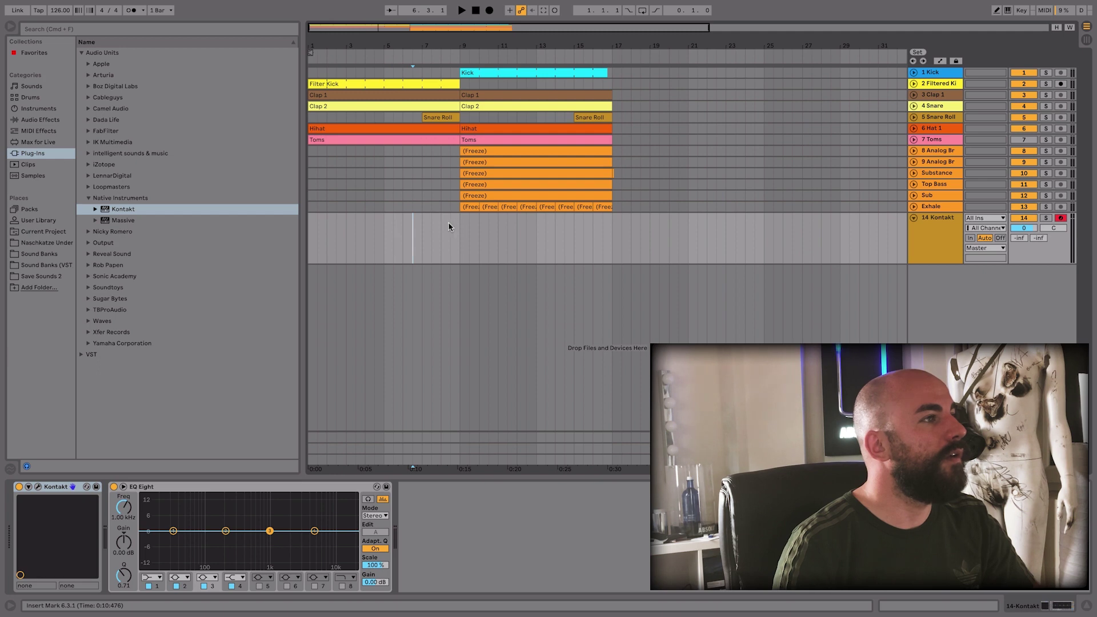
pyautogui.moveTo(458, 224); pyautogui.dragTo(309, 224)
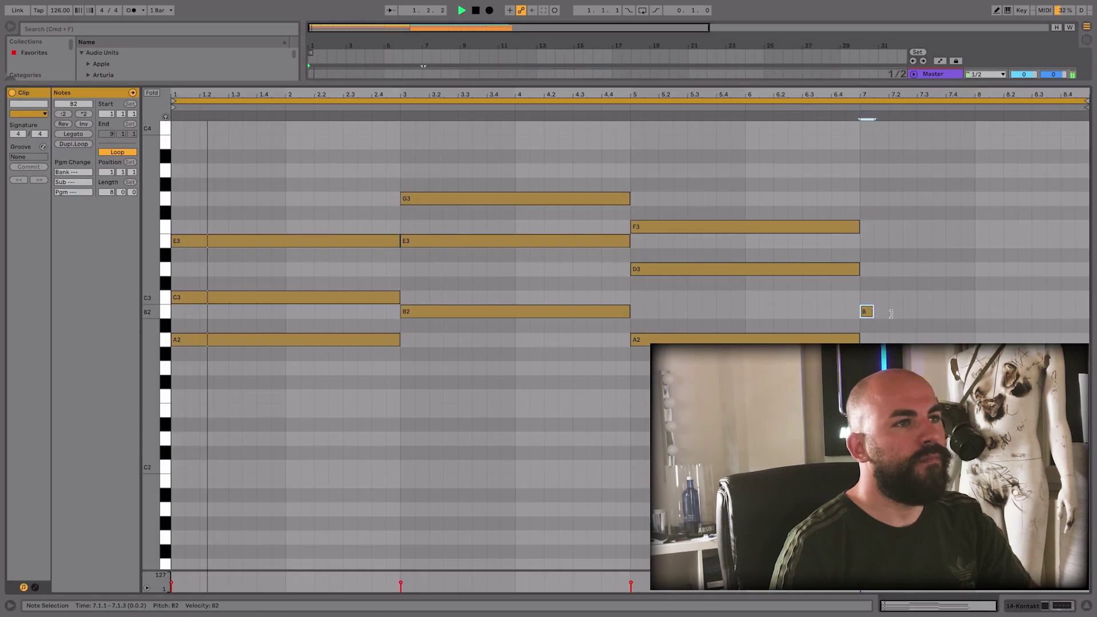
# Complete the last chord at bar 7 with two-bar B2, D3 and F3 notes, and lower its D3 note to C3
pyautogui.moveTo(891, 313); pyautogui.dragTo(1017, 238)
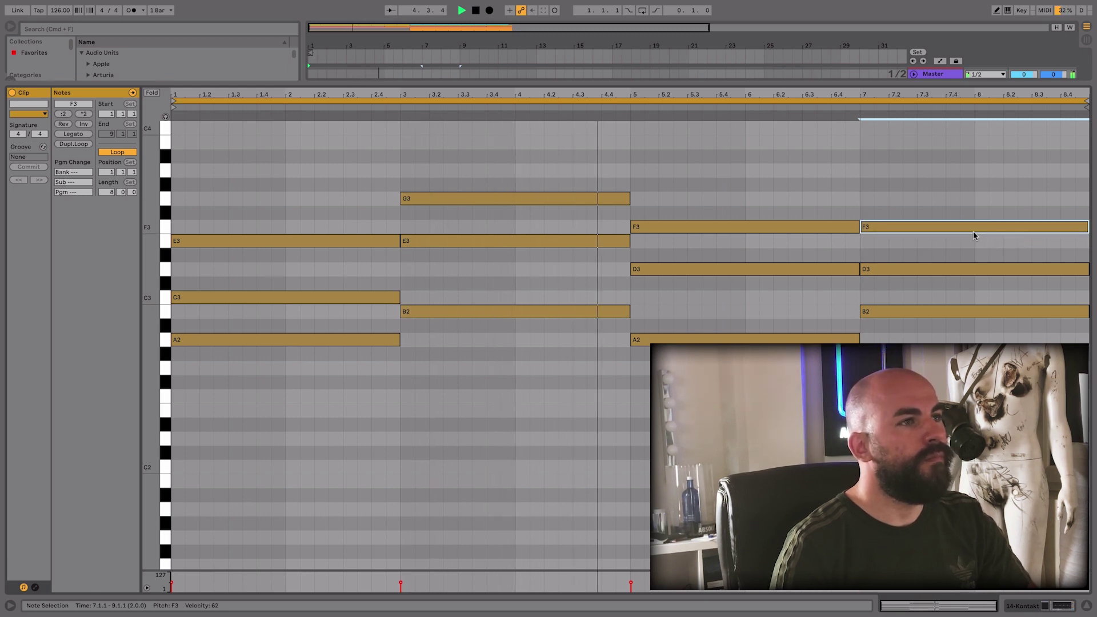
pyautogui.click(922, 269)
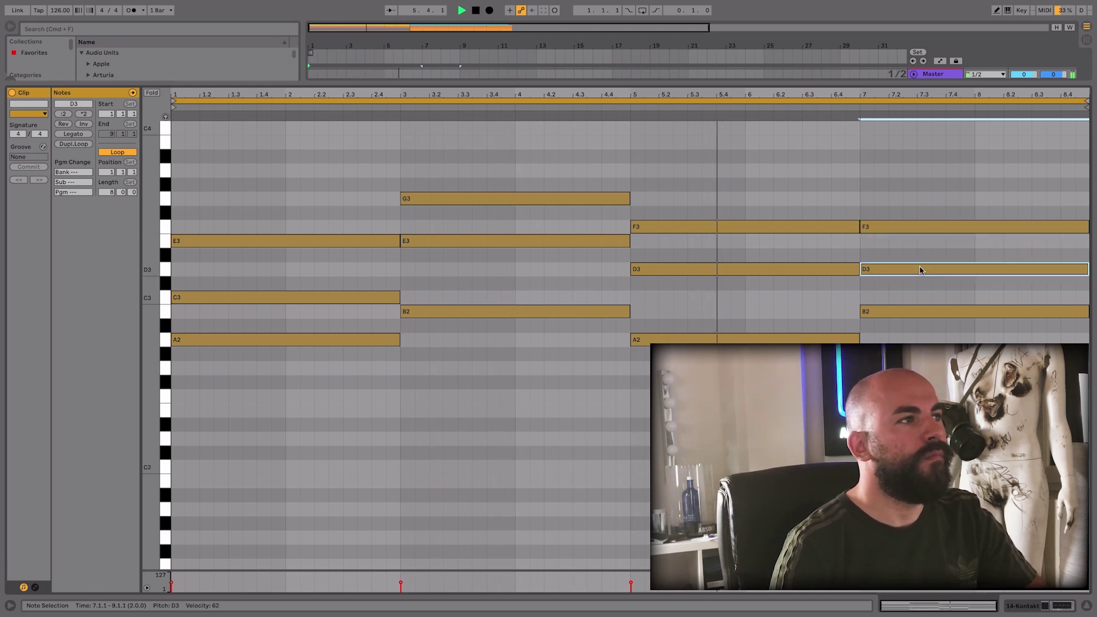
pyautogui.press('Down')
pyautogui.press('Down')
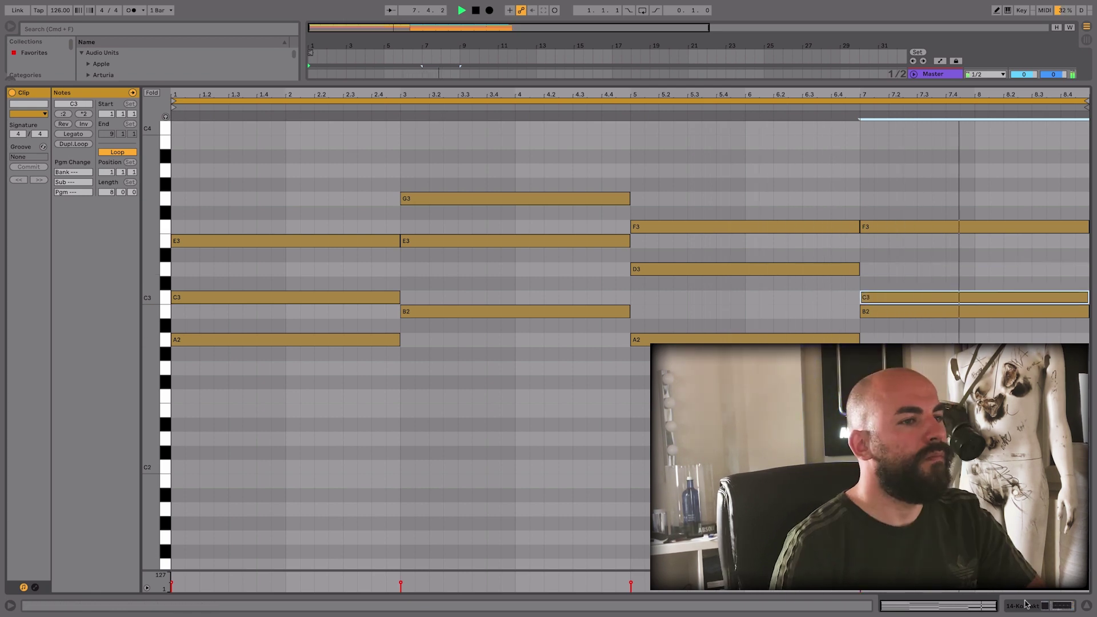
# Stop playback, return to the track's devices and lower the Kontakt track volume to -12.6 dB
pyautogui.click(1044, 606)
pyautogui.press('space')
pyautogui.moveTo(1023, 228); pyautogui.dragTo(1023, 248)
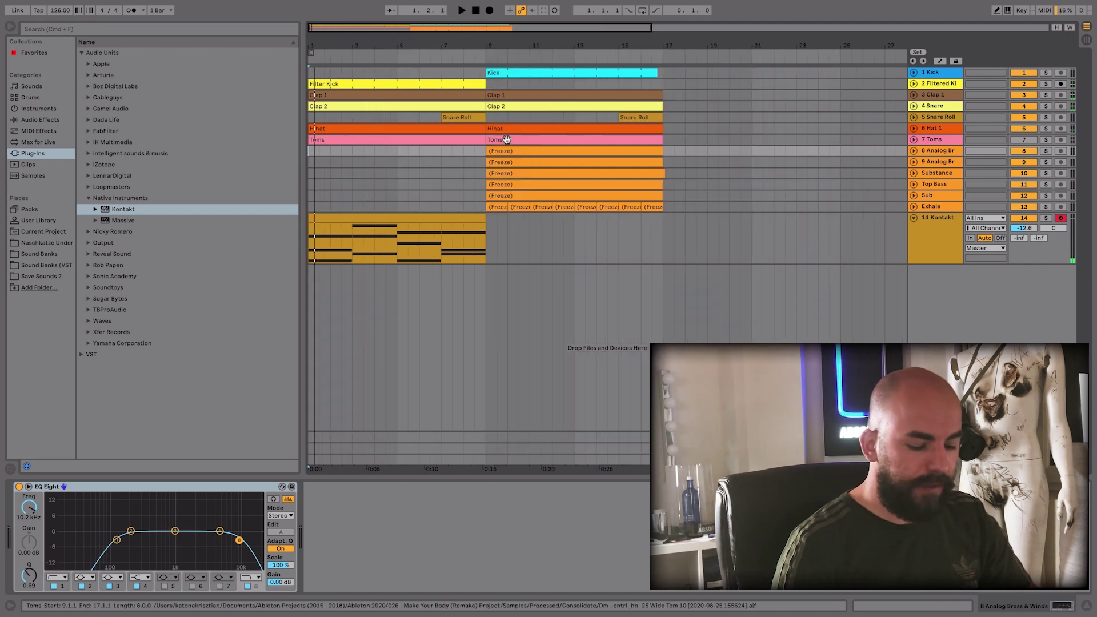
# Copy both Analog Brass audio clips to bar 1 and play them with the filtered kick intro
pyautogui.click(507, 155)
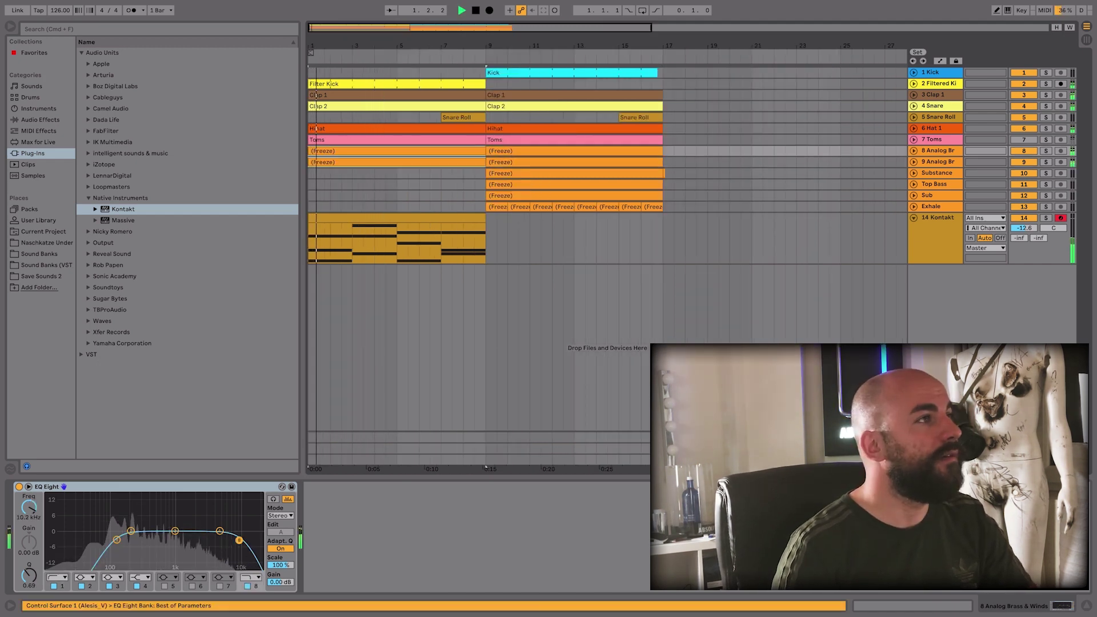
pyautogui.click(397, 84)
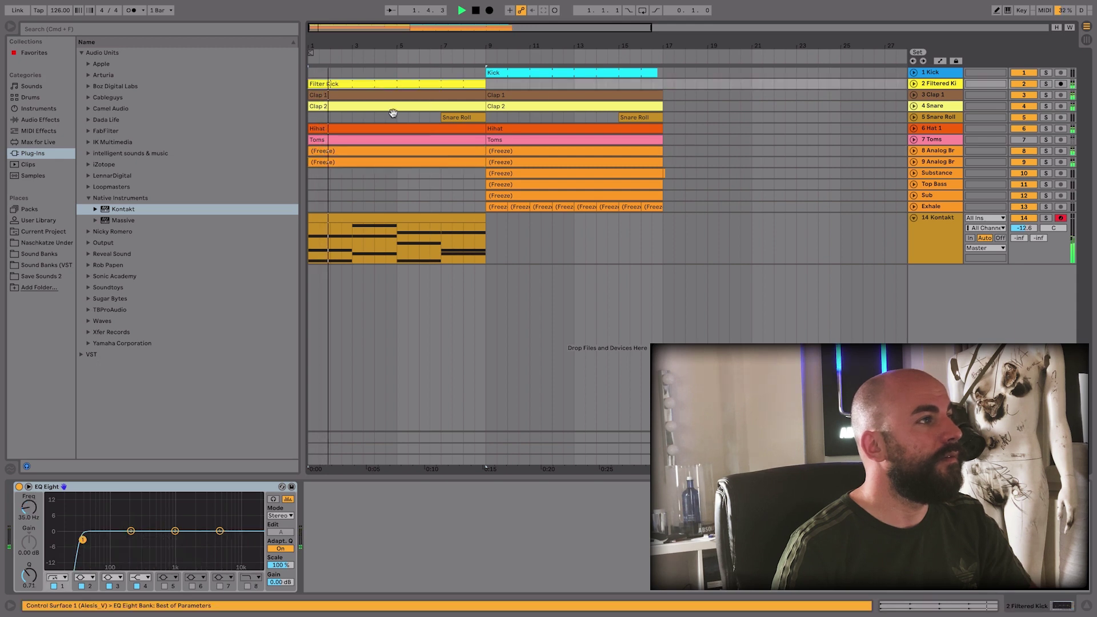
# Lower the volume of both Analog Brass tracks together to -14.8 dB and fold the tracks back up
pyautogui.click(946, 150)
pyautogui.keyDown('shift'); pyautogui.click(958, 161); pyautogui.keyUp('shift')
pyautogui.click(914, 162)
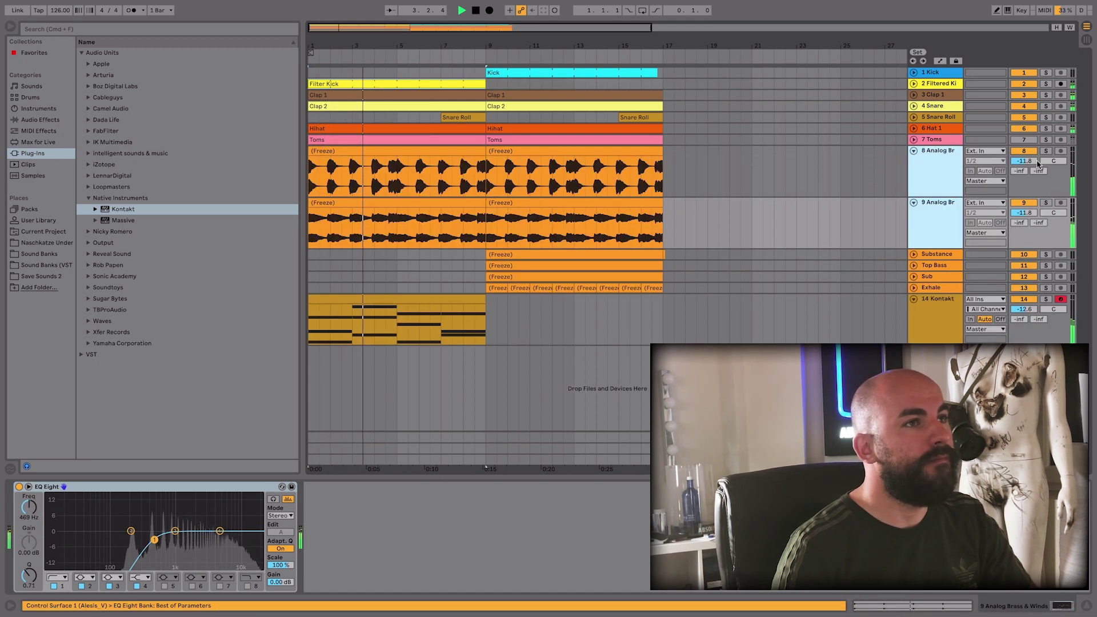
pyautogui.click(1024, 161)
pyautogui.moveTo(1024, 161); pyautogui.dragTo(1024, 166)
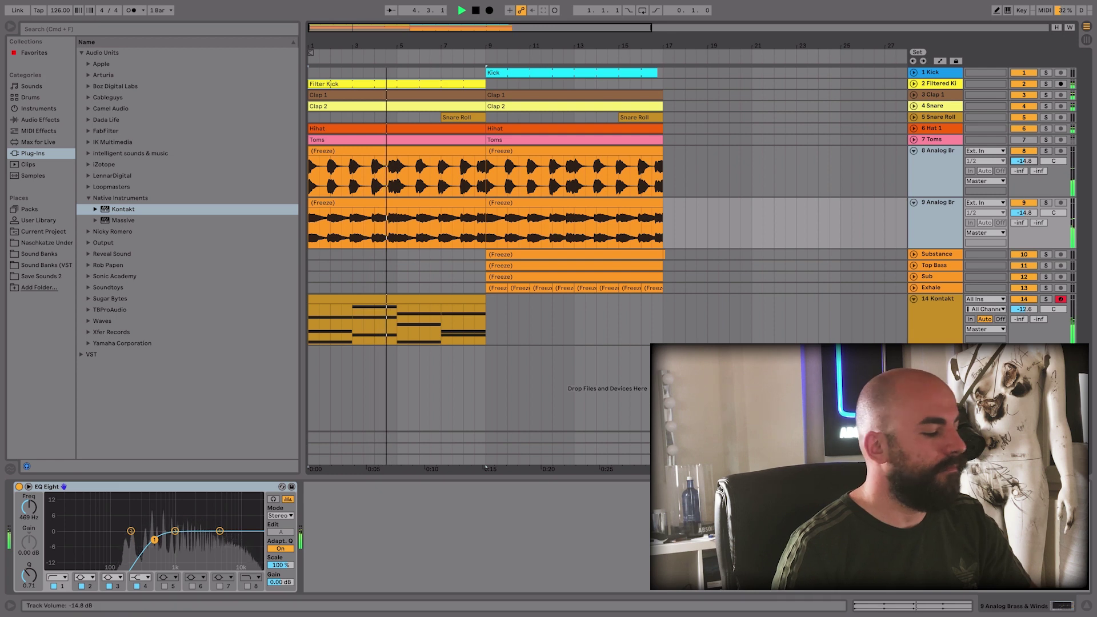
pyautogui.click(914, 151)
# Stop playback and delete all clips between bars 1 and 17 on every track
pyautogui.moveTo(490, 44); pyautogui.dragTo(486, 17)
pyautogui.press('space')
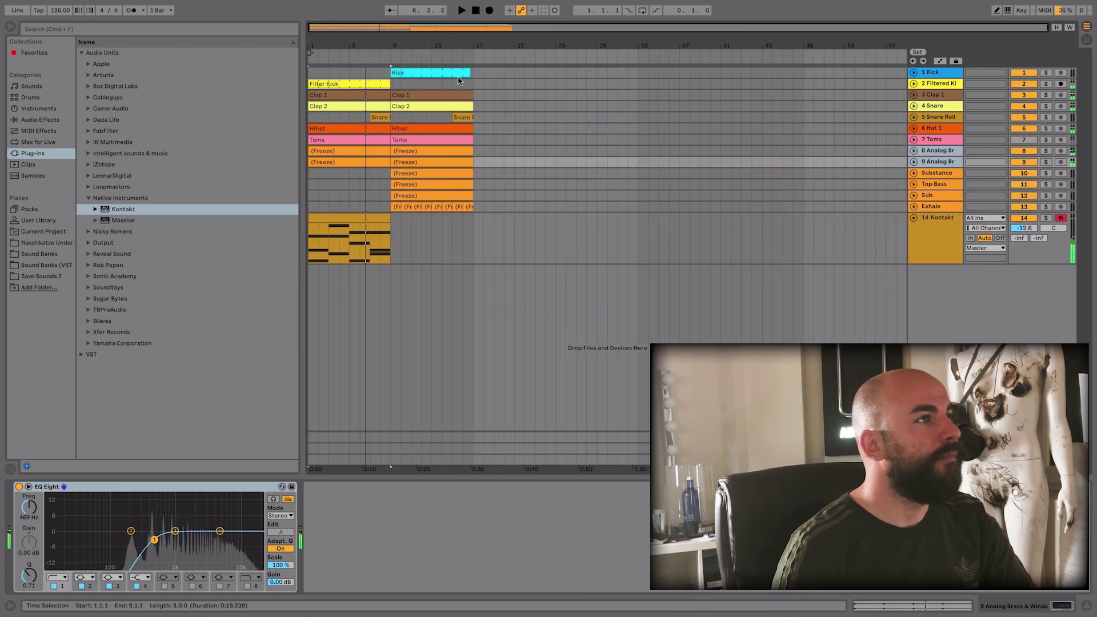
pyautogui.moveTo(474, 73); pyautogui.dragTo(93, 299)
pyautogui.press('Delete')
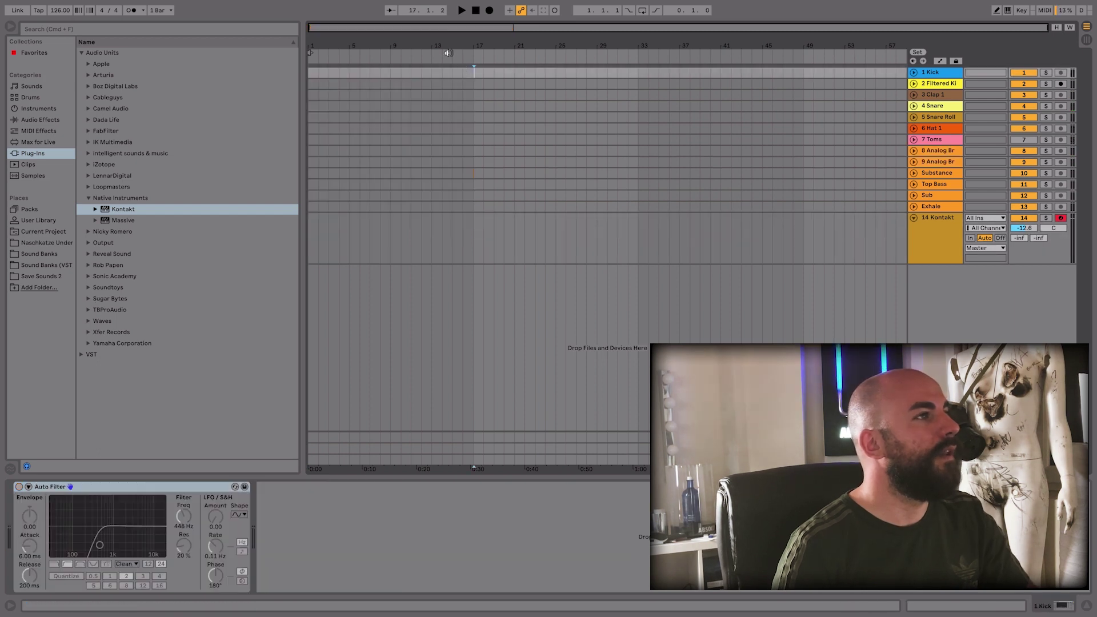
# Undo the deletion of the arrangement's clips
pyautogui.click(422, 106)
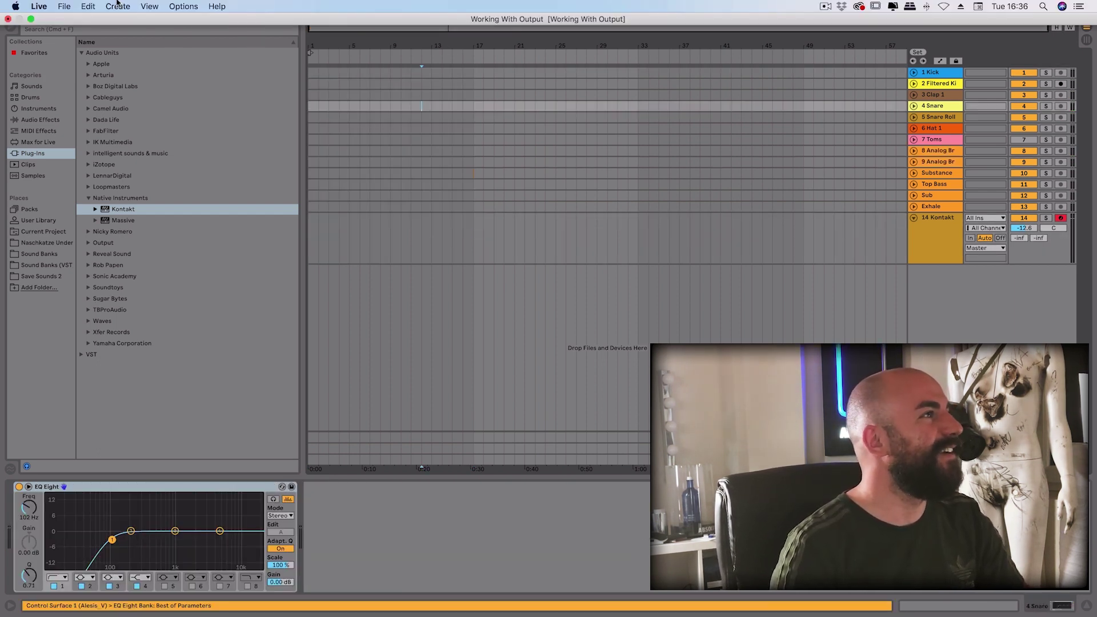
pyautogui.click(90, 6)
pyautogui.click(100, 31)
pyautogui.click(464, 74)
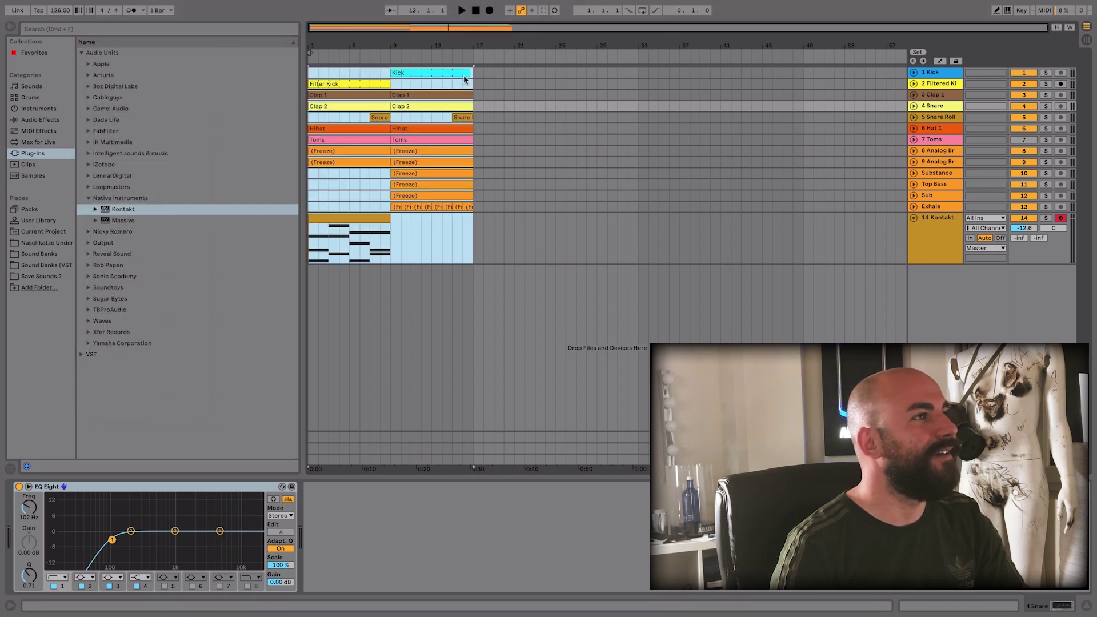
# Duplicate the 16-bar arrangement after itself to bar 17 and extend the intro's Kontakt chord clip to bar 17
pyautogui.rightClick(478, 73)
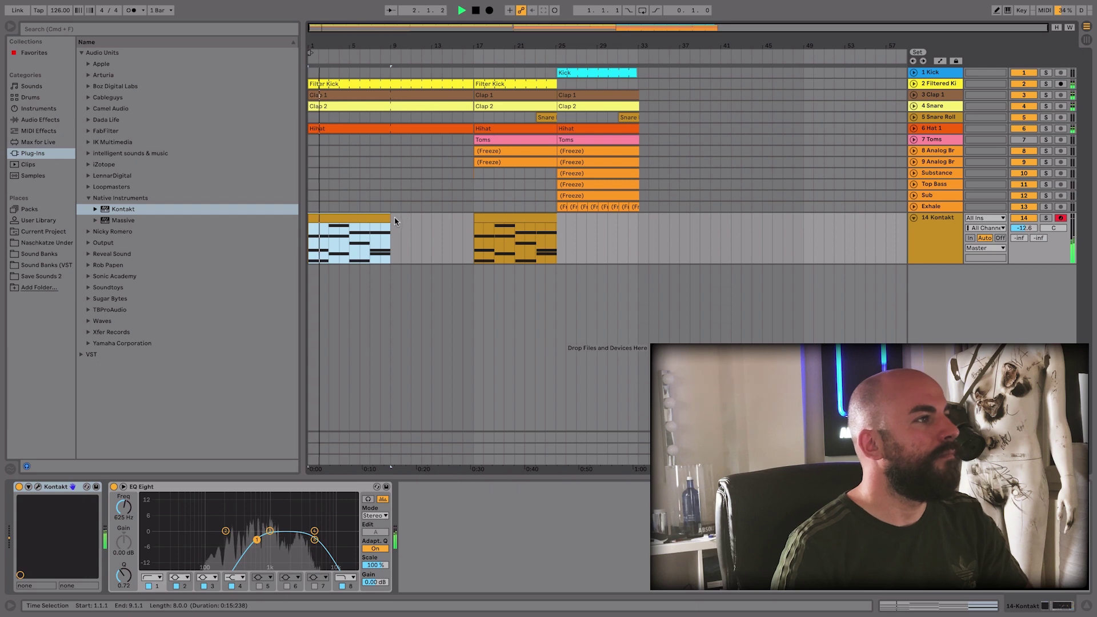
pyautogui.moveTo(384, 220); pyautogui.dragTo(473, 220)
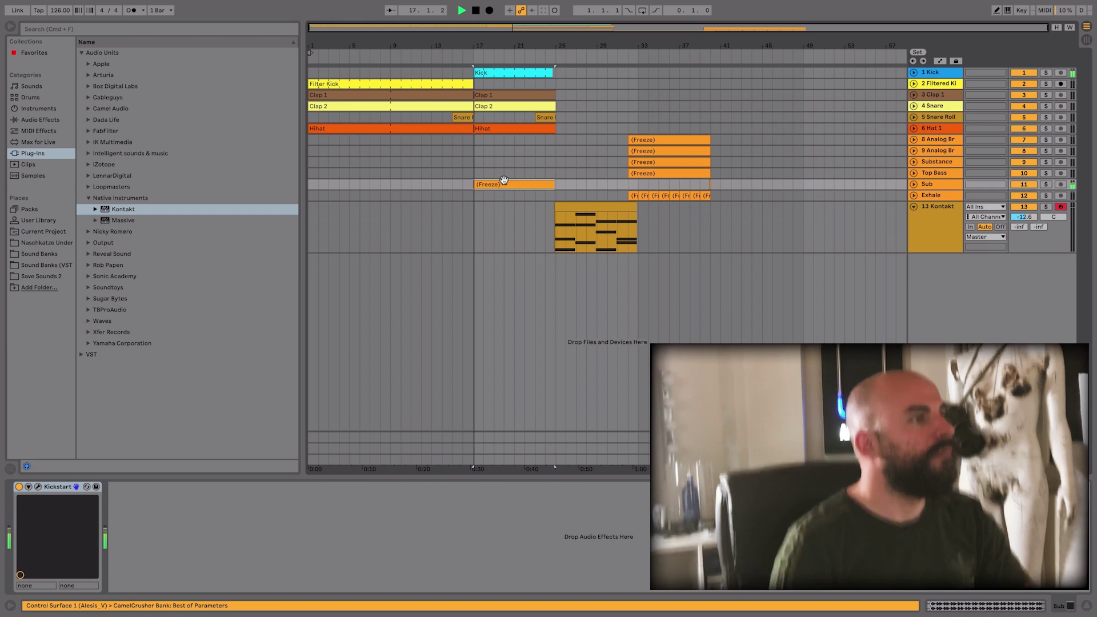
pyautogui.moveTo(473, 41); pyautogui.dragTo(473, 44)
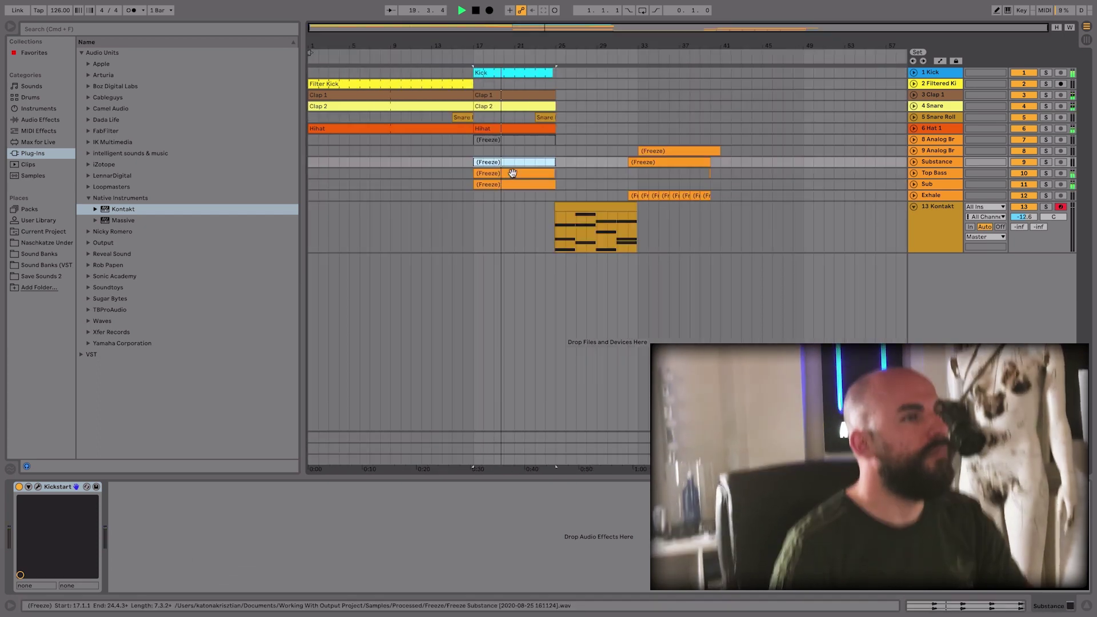
# Unfold the Top Bass track, stop playback and select the frozen Analog Brass and Substance clips around bar 33
pyautogui.click(513, 173)
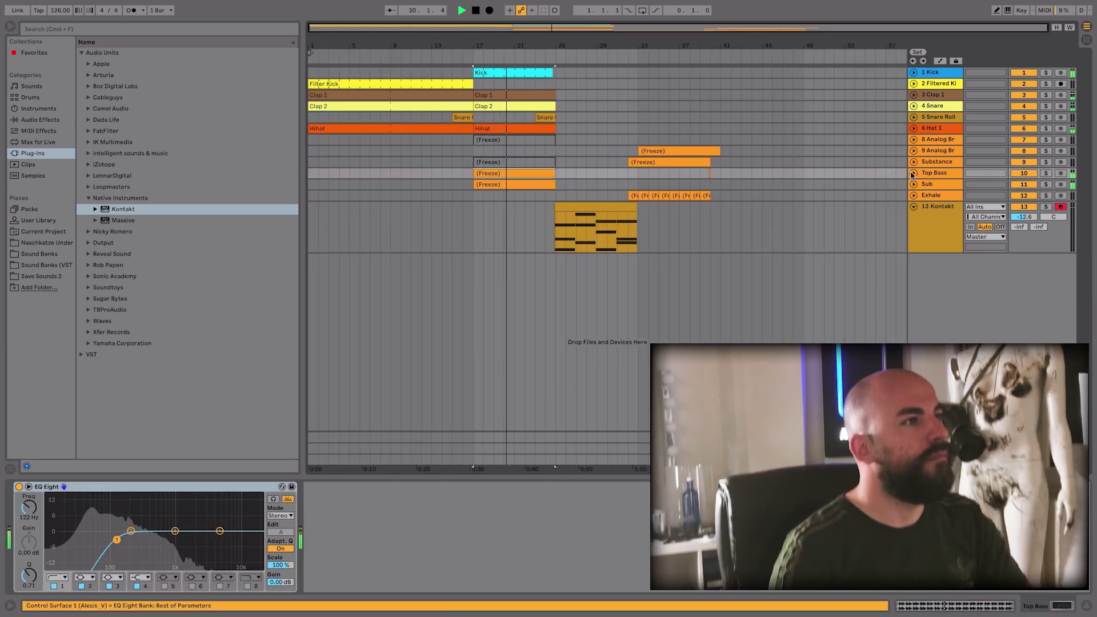
pyautogui.click(914, 173)
pyautogui.click(686, 152)
pyautogui.press('space')
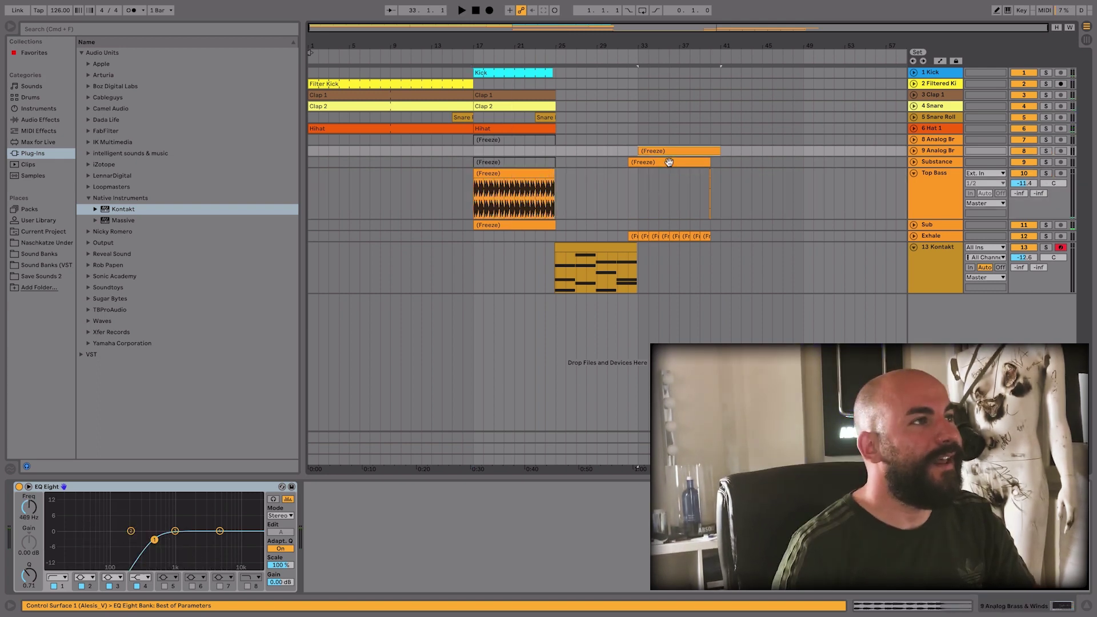
pyautogui.keyDown('shift'); pyautogui.click(670, 162); pyautogui.keyUp('shift')
# Undo the recent moves and deactivations of the frozen Analog Brass, Substance, Top Bass and Sub clips
pyautogui.press('super+z')
pyautogui.press('super+z')
pyautogui.press('super+z')
pyautogui.press('super+z')
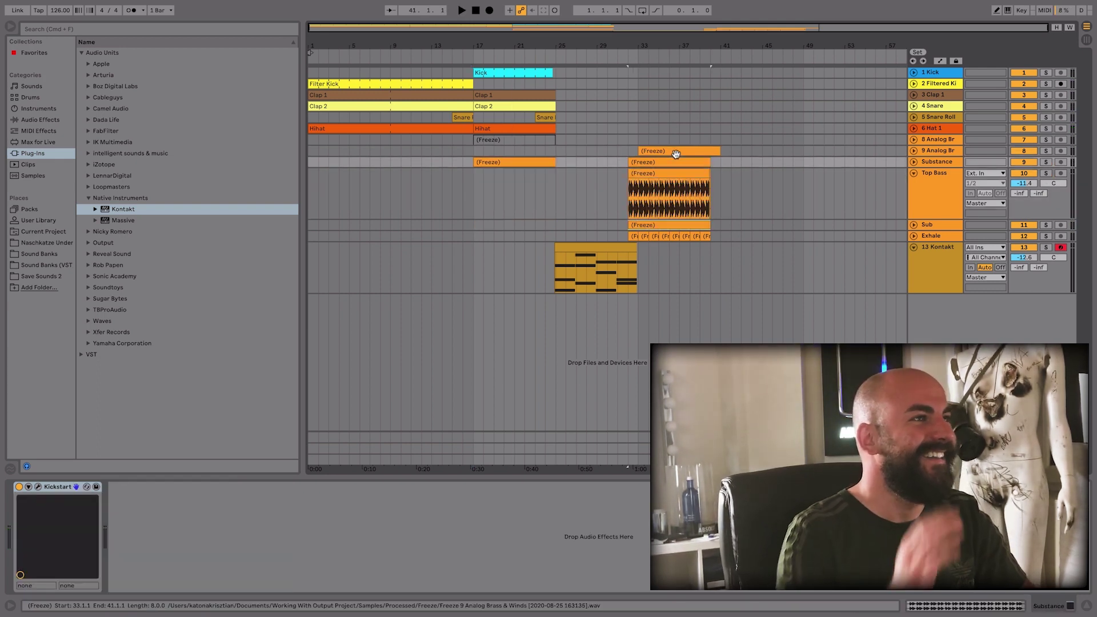
pyautogui.press('super+z')
pyautogui.press('super+z')
pyautogui.press('super+z')
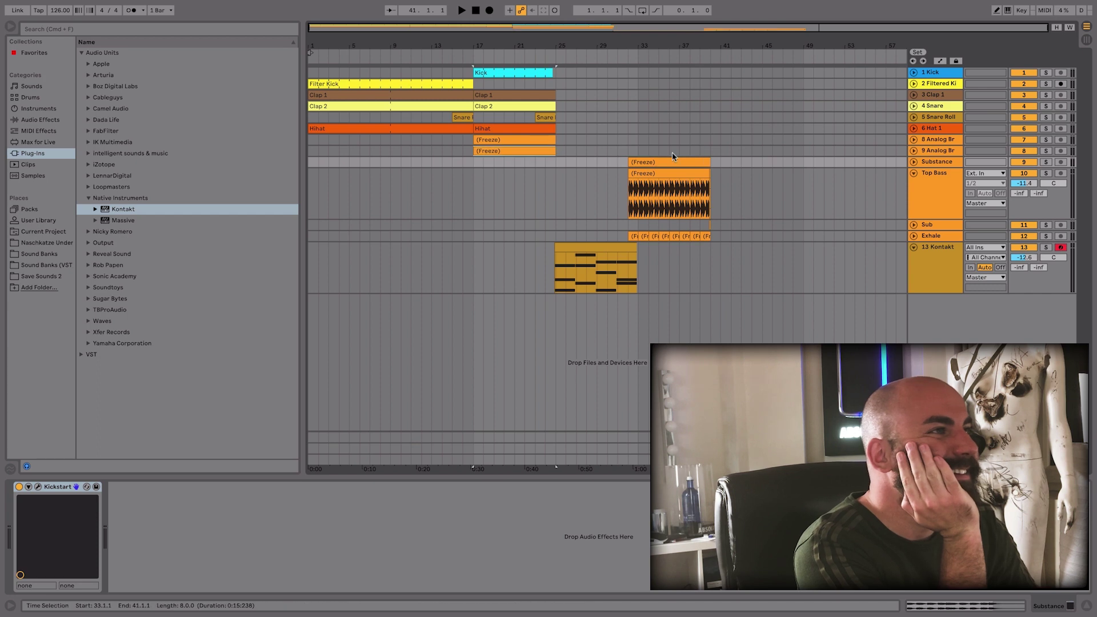
pyautogui.press('super+z')
pyautogui.press('super+z')
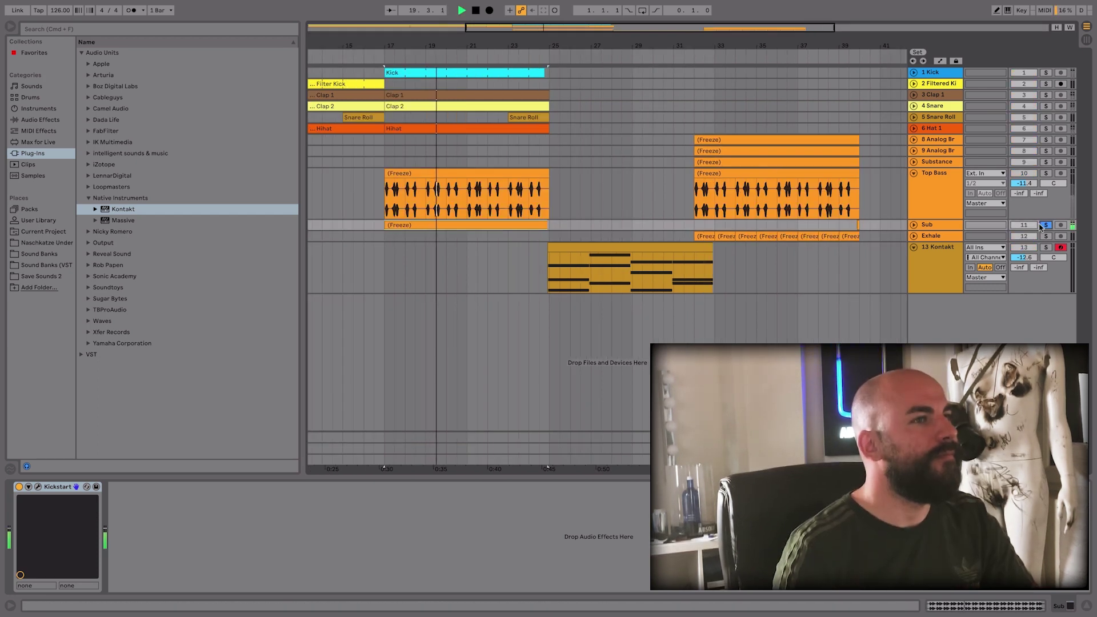
# Take the Sub track out of solo, deactivate its frozen clip at bar 17 and unfold the Exhale track
pyautogui.click(1045, 225)
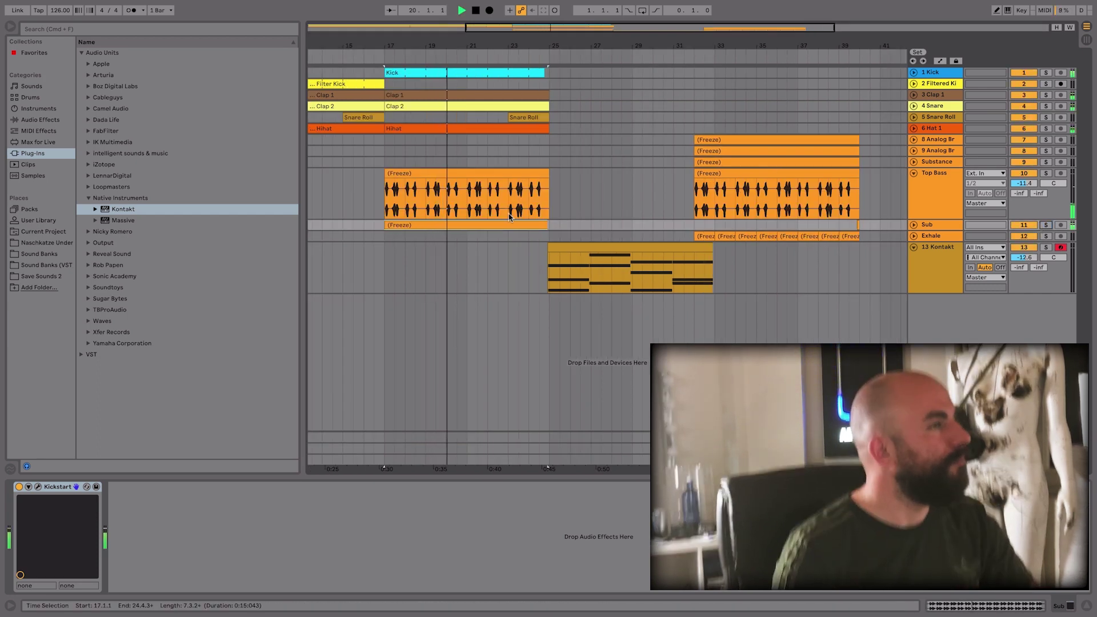
pyautogui.moveTo(486, 40); pyautogui.dragTo(523, 38)
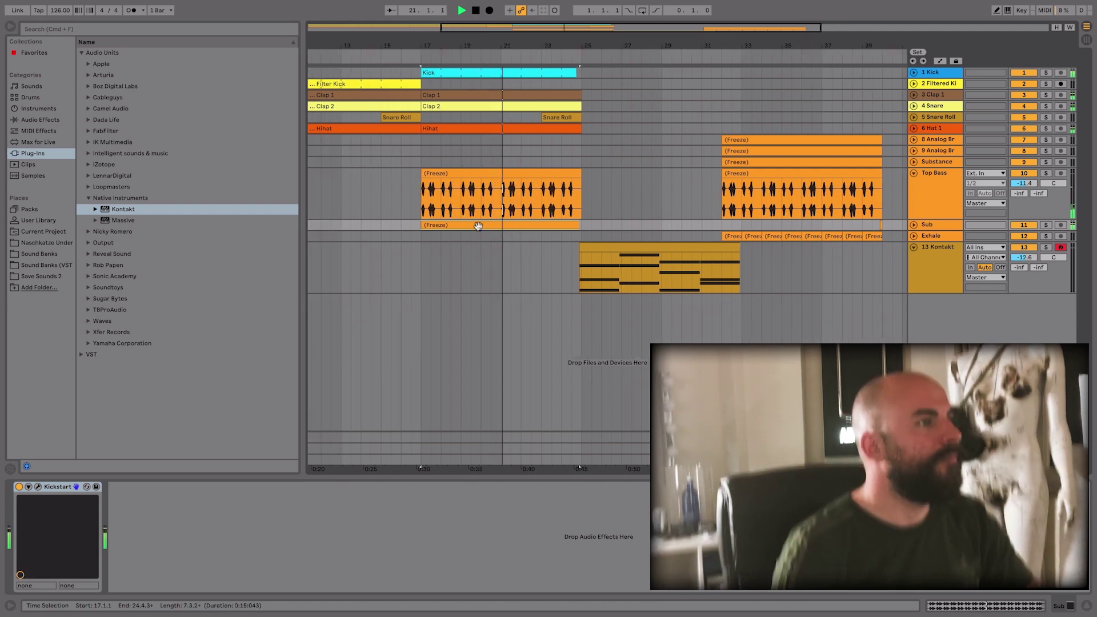
pyautogui.click(512, 224)
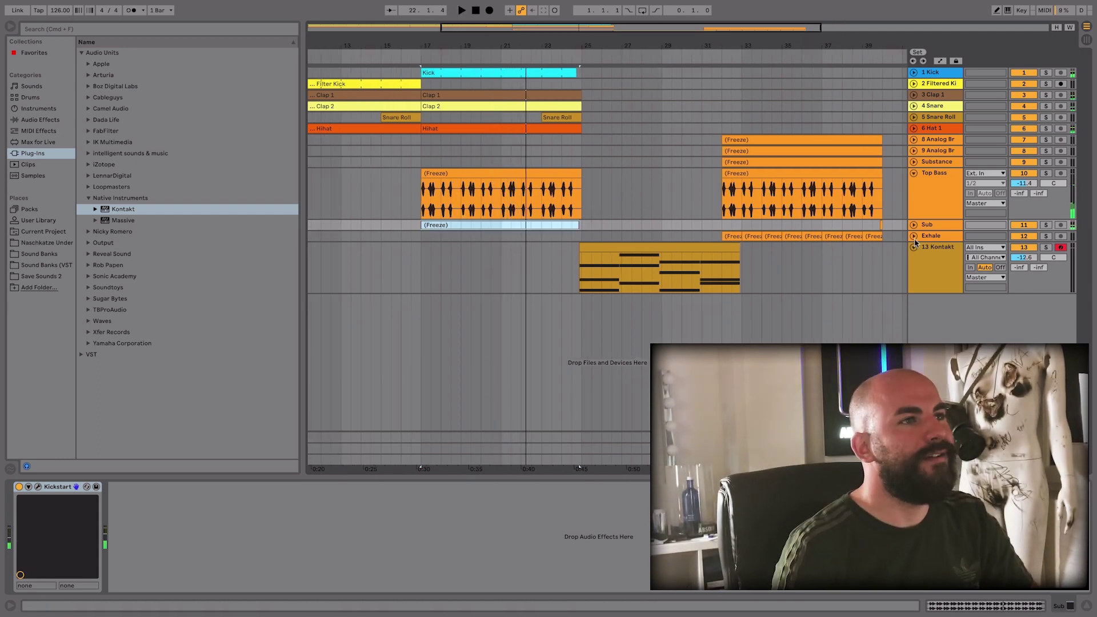
pyautogui.click(914, 236)
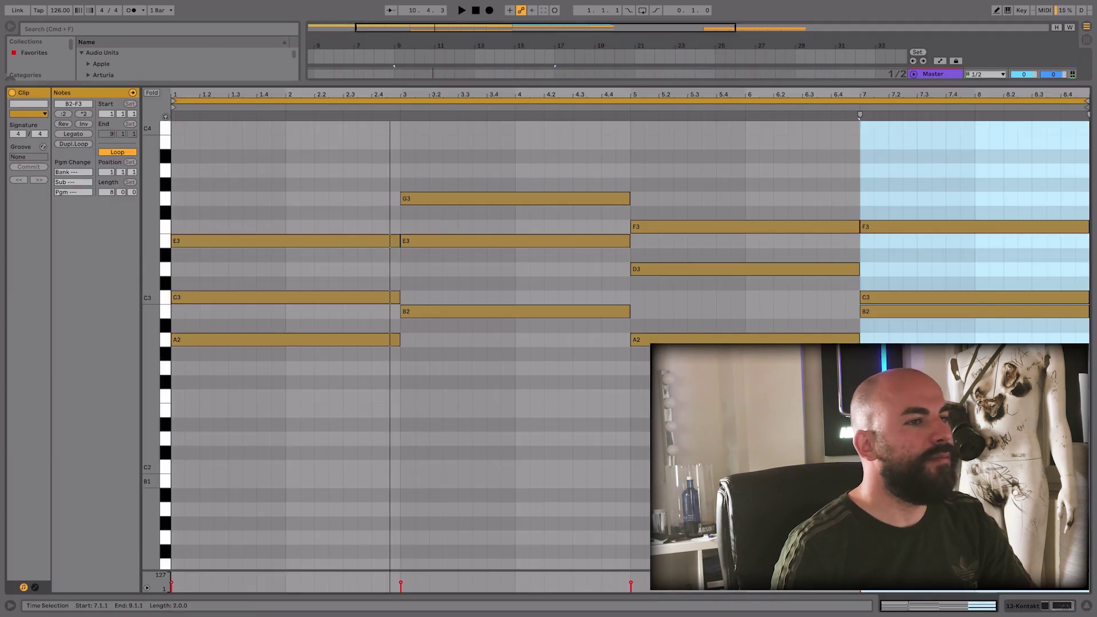
# Open the Kontakt track's Analog Brass & Winds instrument and change its preset to 034. Murky Vybe during playback
pyautogui.click(1026, 606)
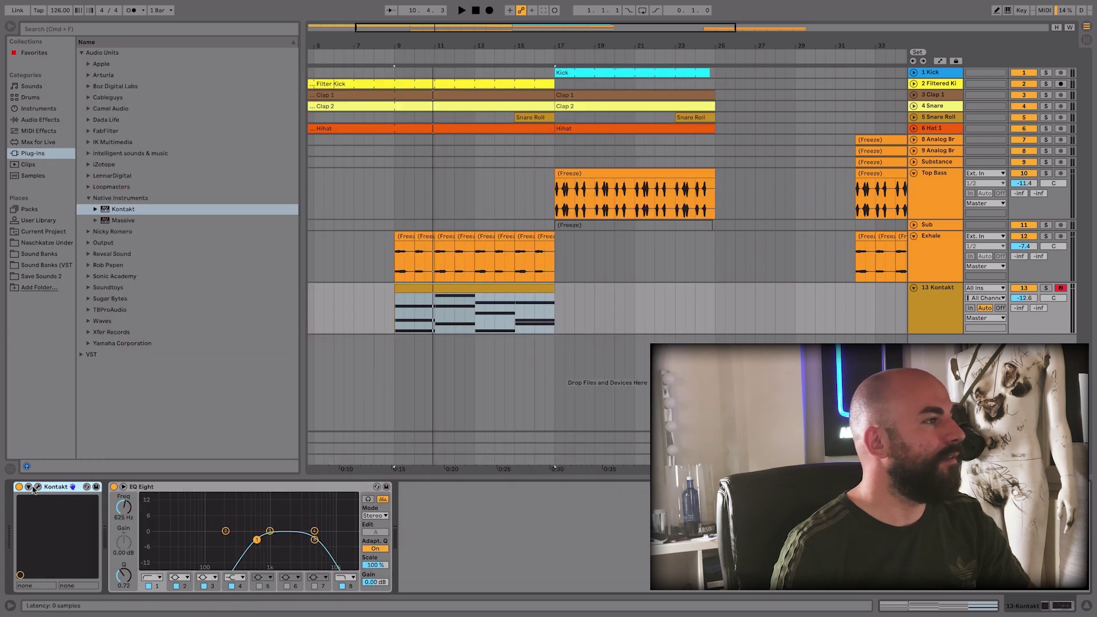
pyautogui.click(37, 487)
pyautogui.press('space')
pyautogui.moveTo(695, 61); pyautogui.dragTo(341, 53)
pyautogui.click(265, 159)
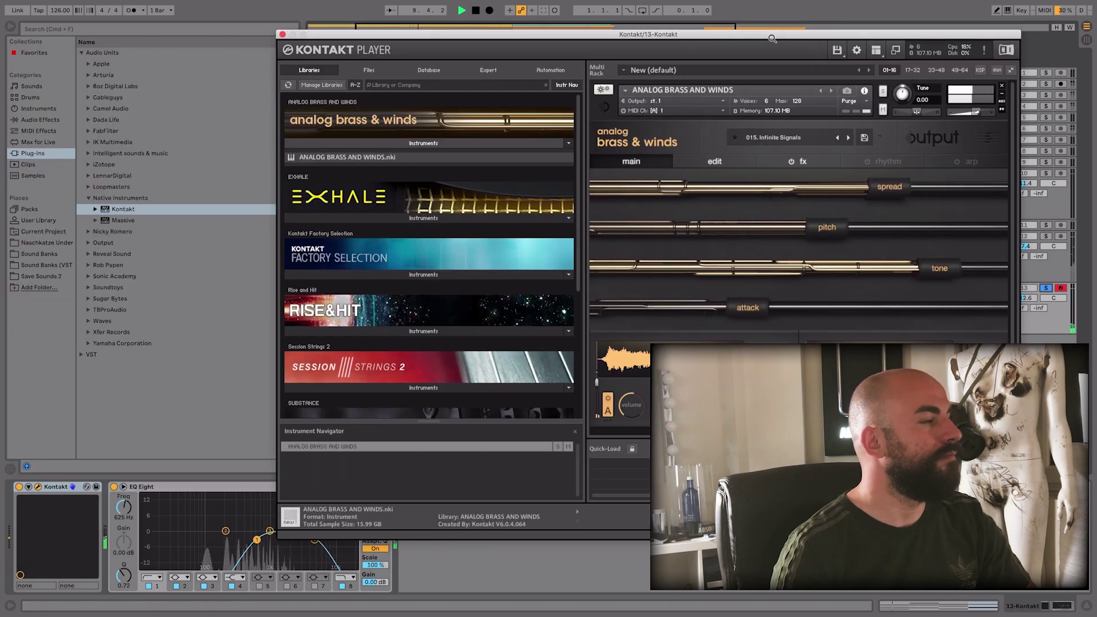
pyautogui.moveTo(841, 40); pyautogui.dragTo(295, 41)
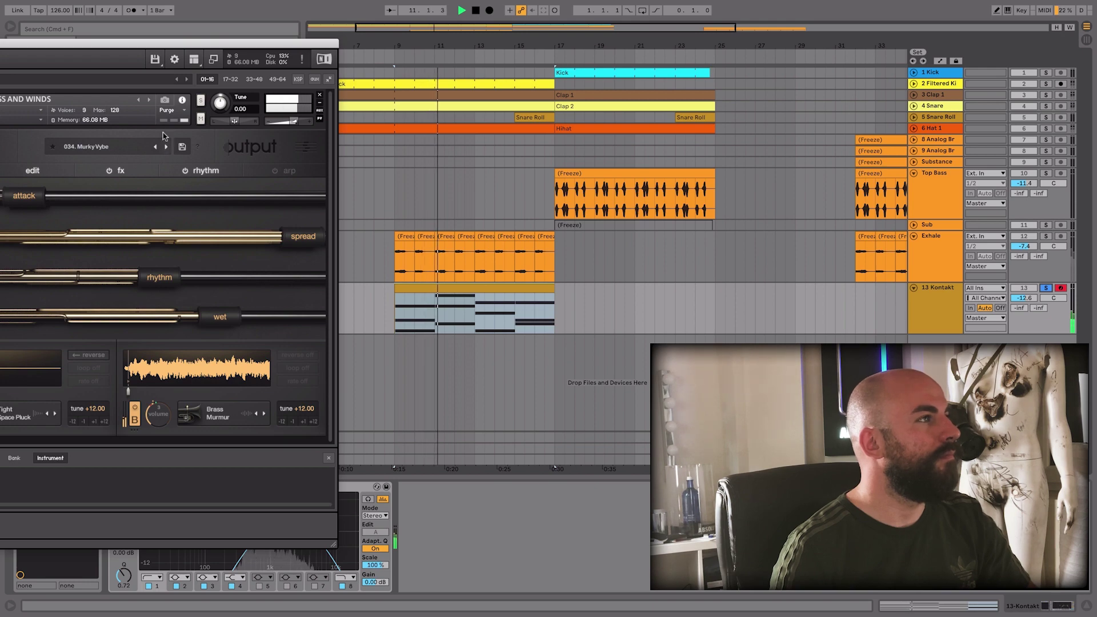
pyautogui.moveTo(176, 43); pyautogui.dragTo(612, 43)
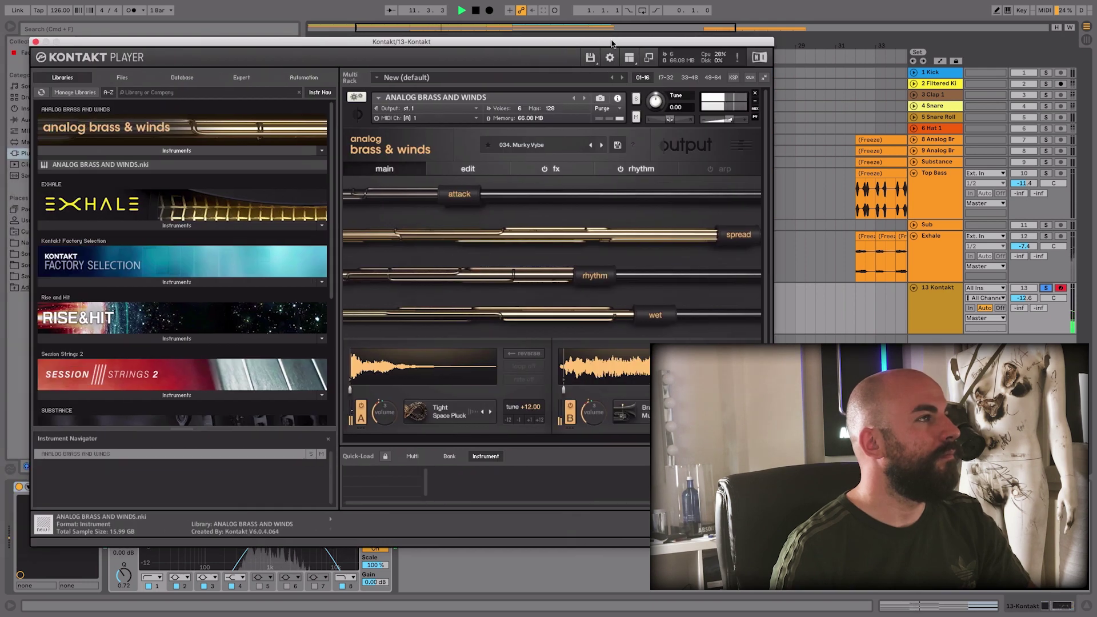
# Close the instrument window, unsolo the Kontakt track and raise its volume to -9.4 dB while the arrangement plays
pyautogui.click(36, 41)
pyautogui.click(1046, 288)
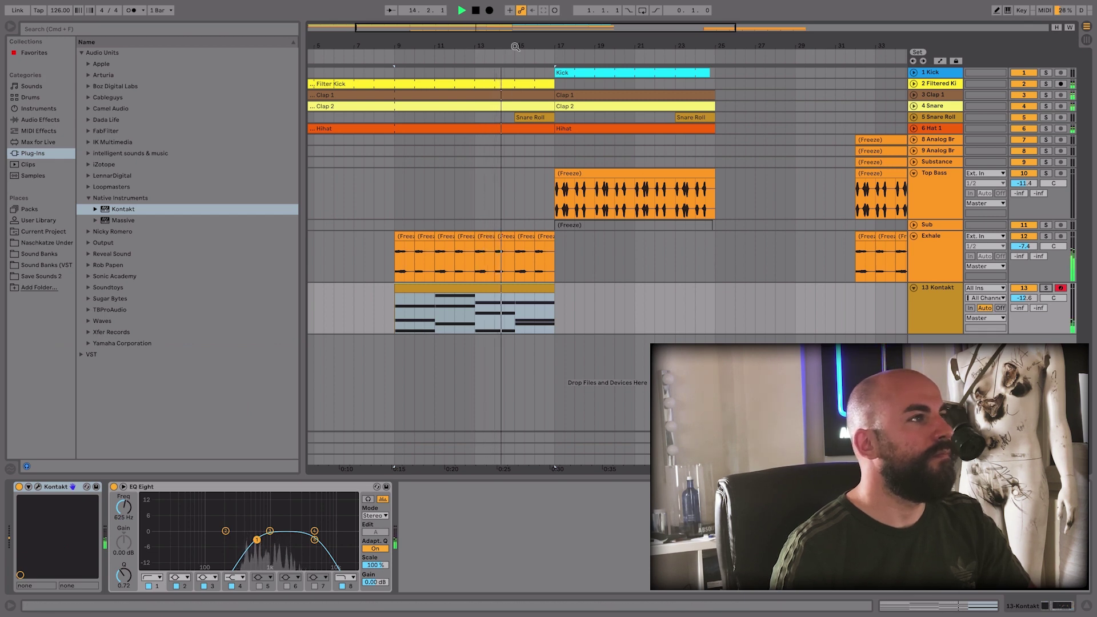
pyautogui.moveTo(516, 46); pyautogui.dragTo(556, 46)
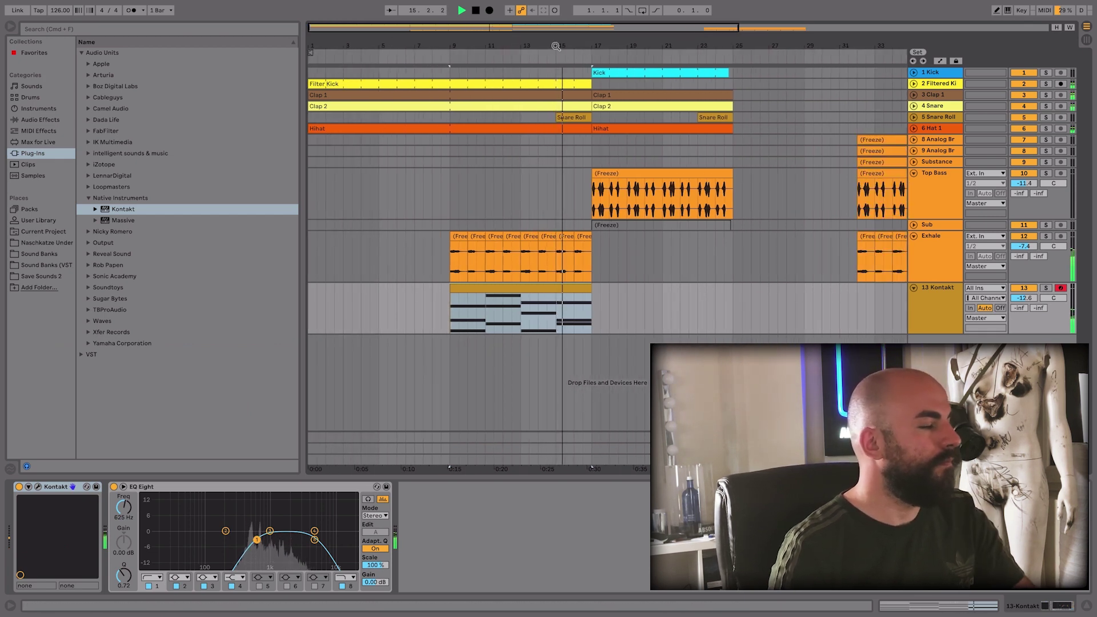
pyautogui.moveTo(1025, 298); pyautogui.dragTo(1024, 286)
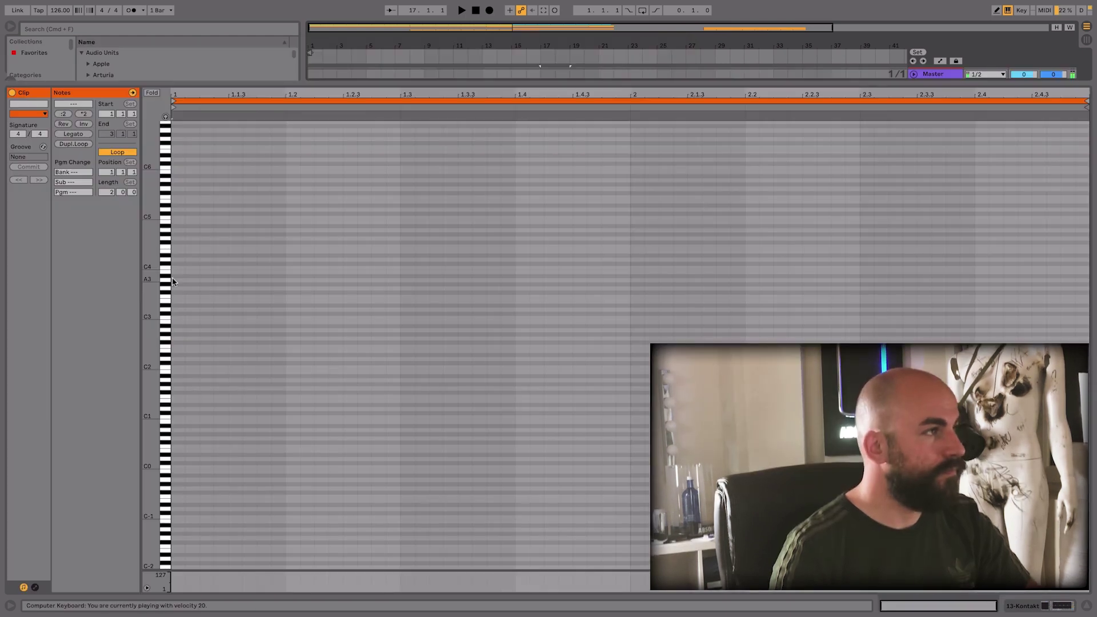
# Audition A3 and add two A3 notes within the first two beats of the new two-bar MIDI clip
pyautogui.press('h')
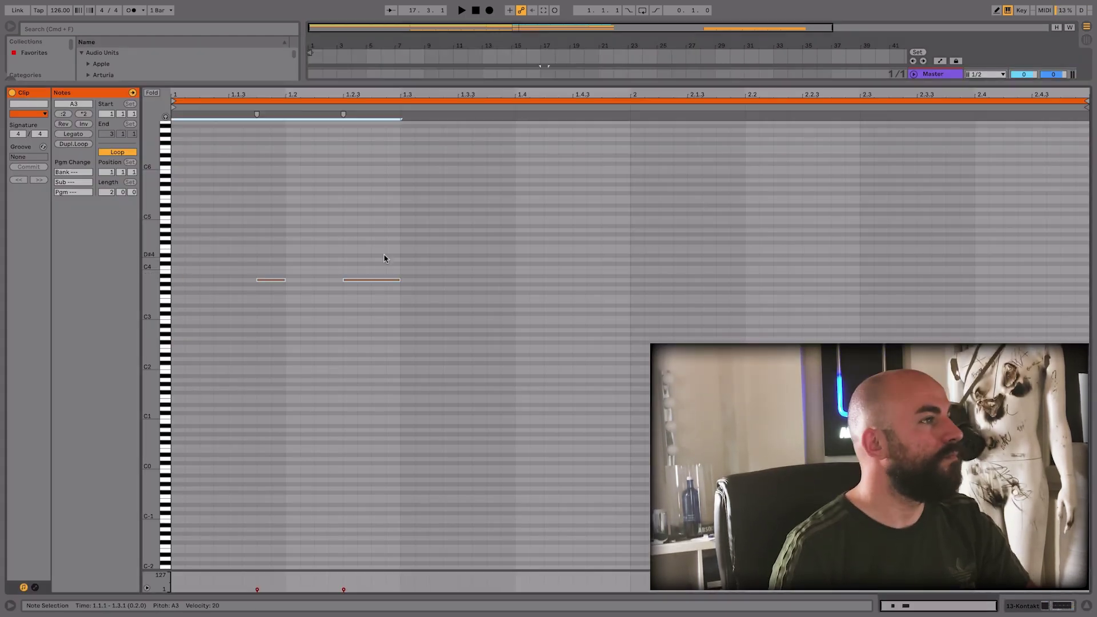
pyautogui.press('space')
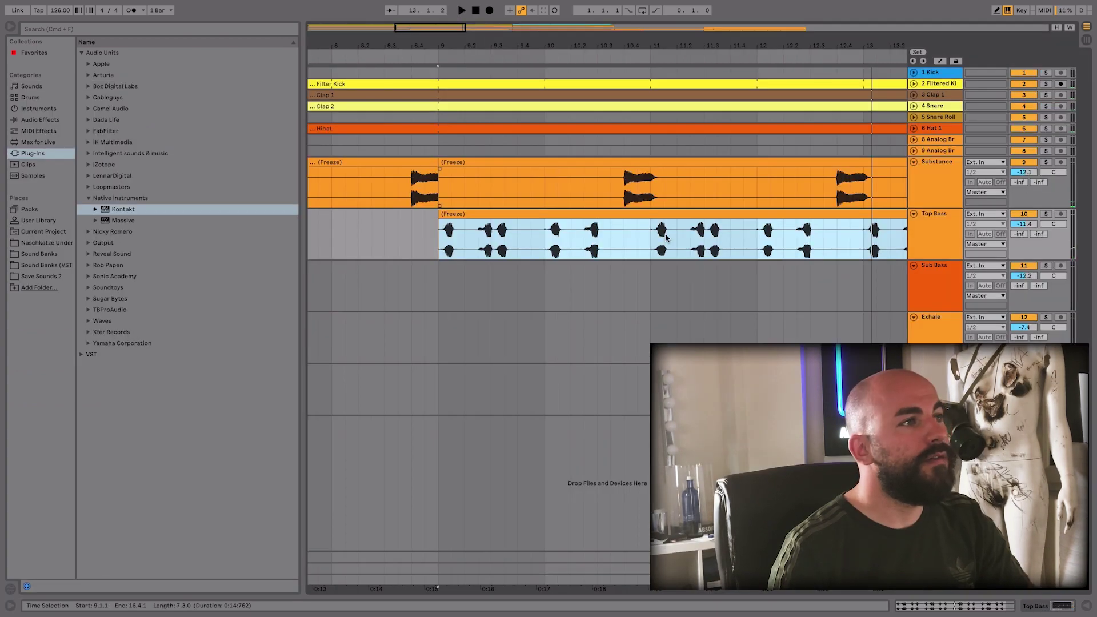
# Delete the part of the Top Bass clip from about mid-bar 9 to bar 10 and play the arrangement
pyautogui.click(666, 237)
pyautogui.hscroll(3, 433, 235)
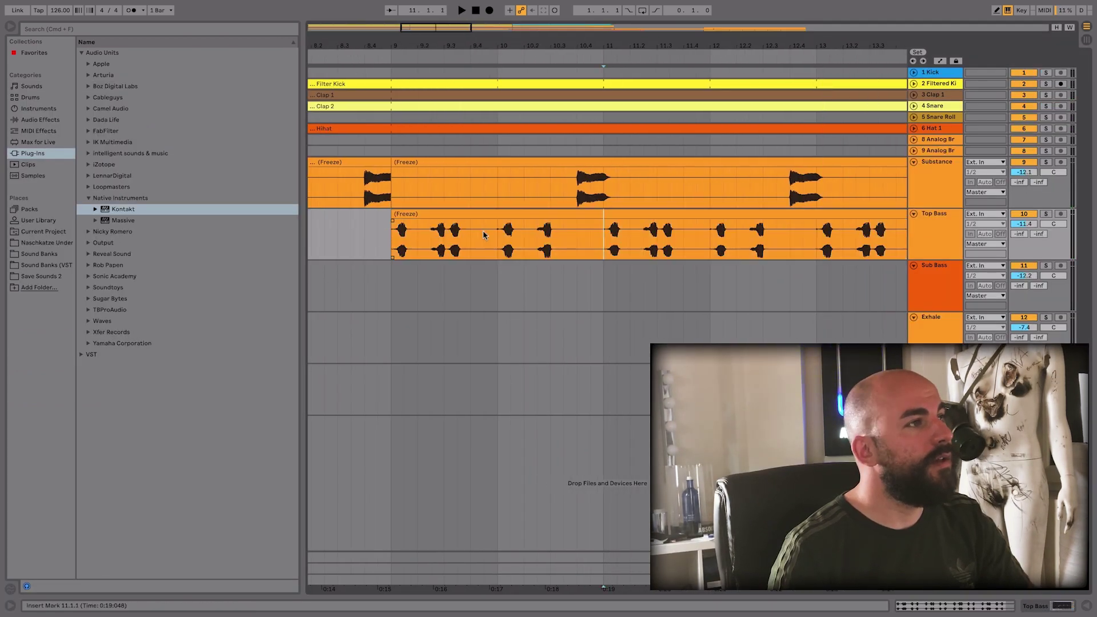
pyautogui.moveTo(495, 235); pyautogui.dragTo(427, 236)
pyautogui.press('Delete')
pyautogui.press('space')
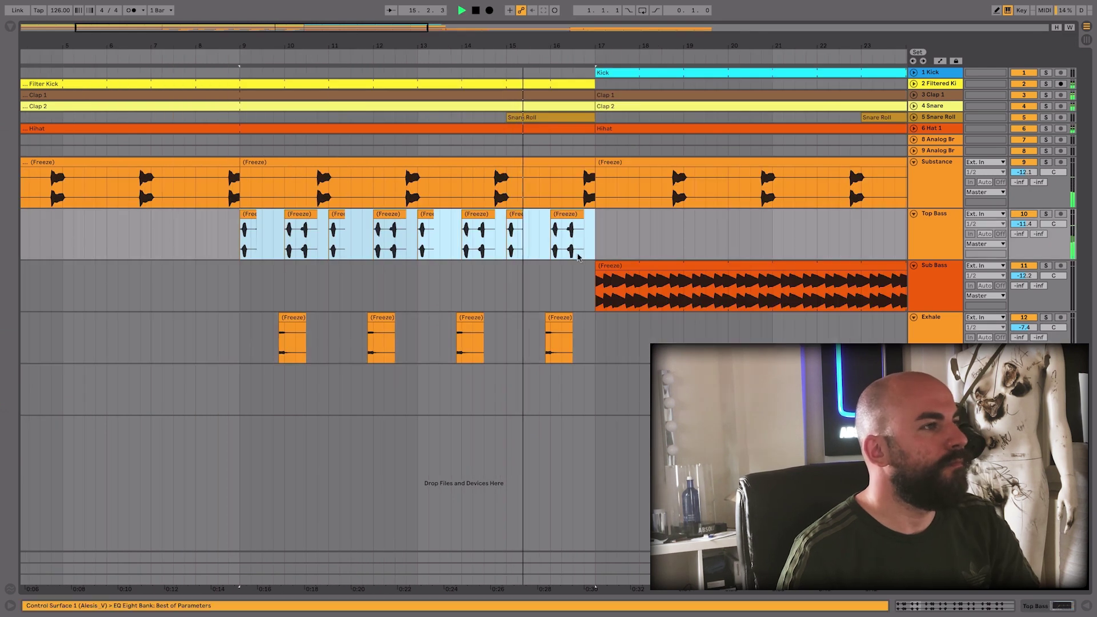
# Duplicate the chopped Top Bass clips and the Exhale clips of bars 9 to 17 into bars 17 to 25
pyautogui.hotkey('ctrl', 'd')
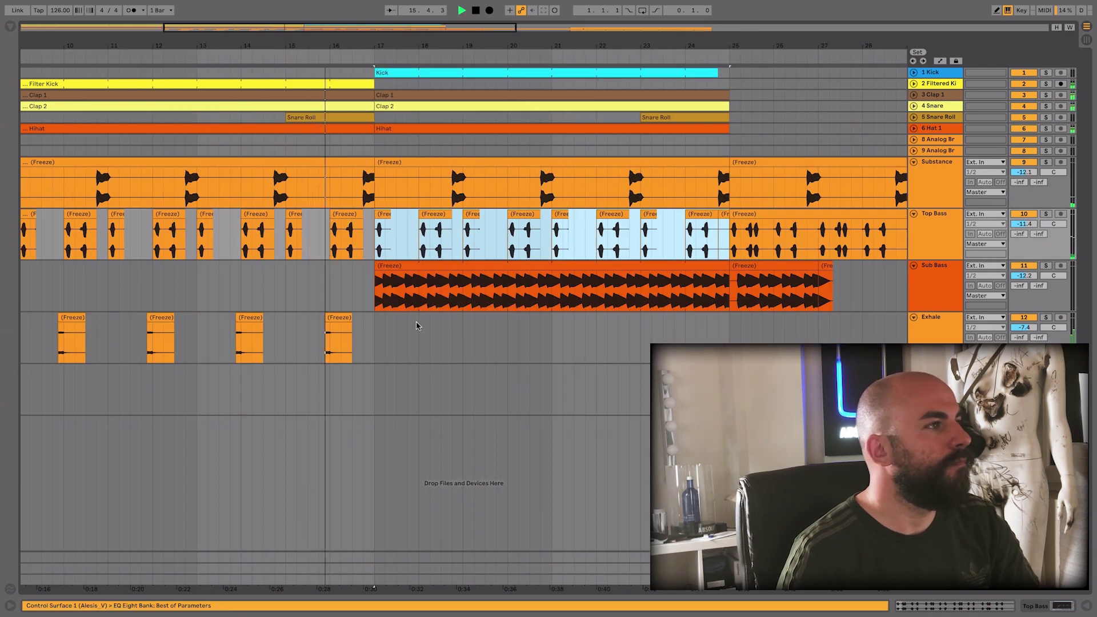
pyautogui.hscroll(-3, 419, 325)
pyautogui.moveTo(467, 328); pyautogui.dragTo(113, 327)
pyautogui.hotkey('ctrl', 'd')
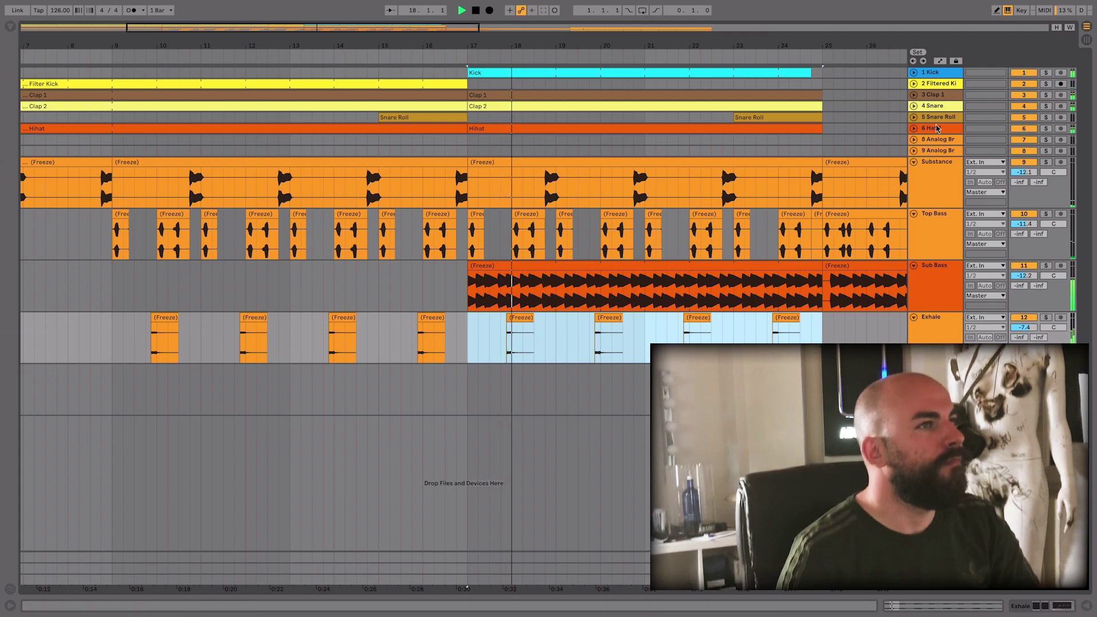
# Paste the Kontakt chord clip at bar 25 and delete the leftover Sub Bass audio after bar 25
pyautogui.click(914, 117)
pyautogui.click(931, 308)
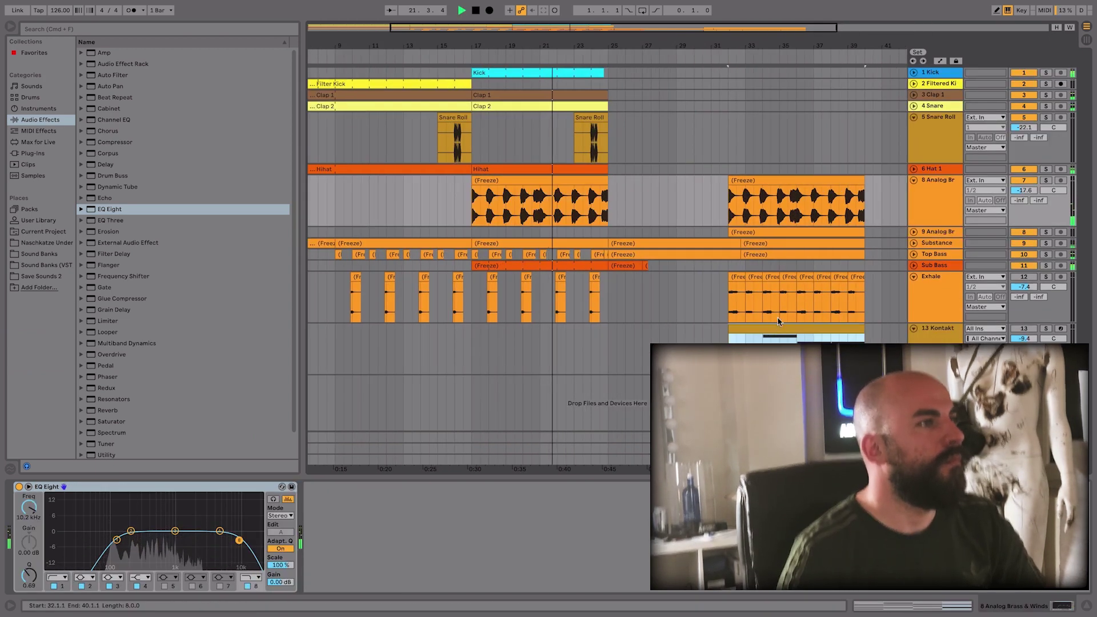
pyautogui.click(727, 320)
pyautogui.click(607, 327)
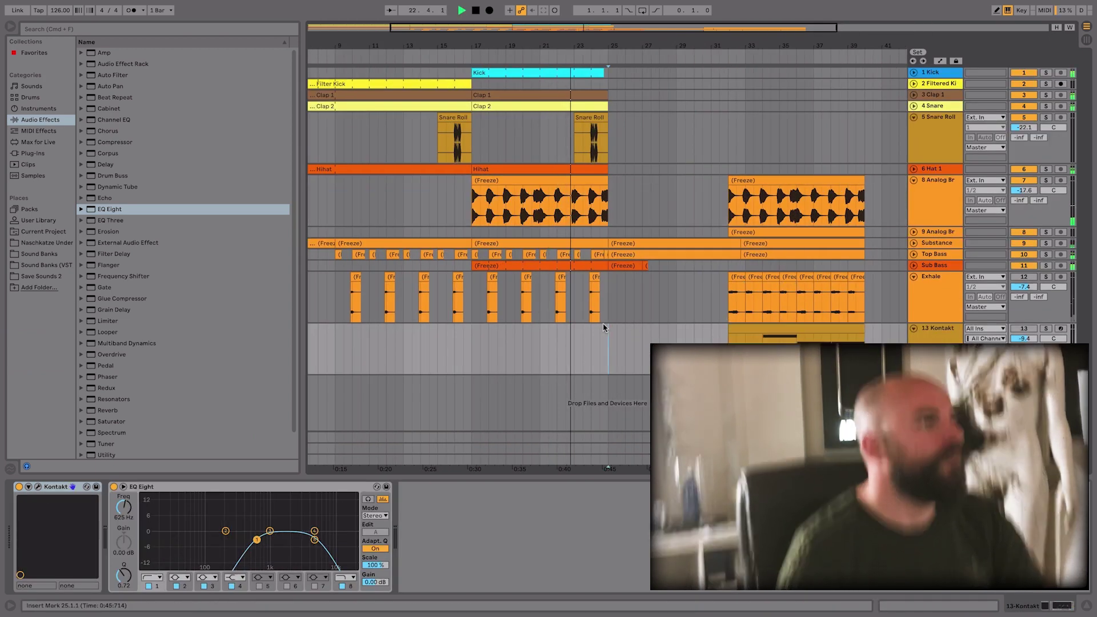
pyautogui.press('super+v')
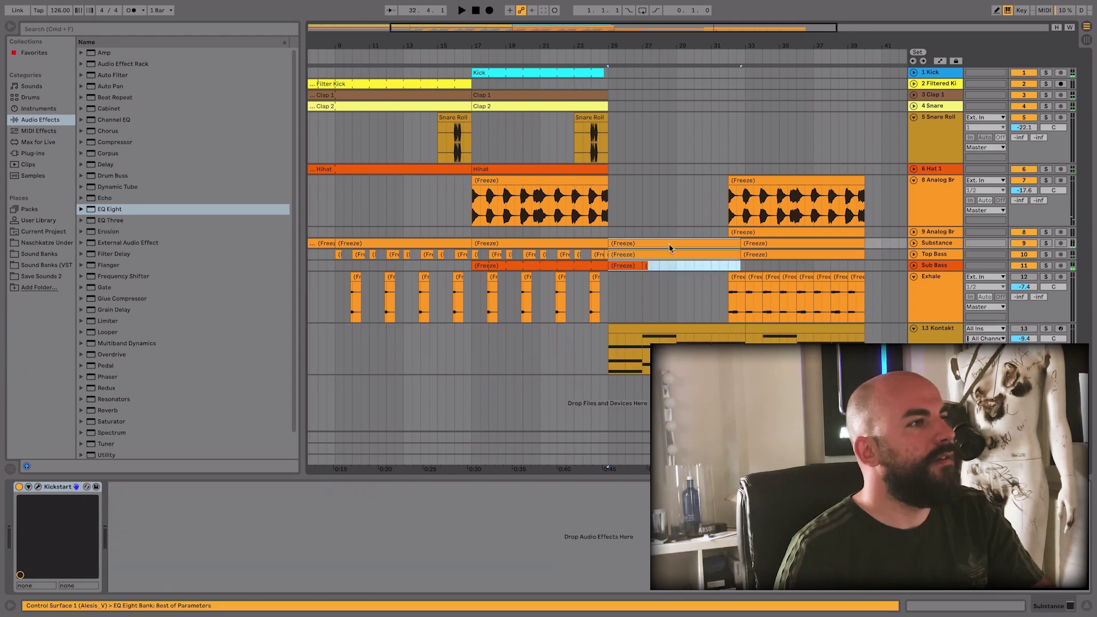
pyautogui.press('Delete')
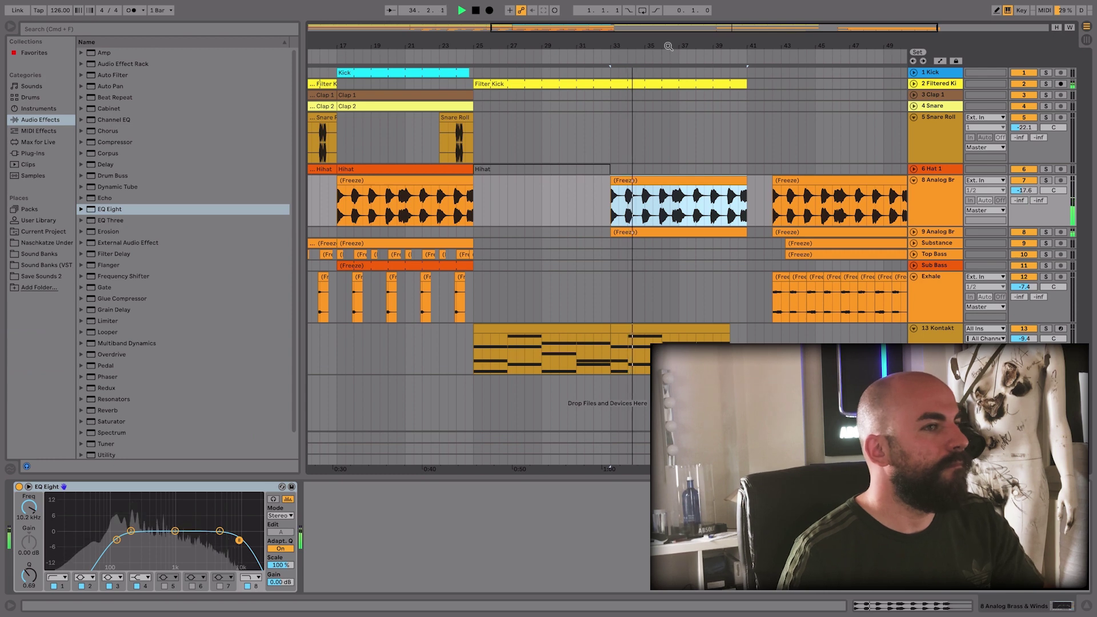
pyautogui.moveTo(670, 45); pyautogui.dragTo(635, 53)
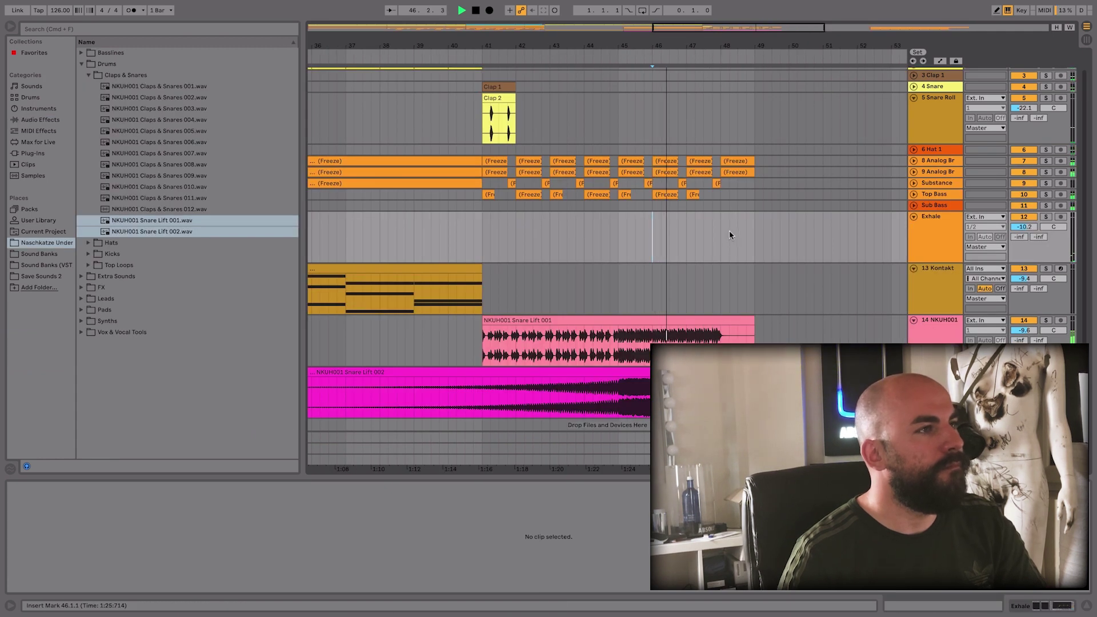
# Try a frozen Exhale clip in the second half of bar 48, shifting it slightly later
pyautogui.click(739, 227)
pyautogui.press('super+v')
pyautogui.scroll(1, 744, 223)
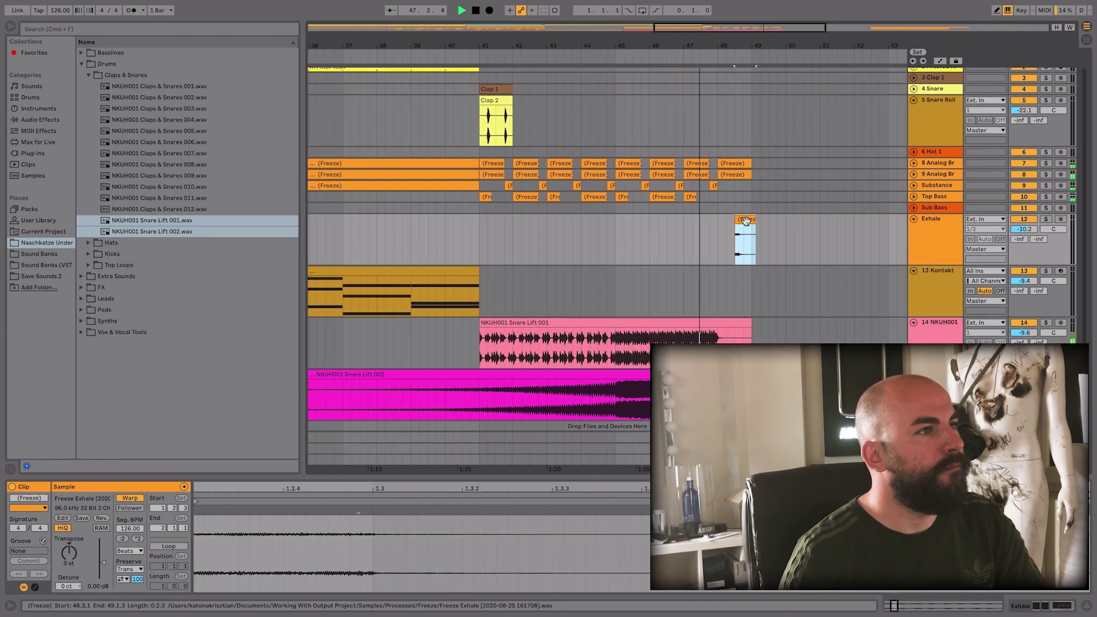
pyautogui.moveTo(746, 221); pyautogui.dragTo(755, 222)
pyautogui.moveTo(767, 28); pyautogui.dragTo(767, 91)
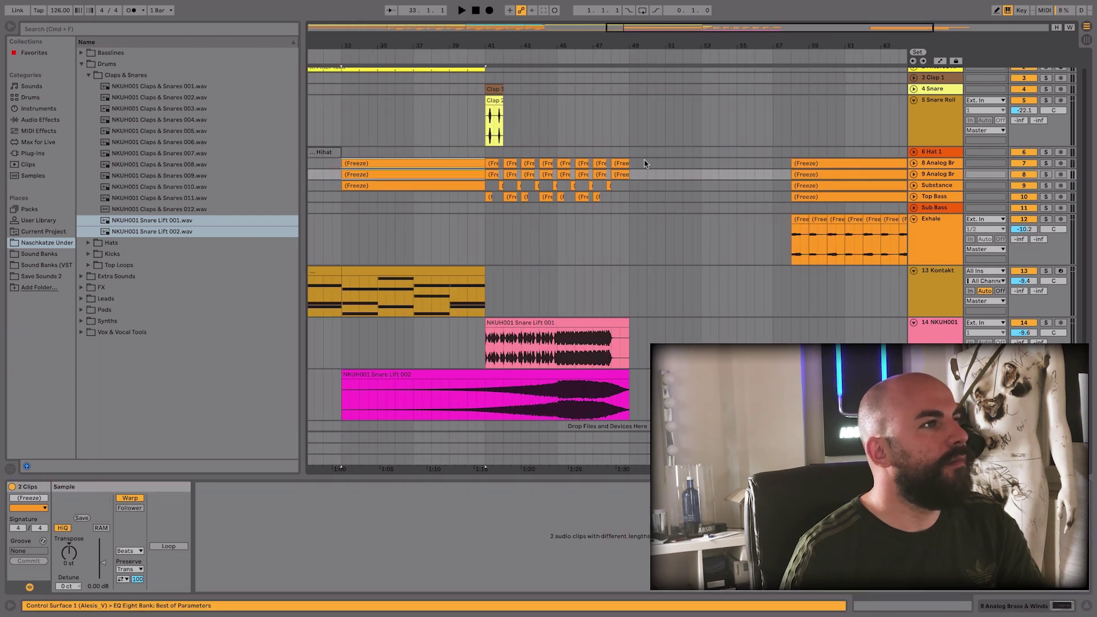
# Place both Analog Brass clips across bars 49 to 57 and copy the Substance and Top Bass clips there
pyautogui.moveTo(630, 164); pyautogui.dragTo(698, 160)
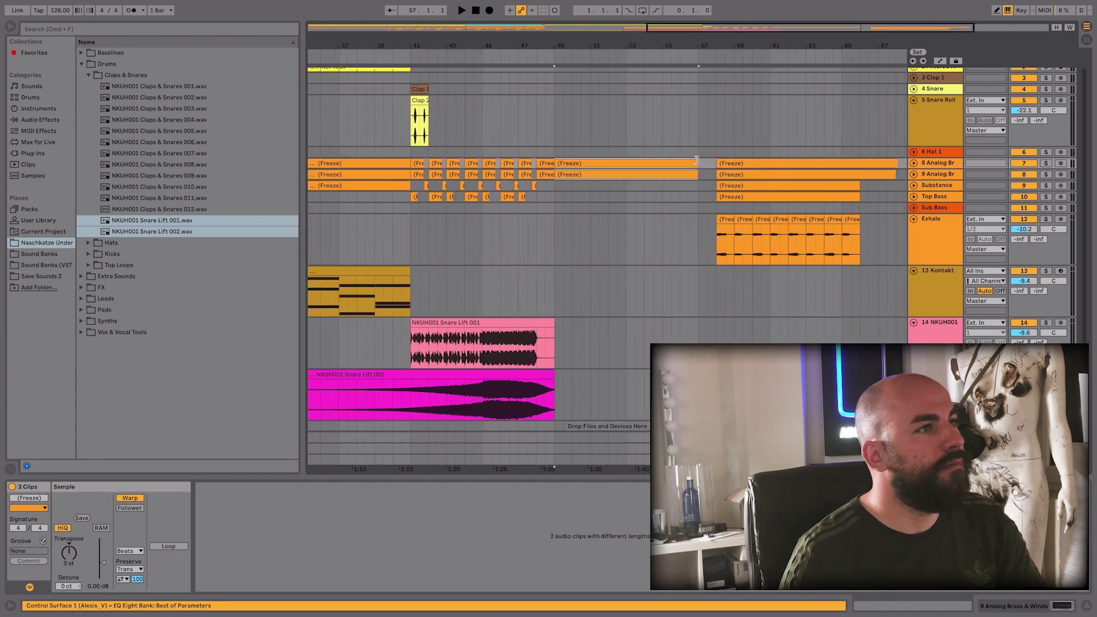
pyautogui.click(737, 176)
pyautogui.keyDown('shift'); pyautogui.click(737, 198); pyautogui.keyUp('shift')
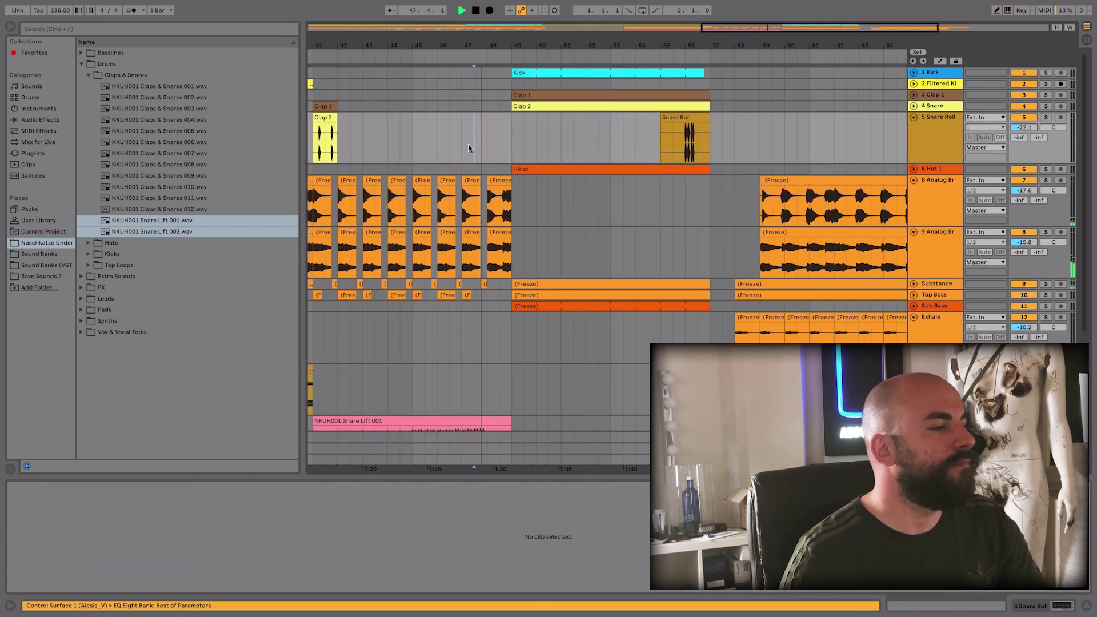
pyautogui.scroll(-5, 468, 143)
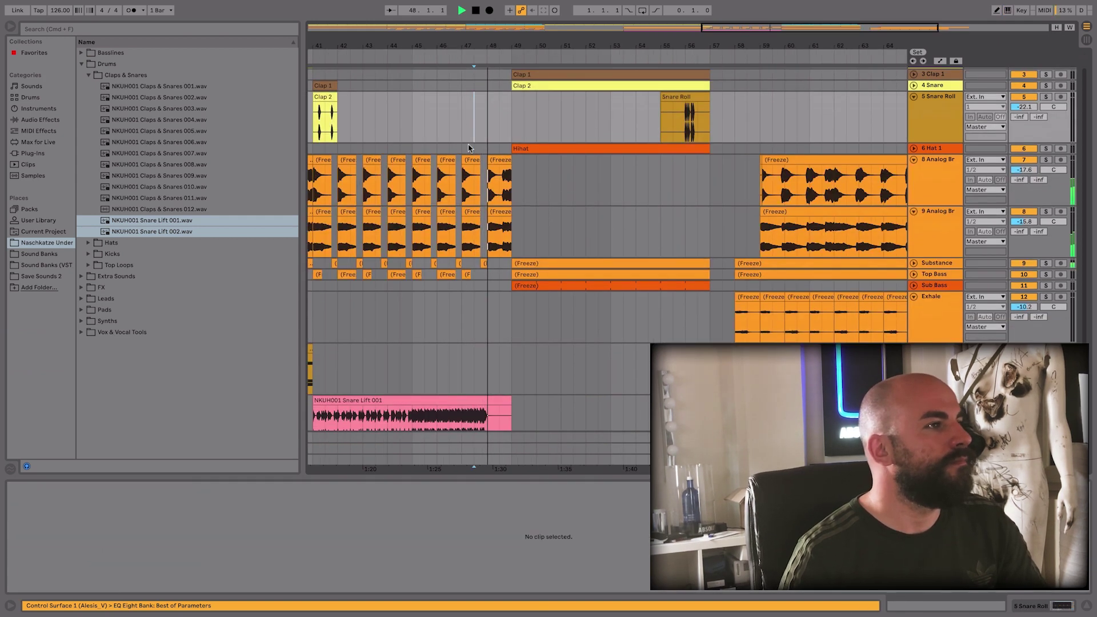
# Open the Vox & Vocal Tools folder and audition the sample 010 I'm Down With My Hoes
pyautogui.hscroll(-3, 468, 147)
pyautogui.scroll(4, 601, 167)
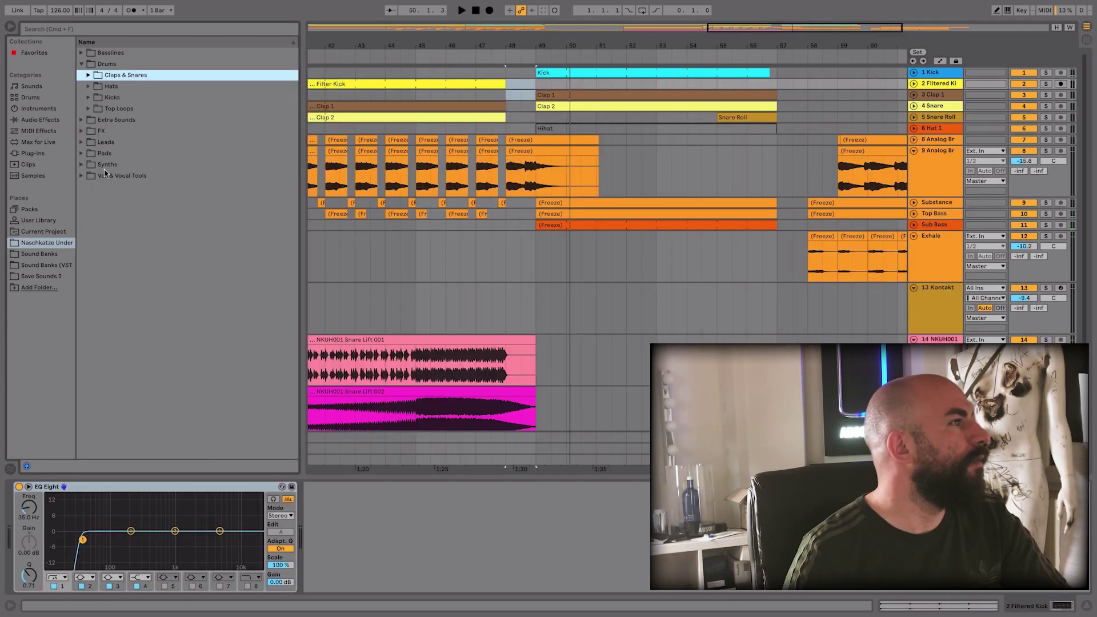
pyautogui.click(120, 176)
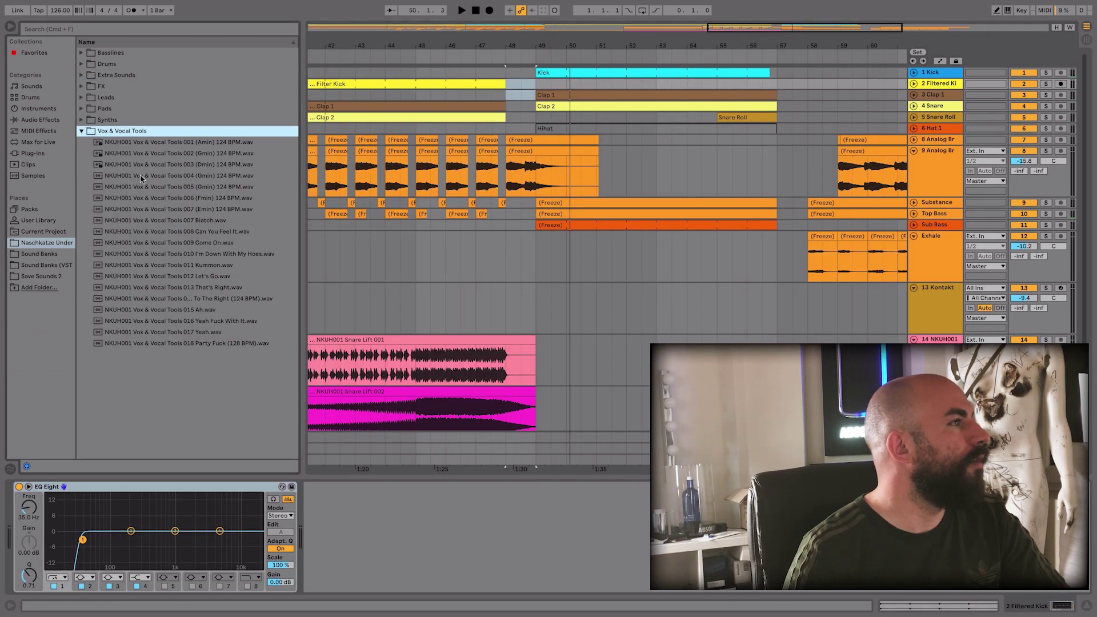
pyautogui.click(147, 255)
# Insert one bar of space before the second drop so its drums, Substance and bass clips start at bar 50, and play the transition
pyautogui.click(557, 171)
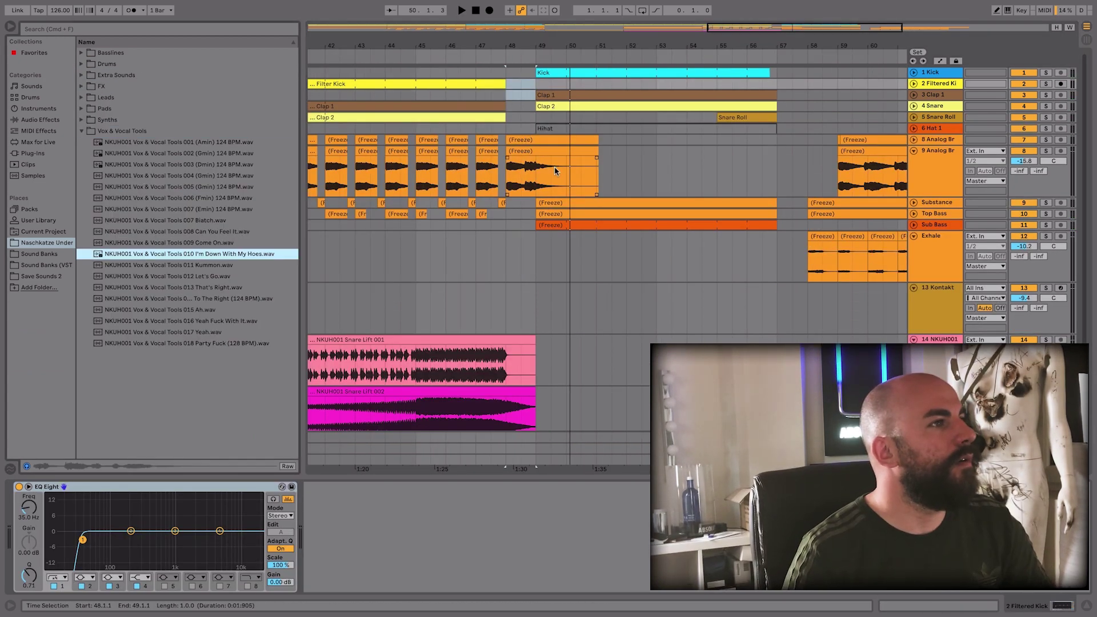
pyautogui.click(565, 170)
pyautogui.moveTo(521, 206); pyautogui.dragTo(503, 206)
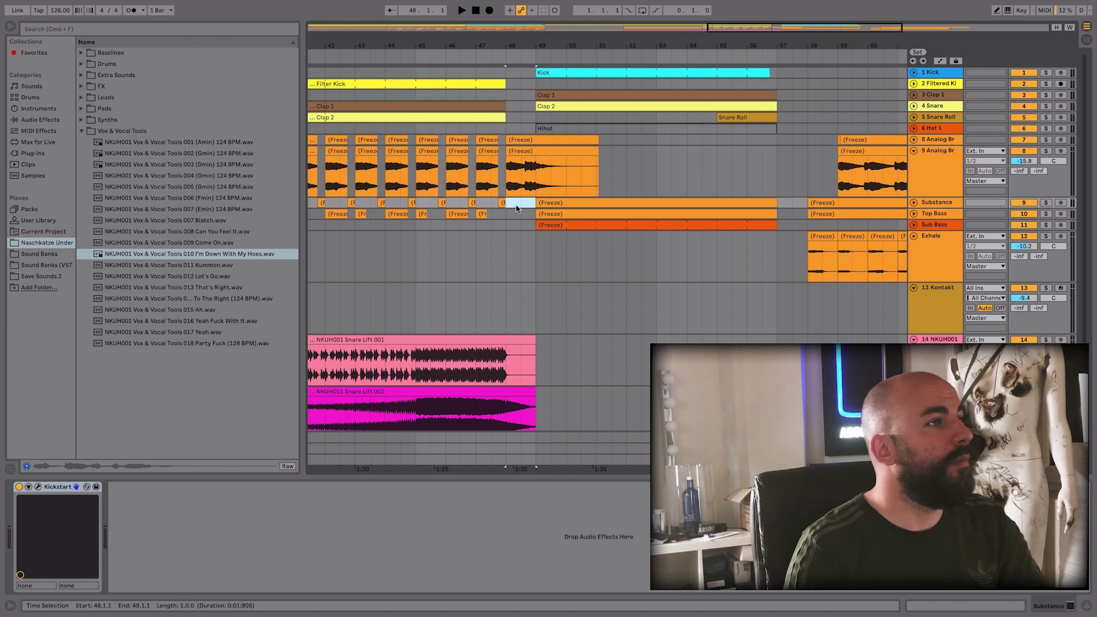
pyautogui.press('space')
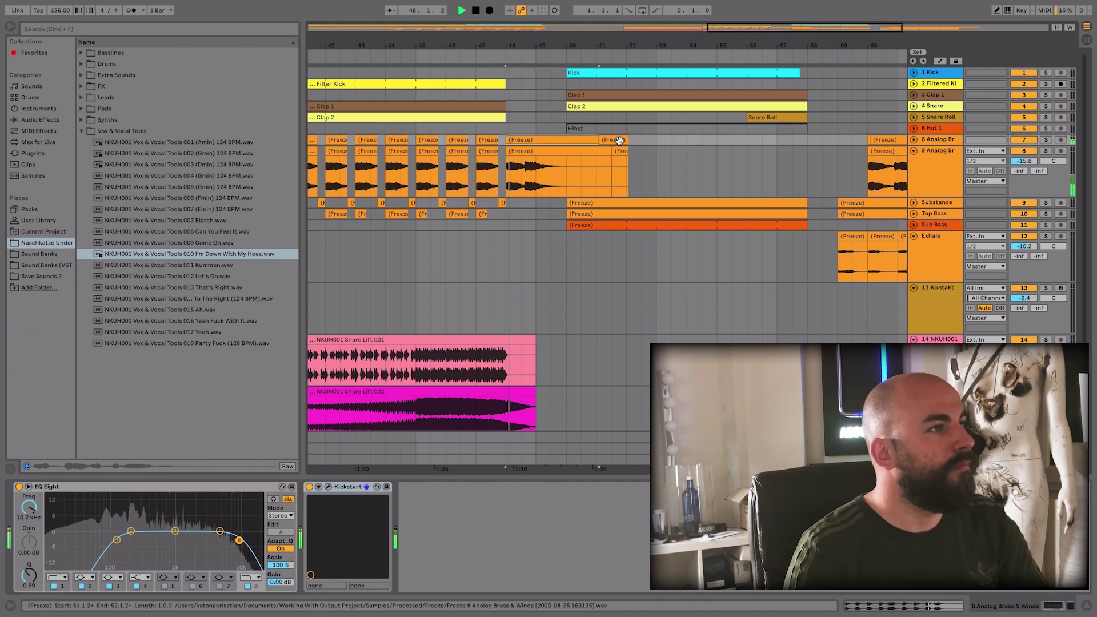
# Delete the leftover frozen pieces after bar 51 on both Analog Brass tracks and trim the lower track's clip to end at about bar 51
pyautogui.click(619, 140)
pyautogui.press('Delete')
pyautogui.click(618, 151)
pyautogui.press('Delete')
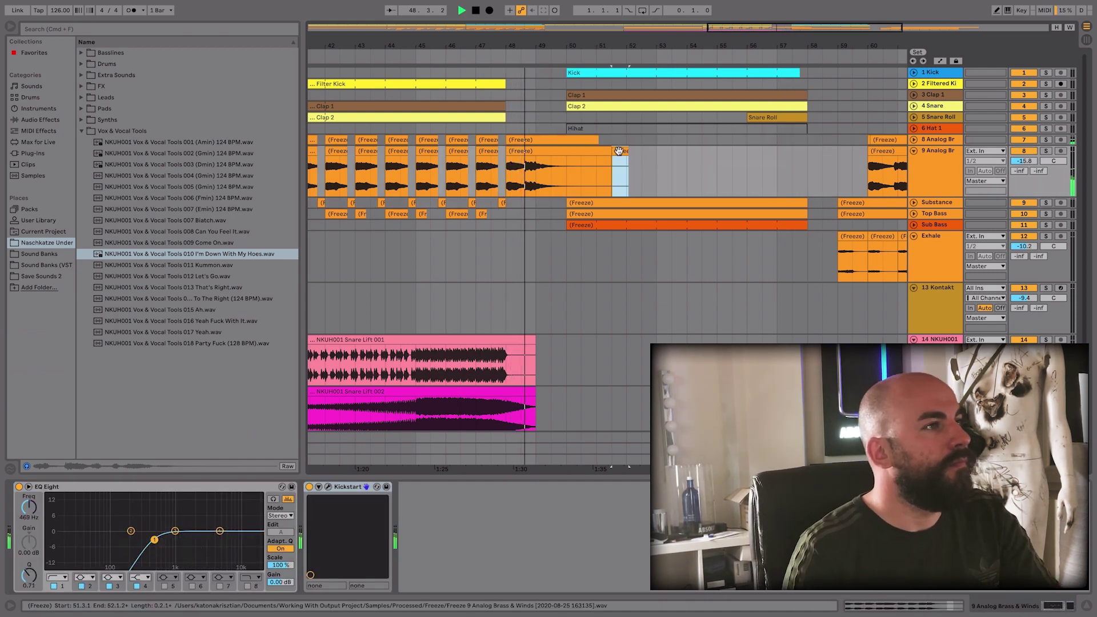
pyautogui.moveTo(611, 152); pyautogui.dragTo(597, 152)
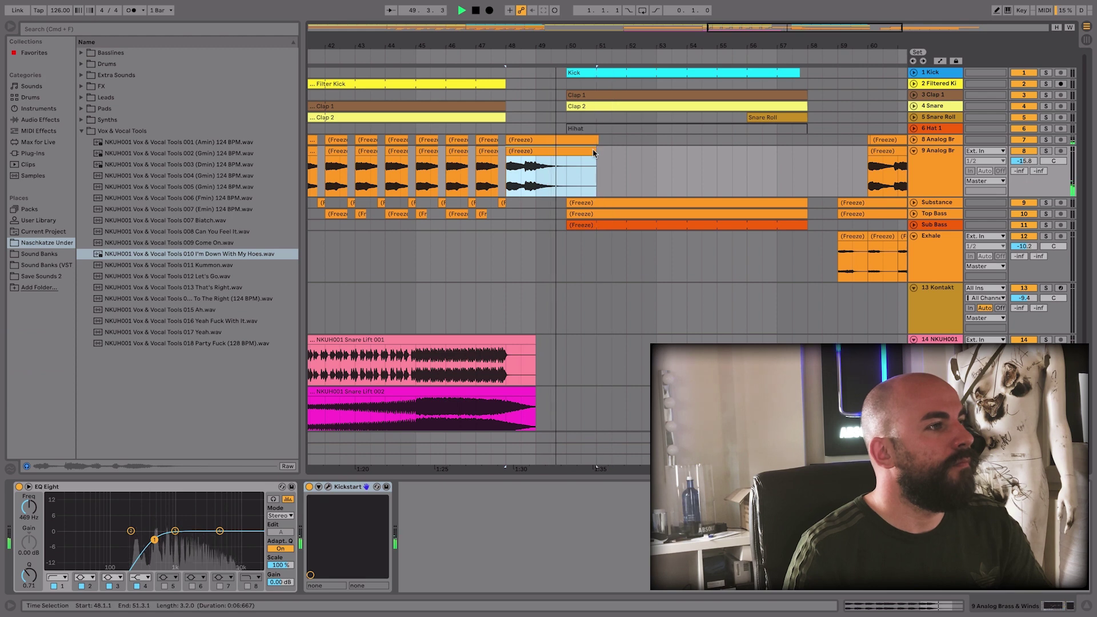
# Audition several vocal samples and place 010 I'm Down With My Hoes on its own track shortly before bar 50
pyautogui.click(181, 232)
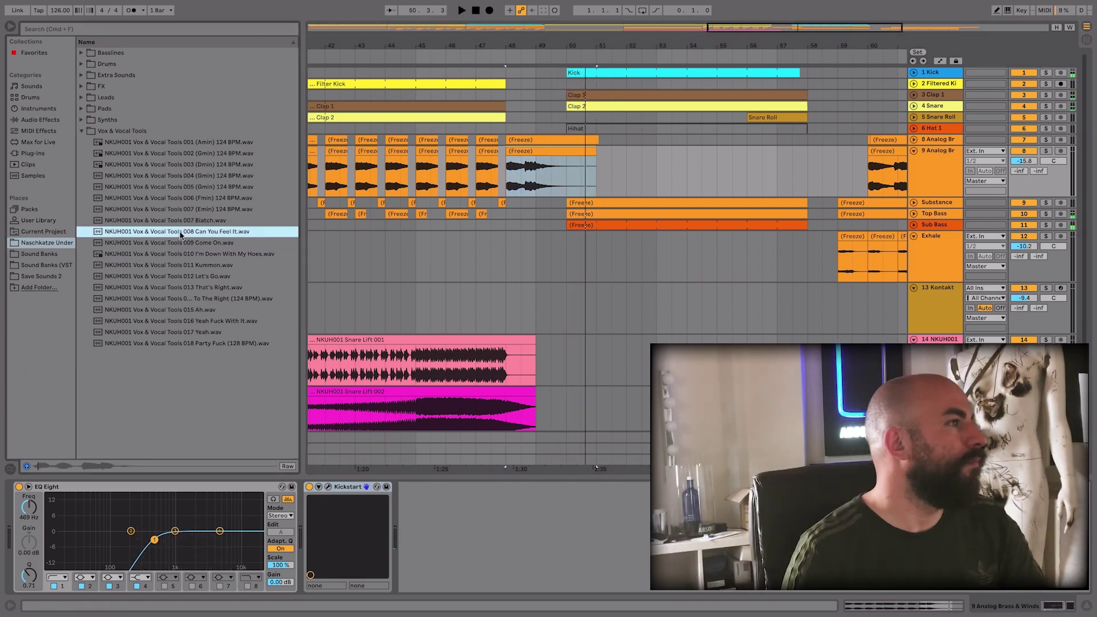
pyautogui.click(189, 255)
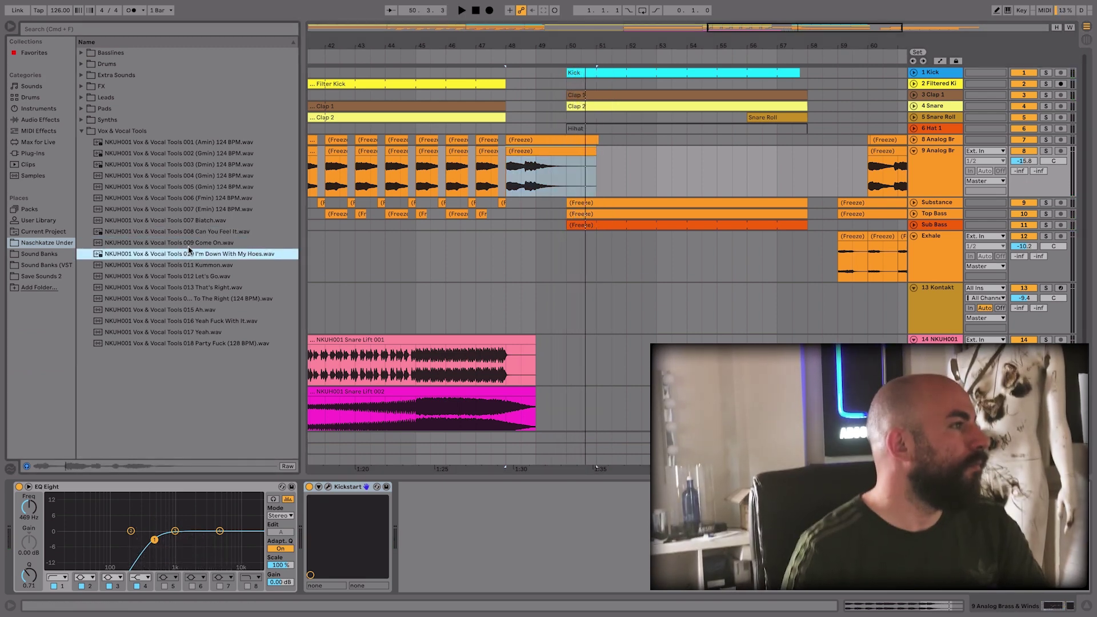
pyautogui.click(194, 299)
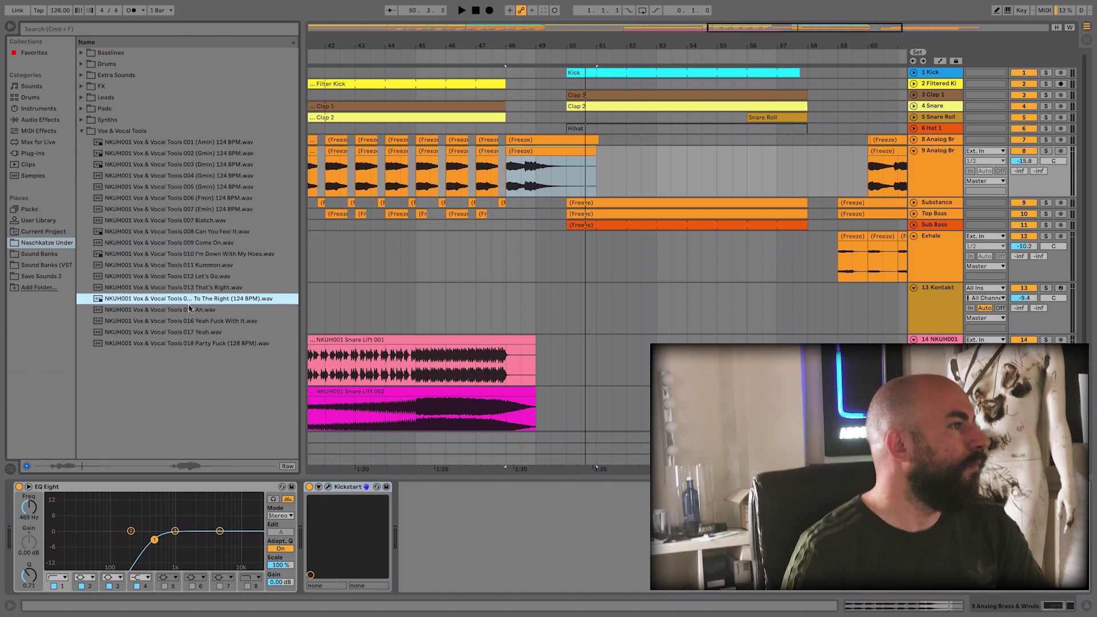
pyautogui.click(185, 322)
pyautogui.click(184, 311)
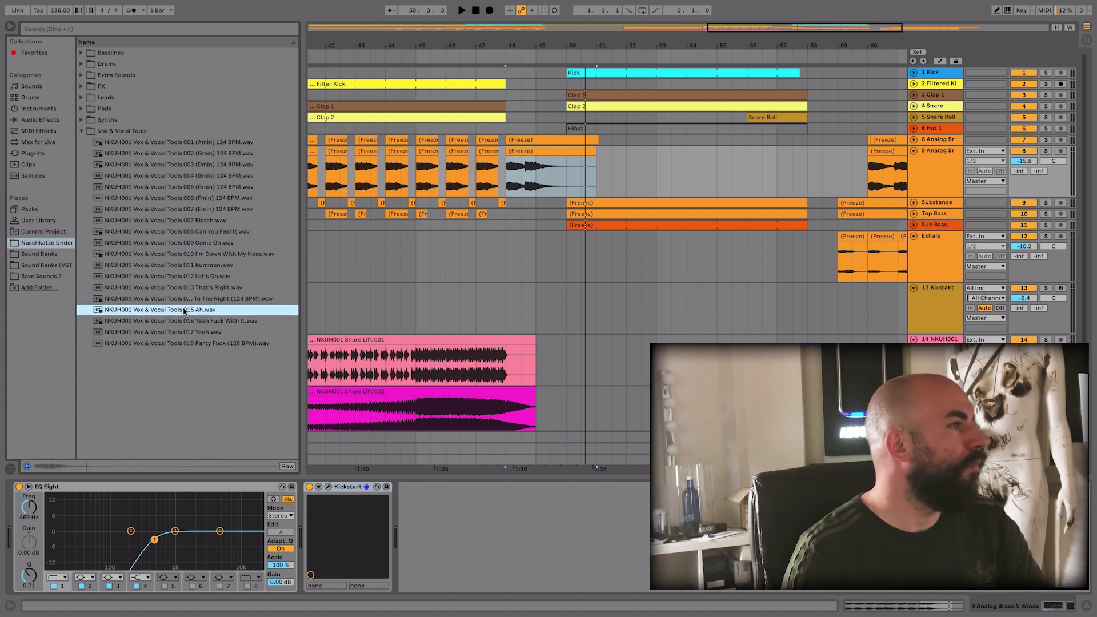
pyautogui.click(177, 334)
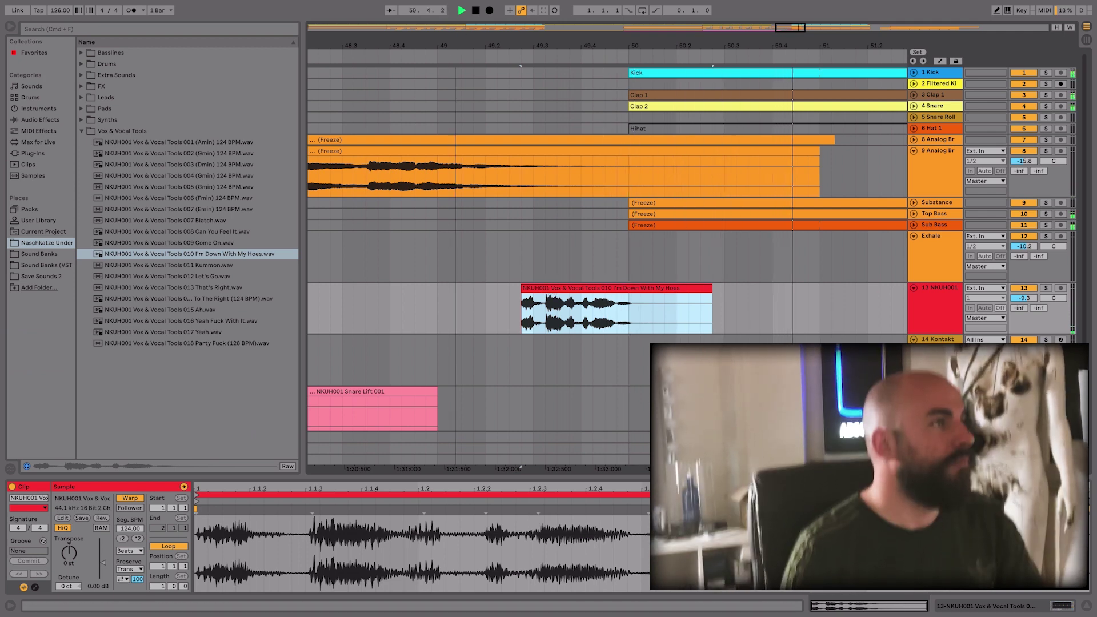
# Place chopped Snare Roll clips around the vocal in the gap before bar 50 and play the transition into the second drop
pyautogui.press('-')
pyautogui.click(393, 85)
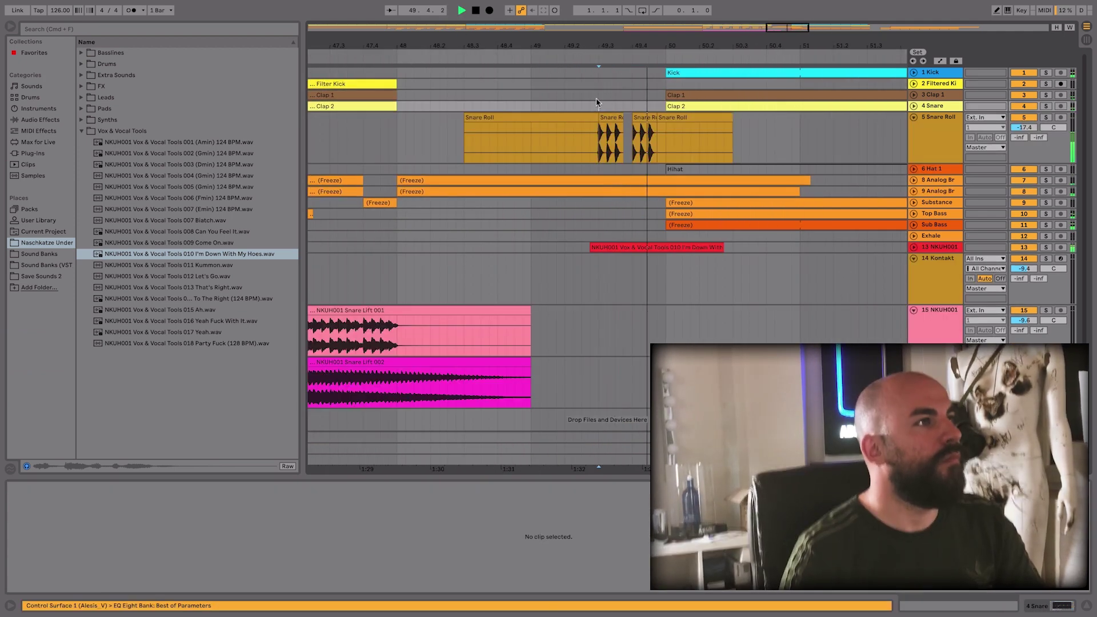
pyautogui.click(503, 96)
pyautogui.press('-')
pyautogui.press('-')
pyautogui.press('-')
pyautogui.press('-')
pyautogui.press('-')
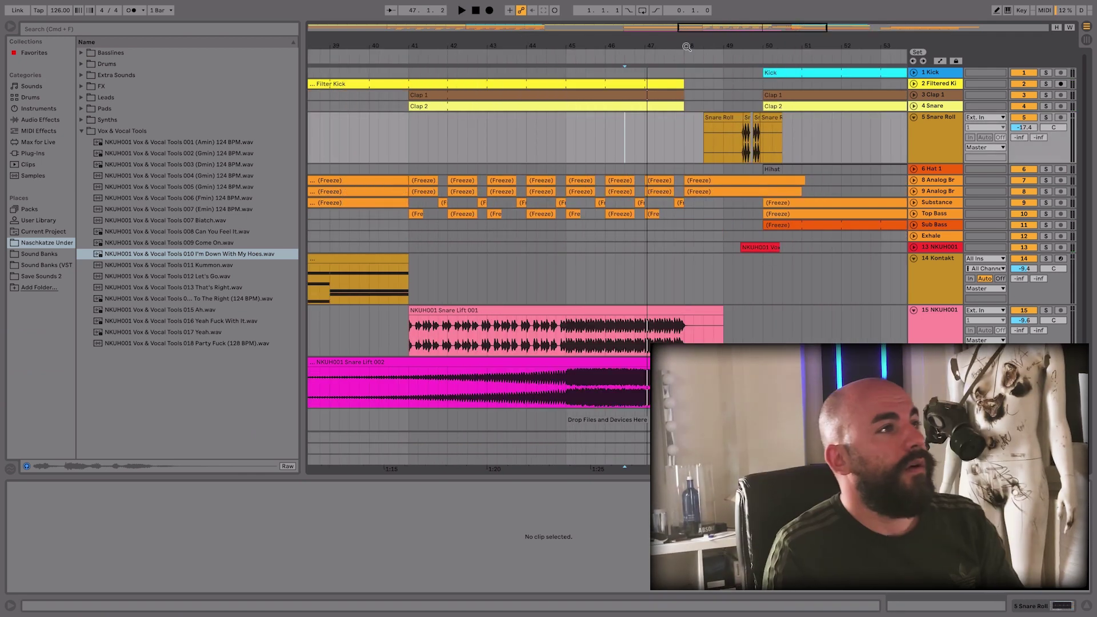
pyautogui.moveTo(687, 46); pyautogui.dragTo(685, 46)
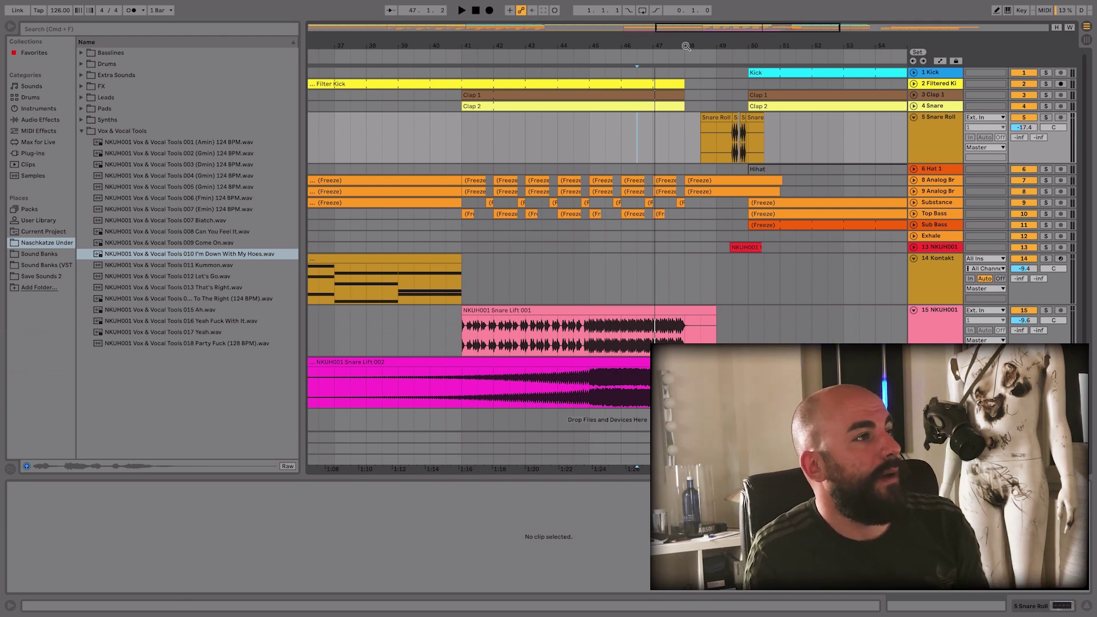
# Unfold both Analog Brass tracks and select the upper one's audio from 39.4.3 to 40.3.3
pyautogui.click(942, 180)
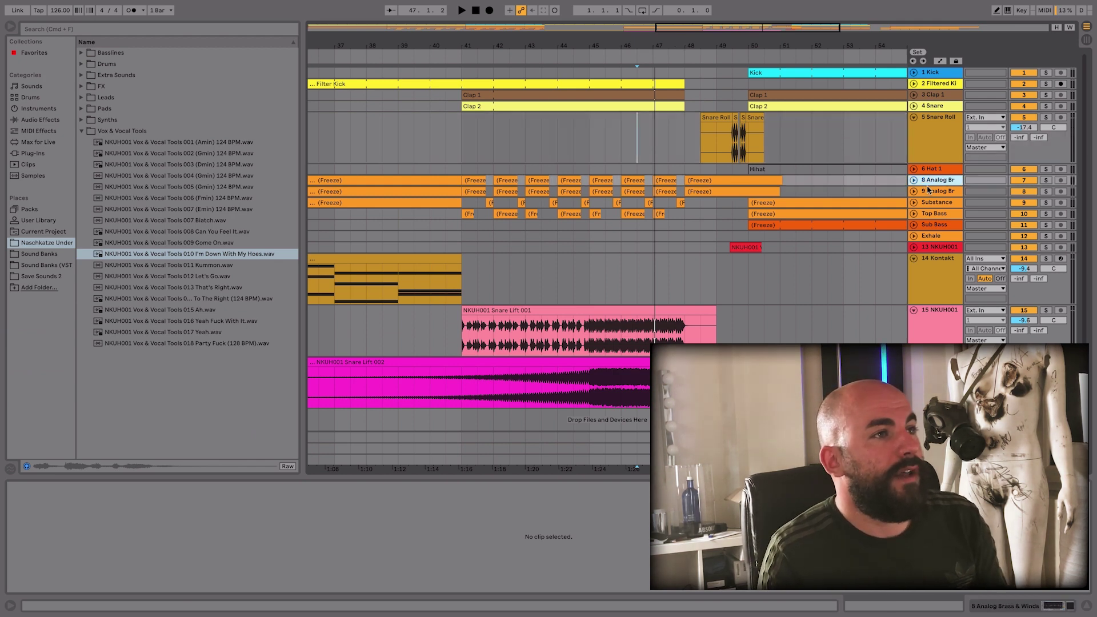
pyautogui.keyDown('shift'); pyautogui.click(922, 192); pyautogui.keyUp('shift')
pyautogui.press('u')
pyautogui.moveTo(427, 44); pyautogui.dragTo(440, 143)
pyautogui.click(430, 220)
pyautogui.moveTo(438, 222); pyautogui.dragTo(512, 211)
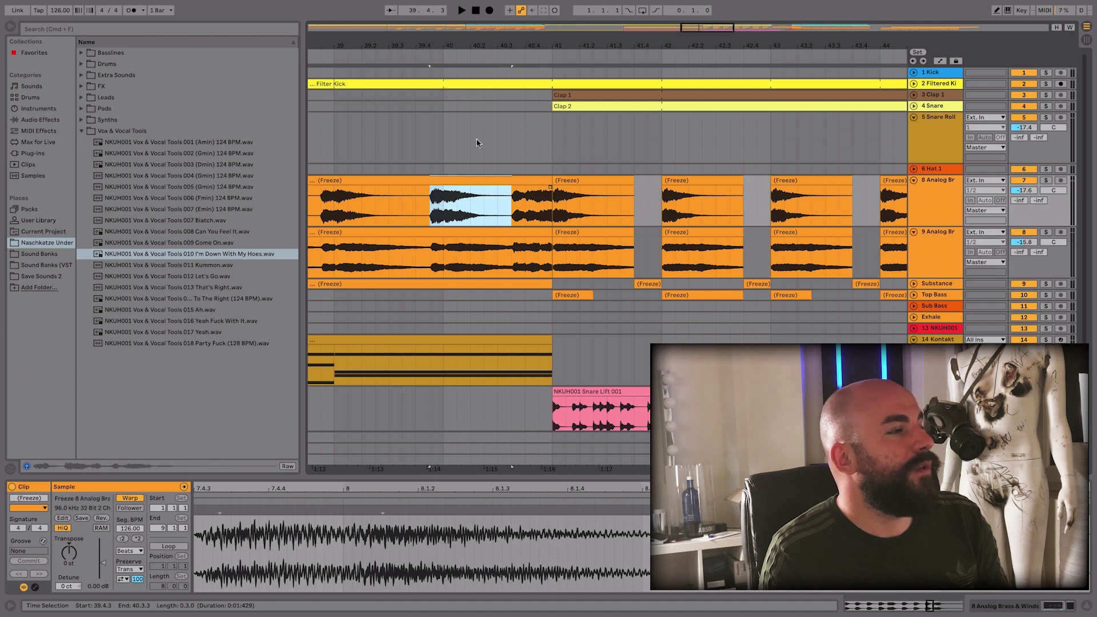
# Hide the browser and bring bars 38 to 48 of the breakdown and build-up into view
pyautogui.moveTo(440, 45); pyautogui.dragTo(440, 86)
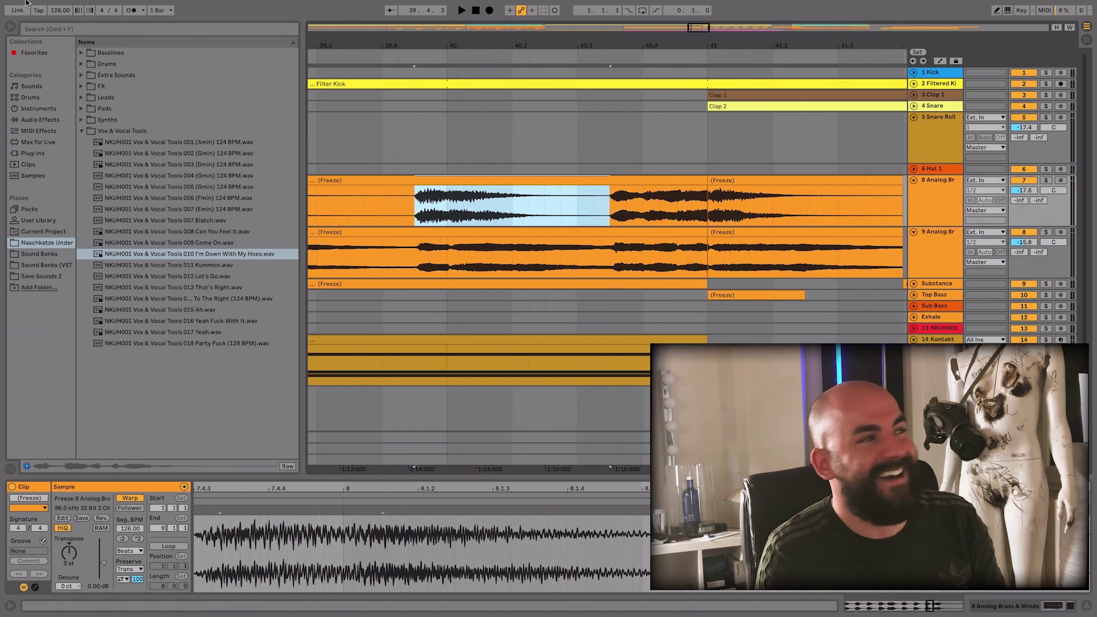
pyautogui.click(9, 24)
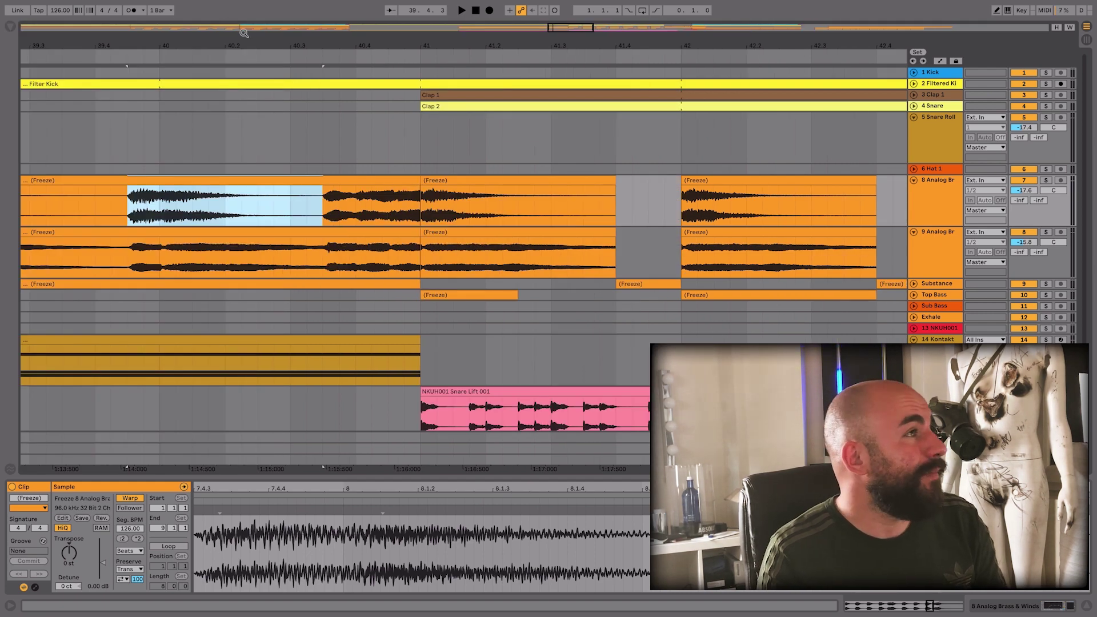
pyautogui.moveTo(245, 43); pyautogui.dragTo(244, 3)
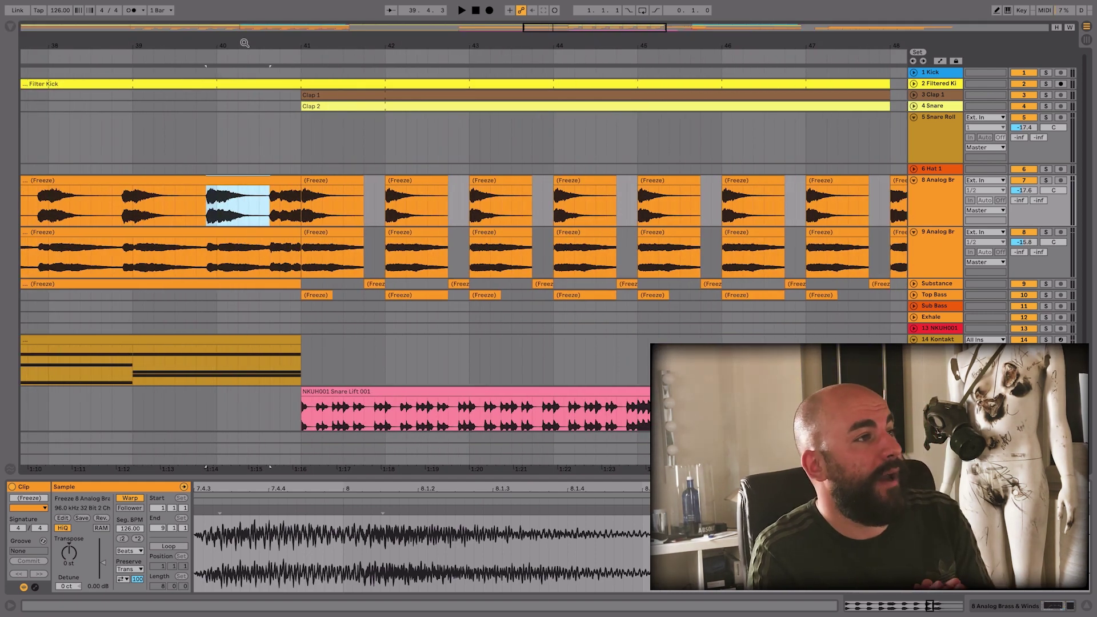